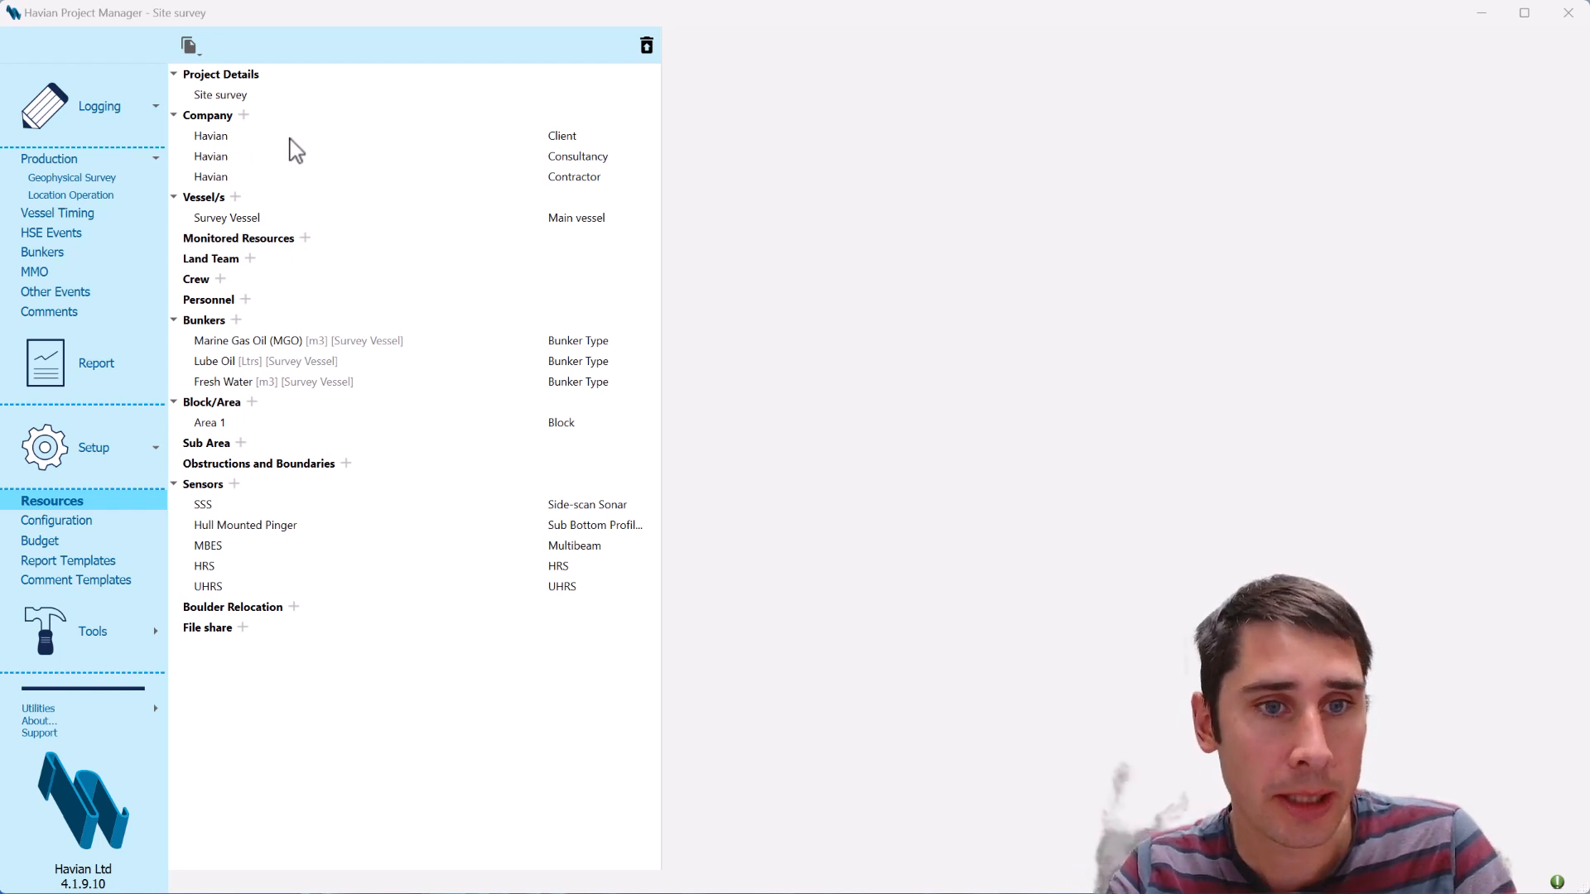
Add a Marine crew to the project resources with 12 hours per man day, tracked by Persons On Board
left_click(226, 121)
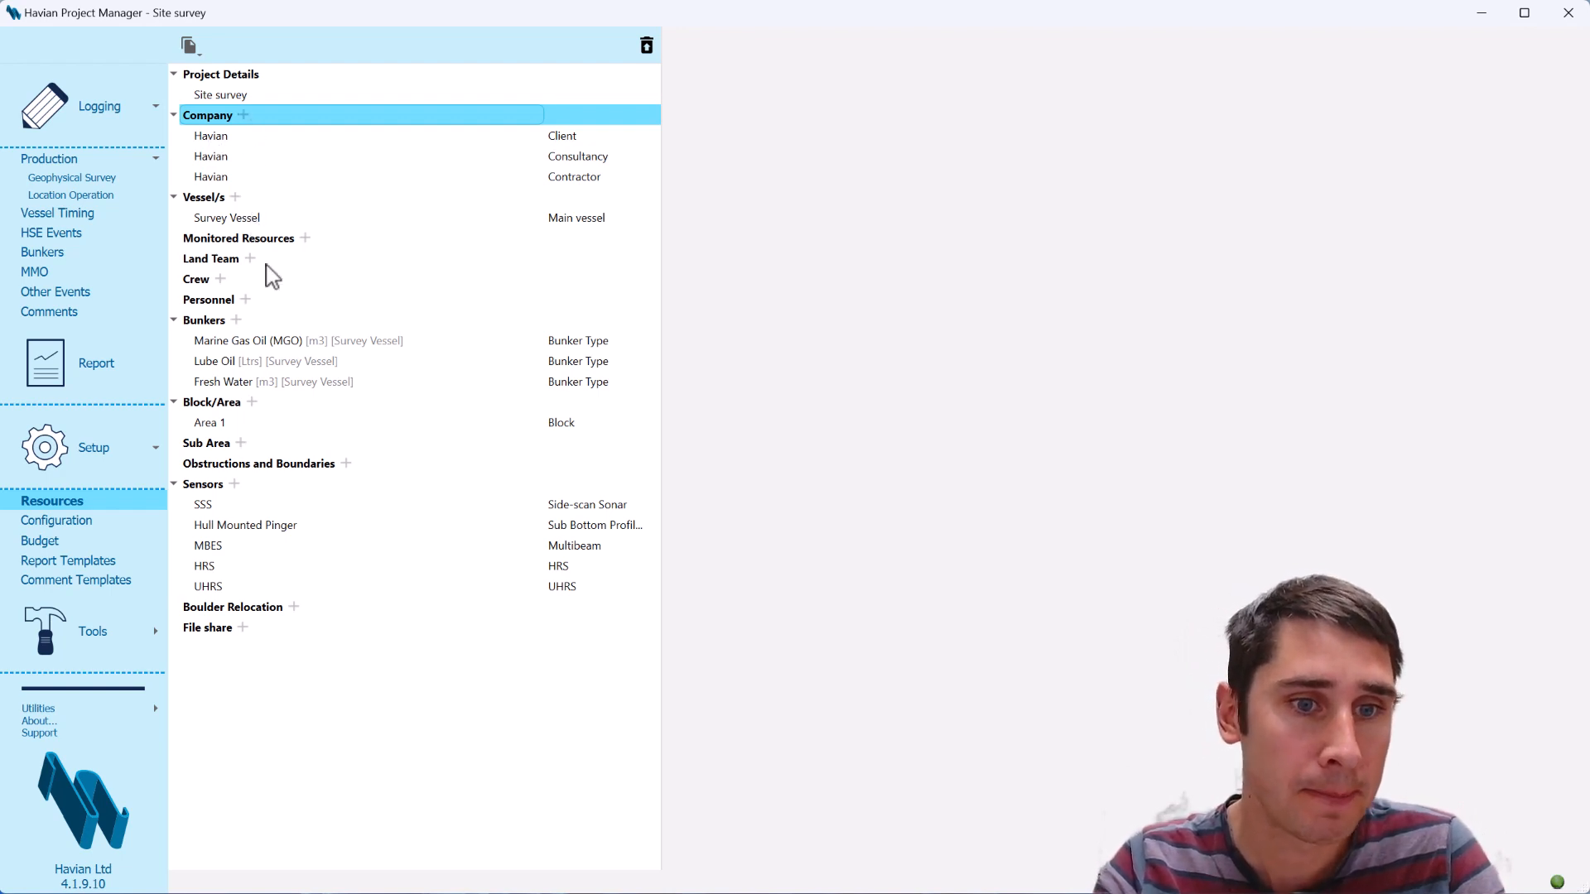
left_click(220, 279)
left_click(266, 333)
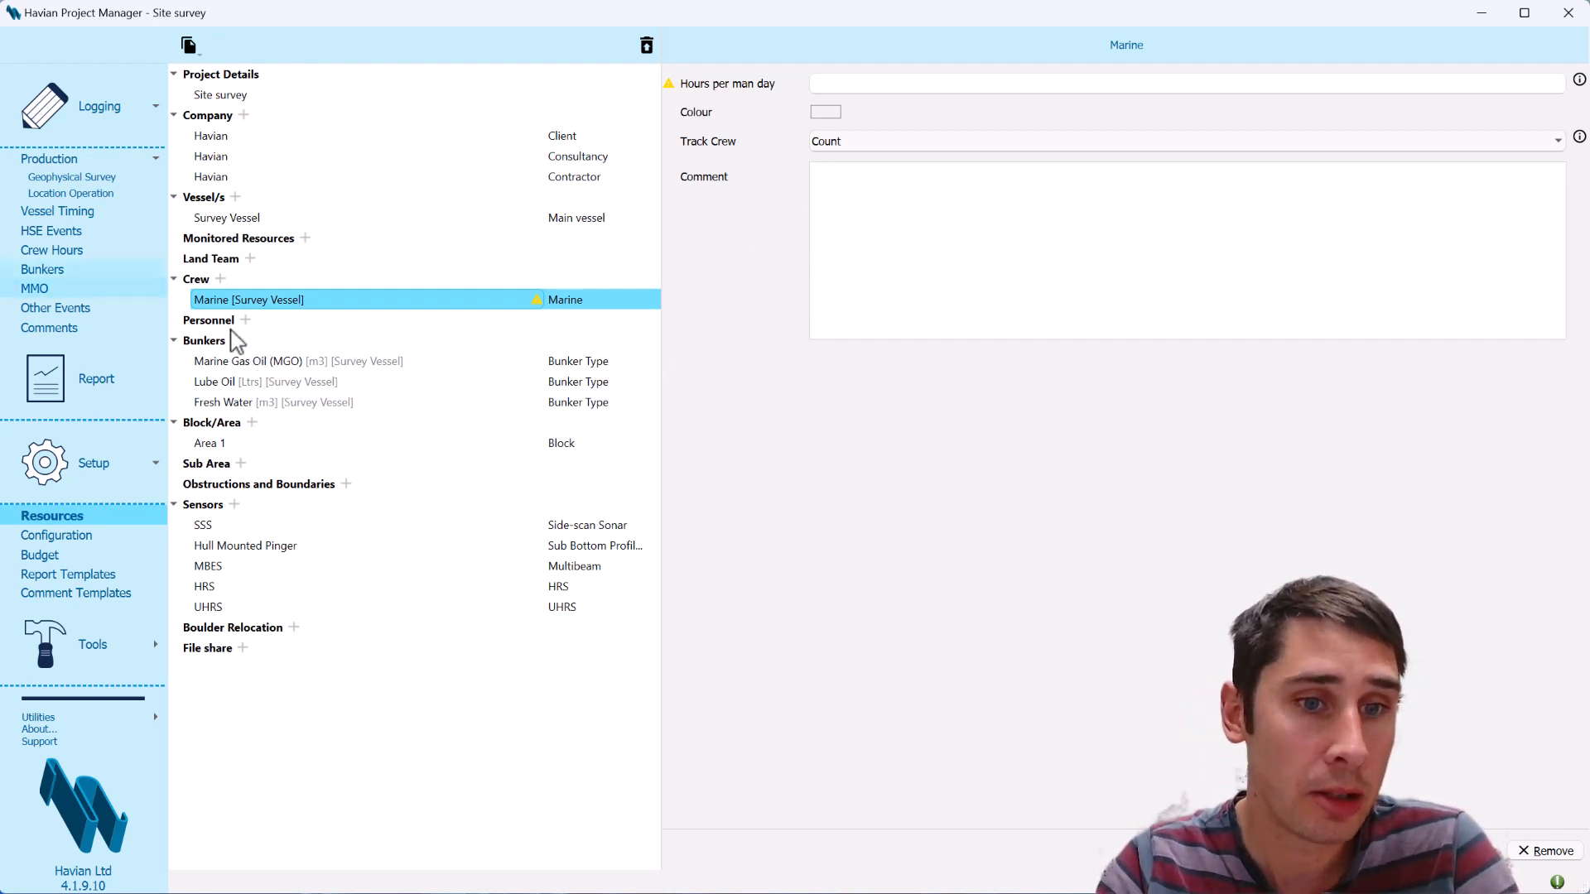
left_click(871, 84)
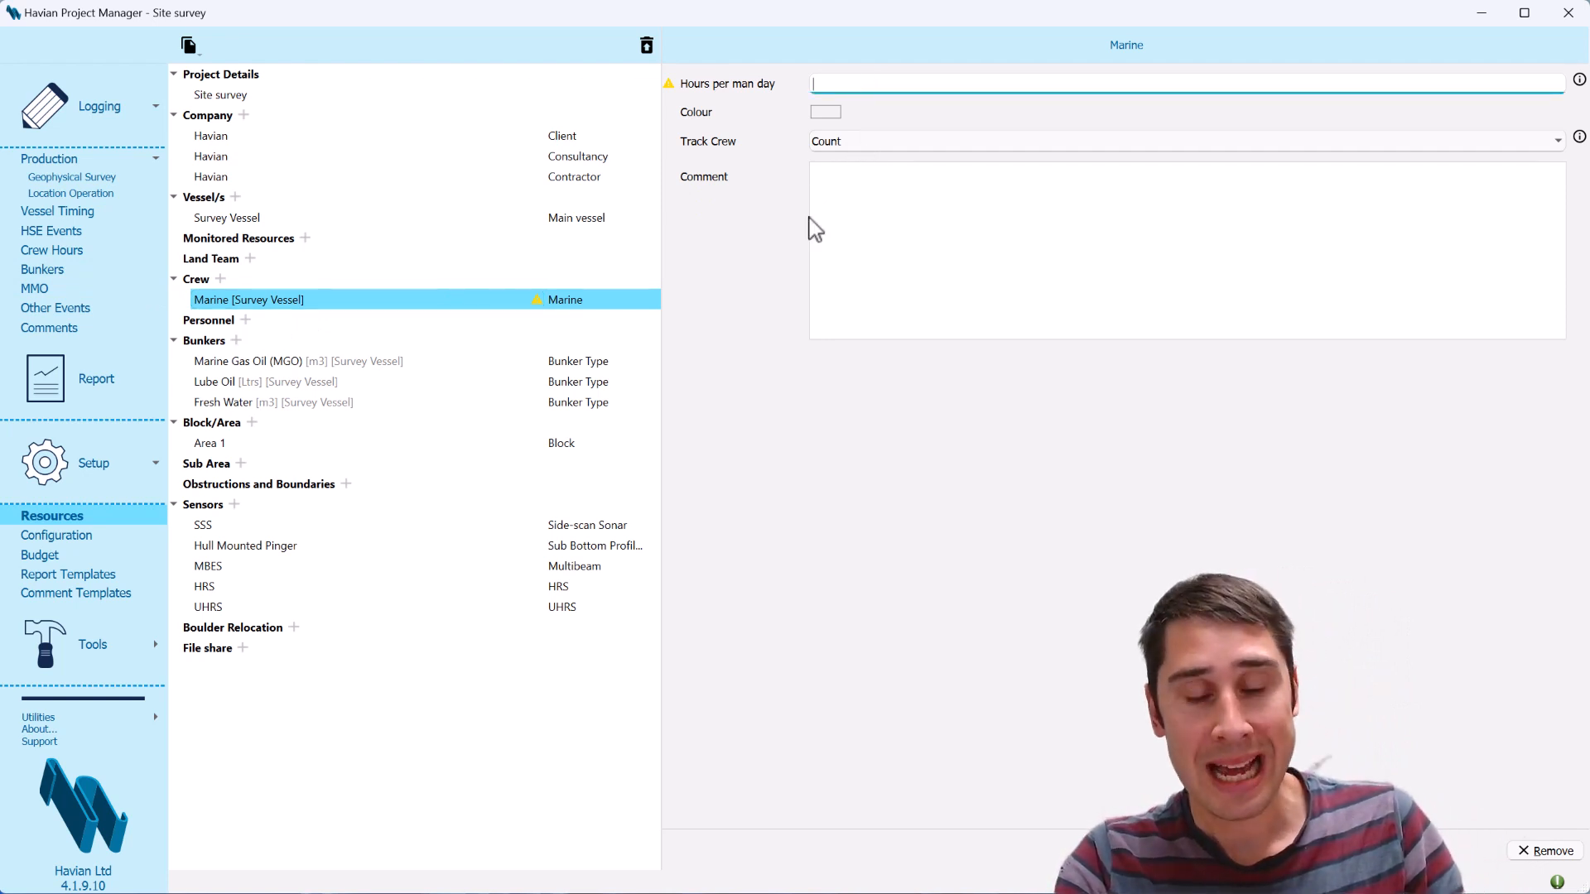
type("12")
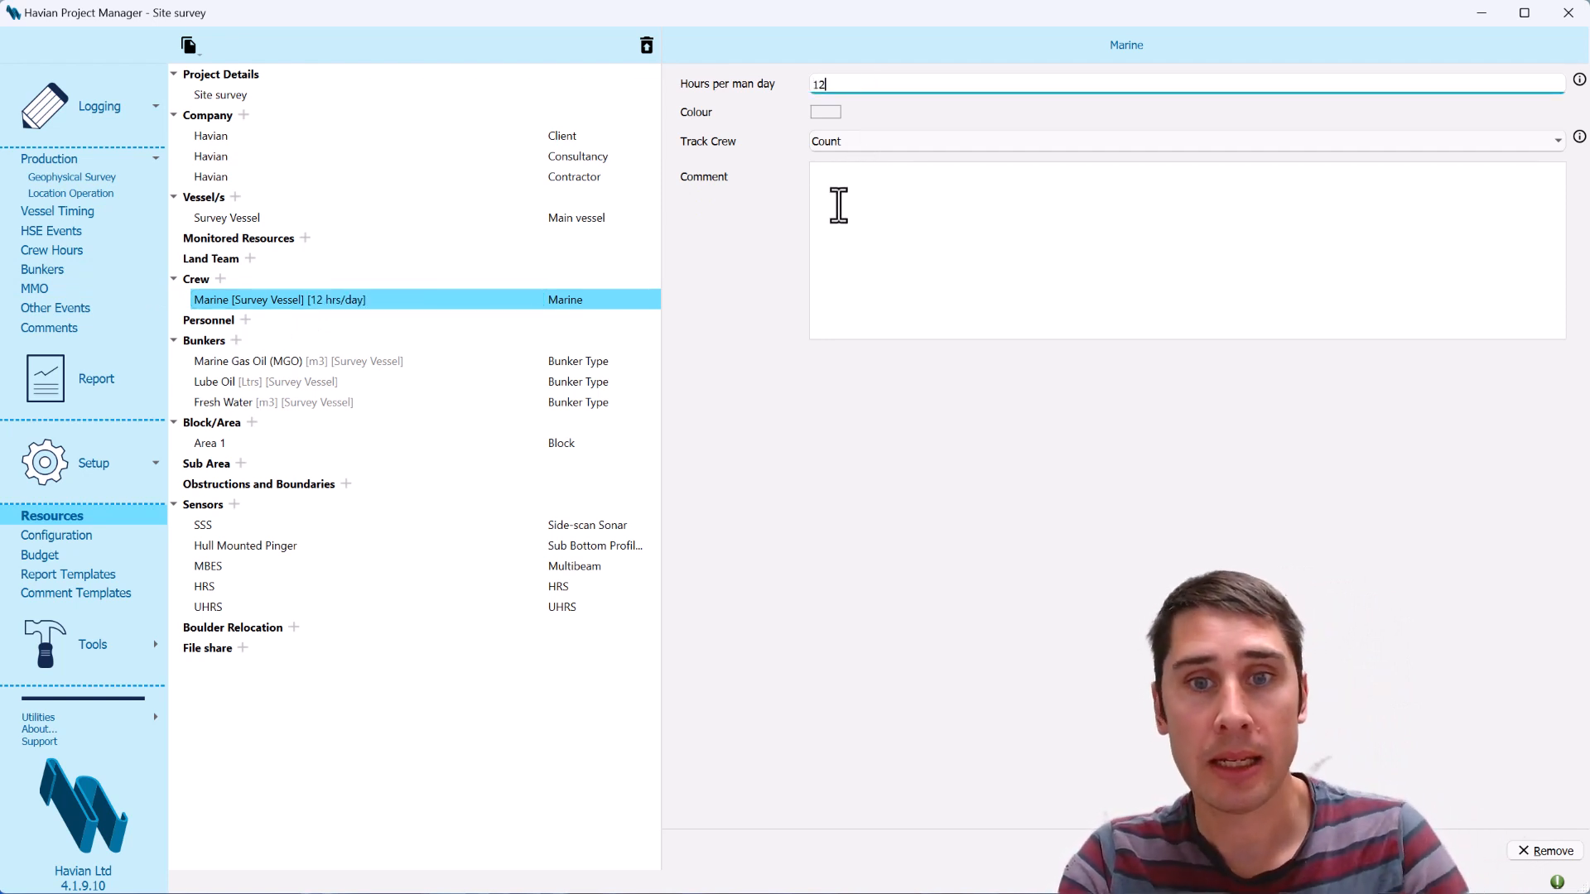
left_click(799, 241)
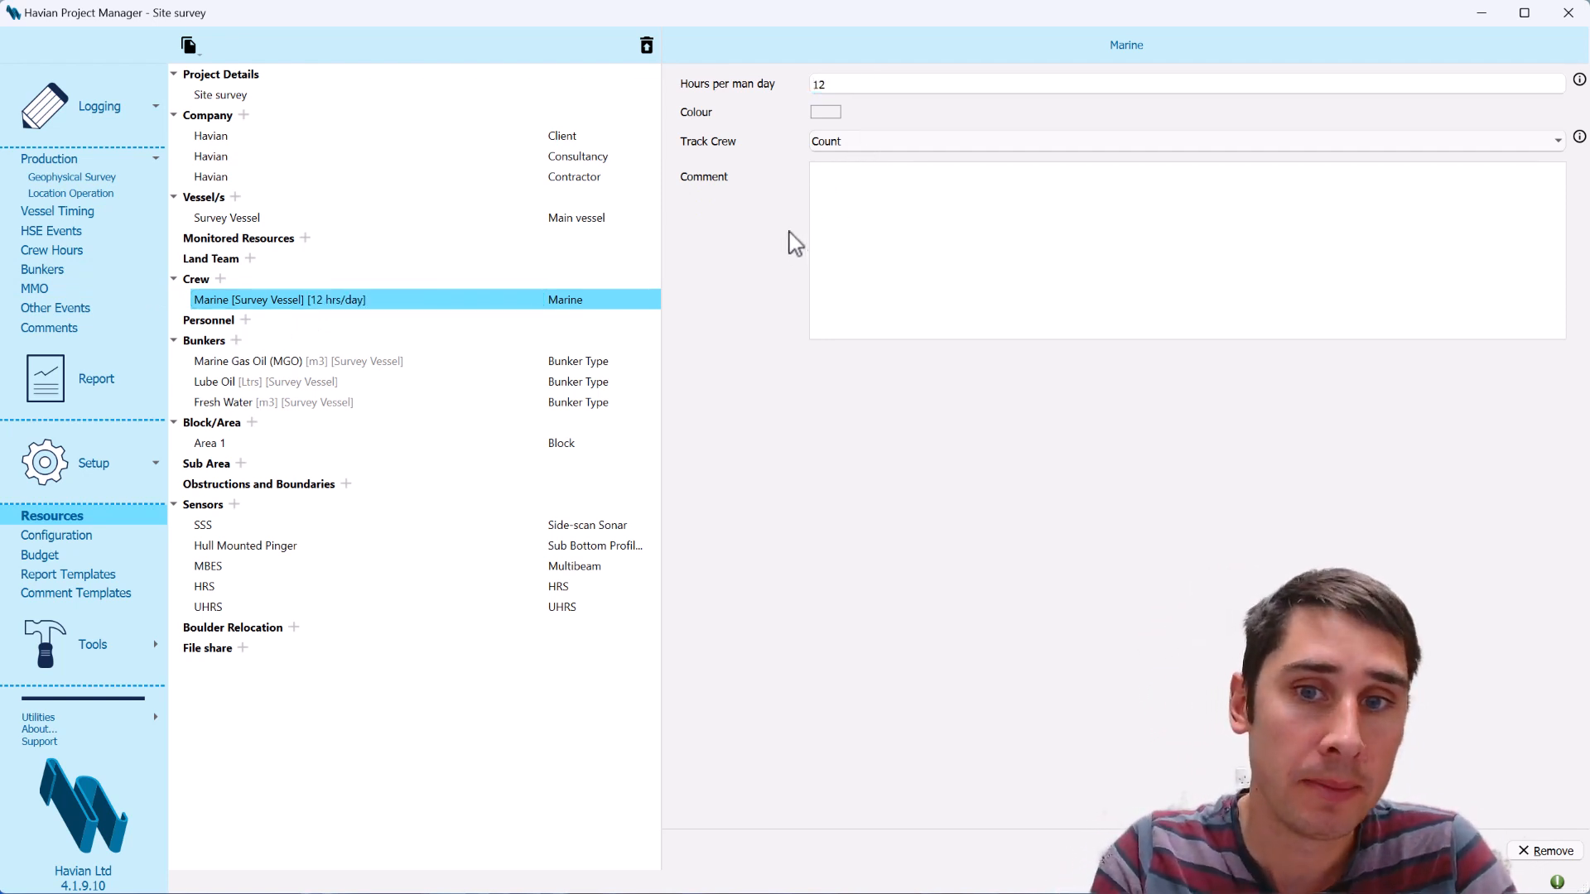
left_click(837, 147)
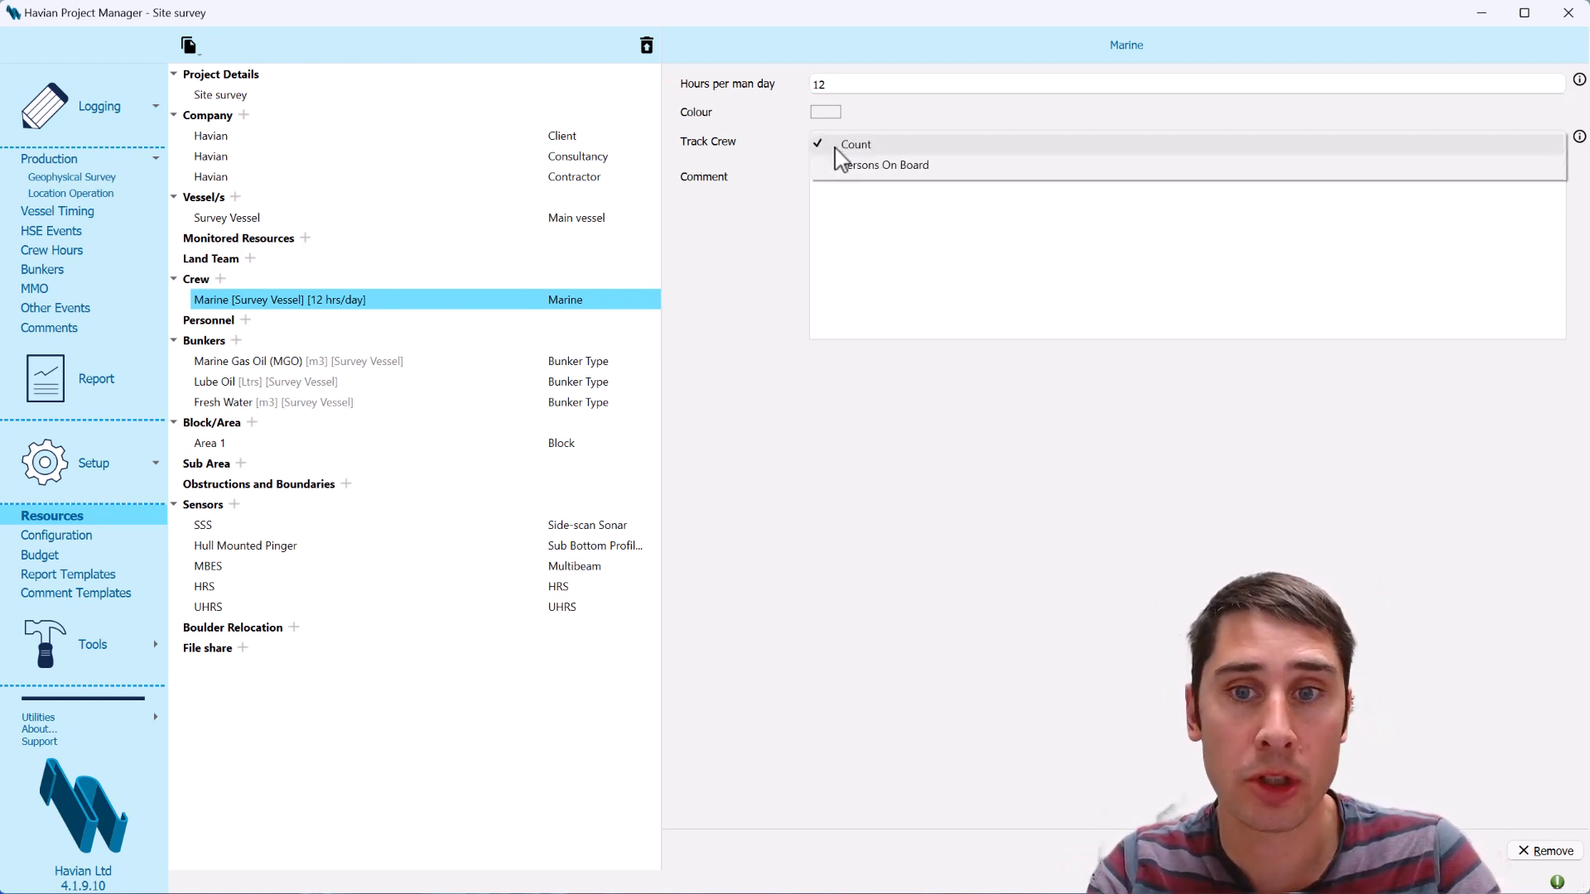
left_click(887, 166)
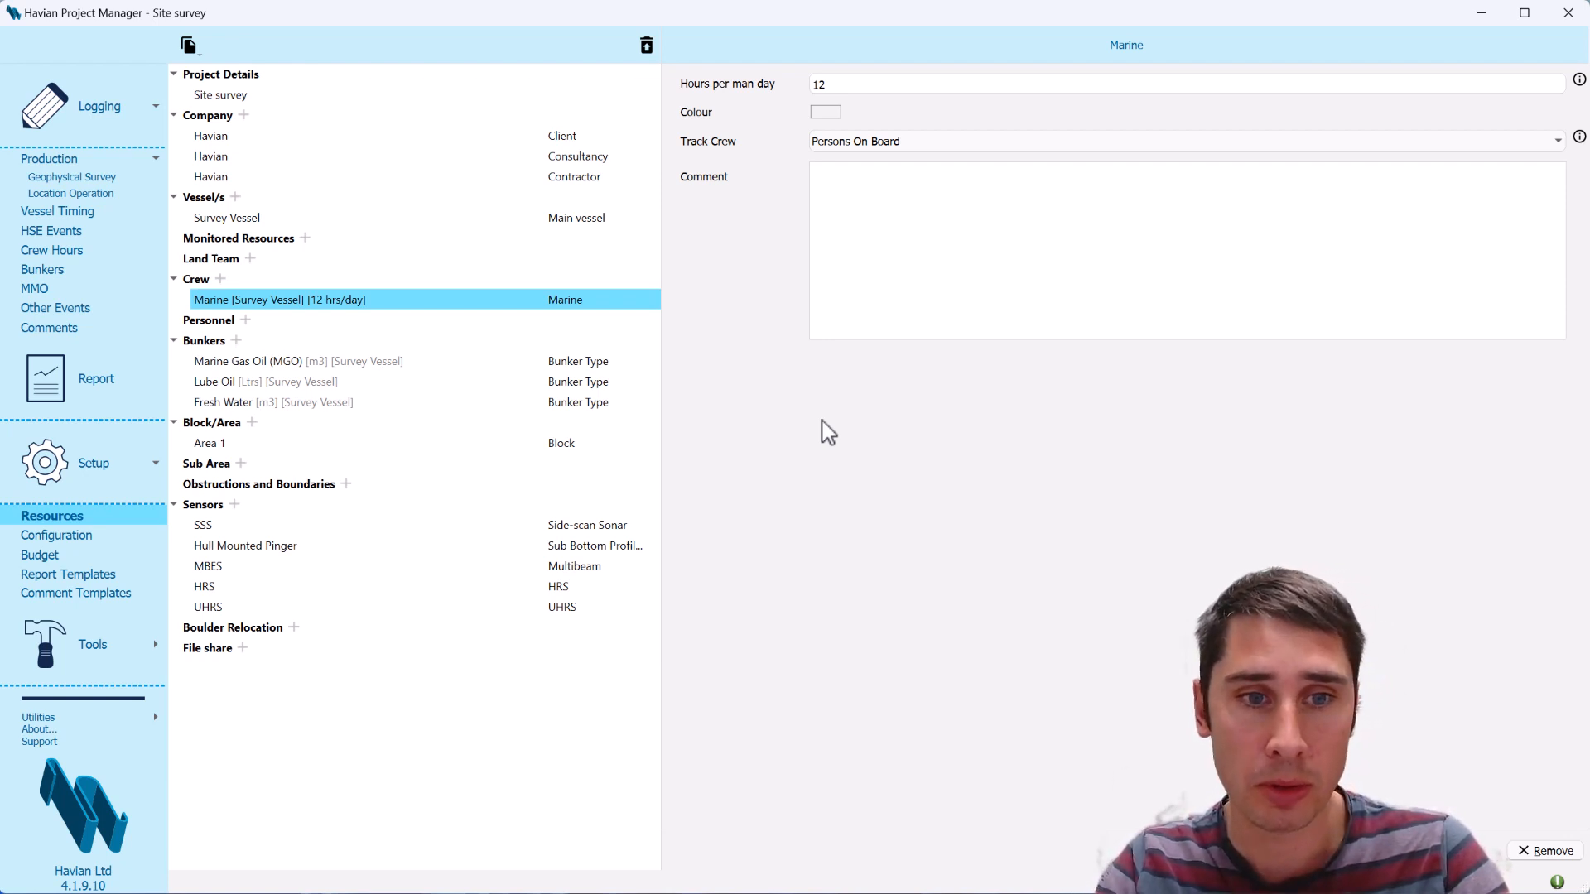
Add a single person to the personnel resources and enter the person's name, leaving the other details blank
left_click(218, 323)
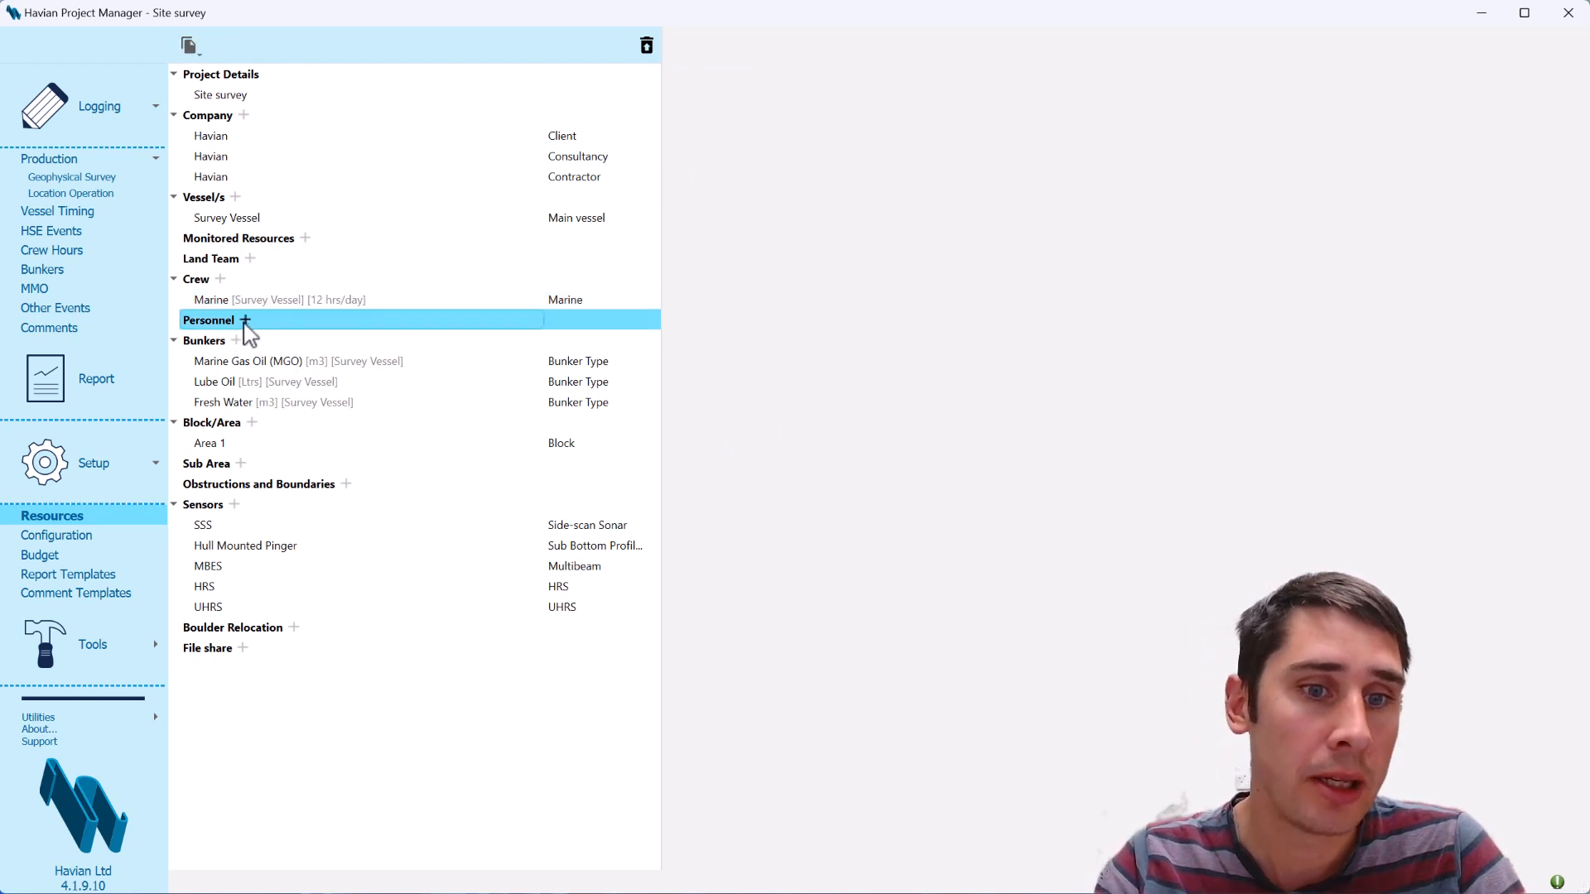
left_click(245, 322)
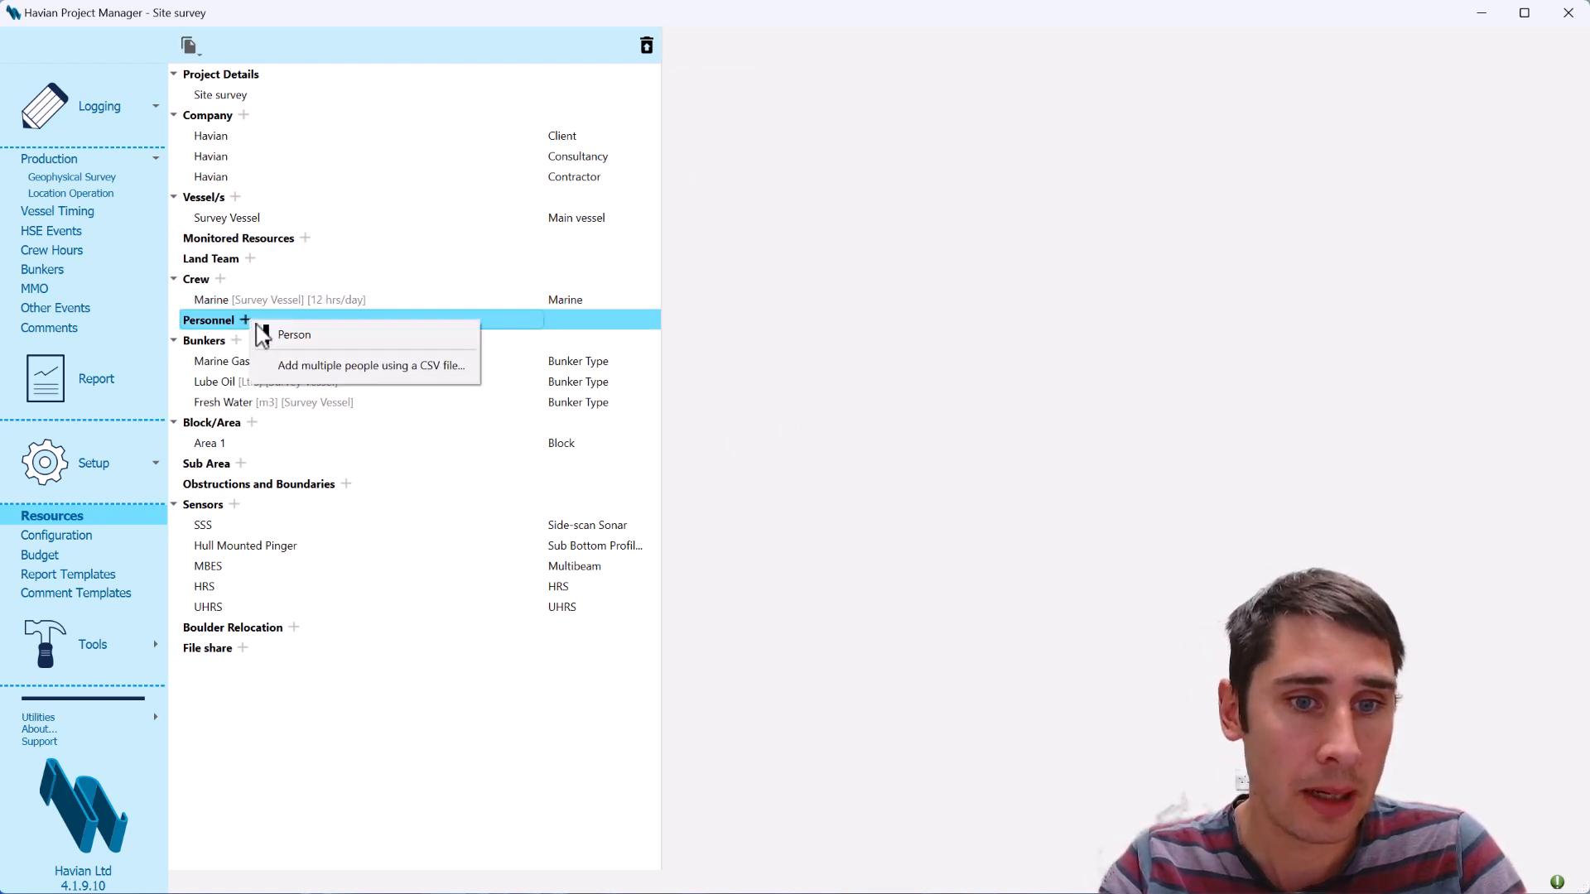
left_click(323, 339)
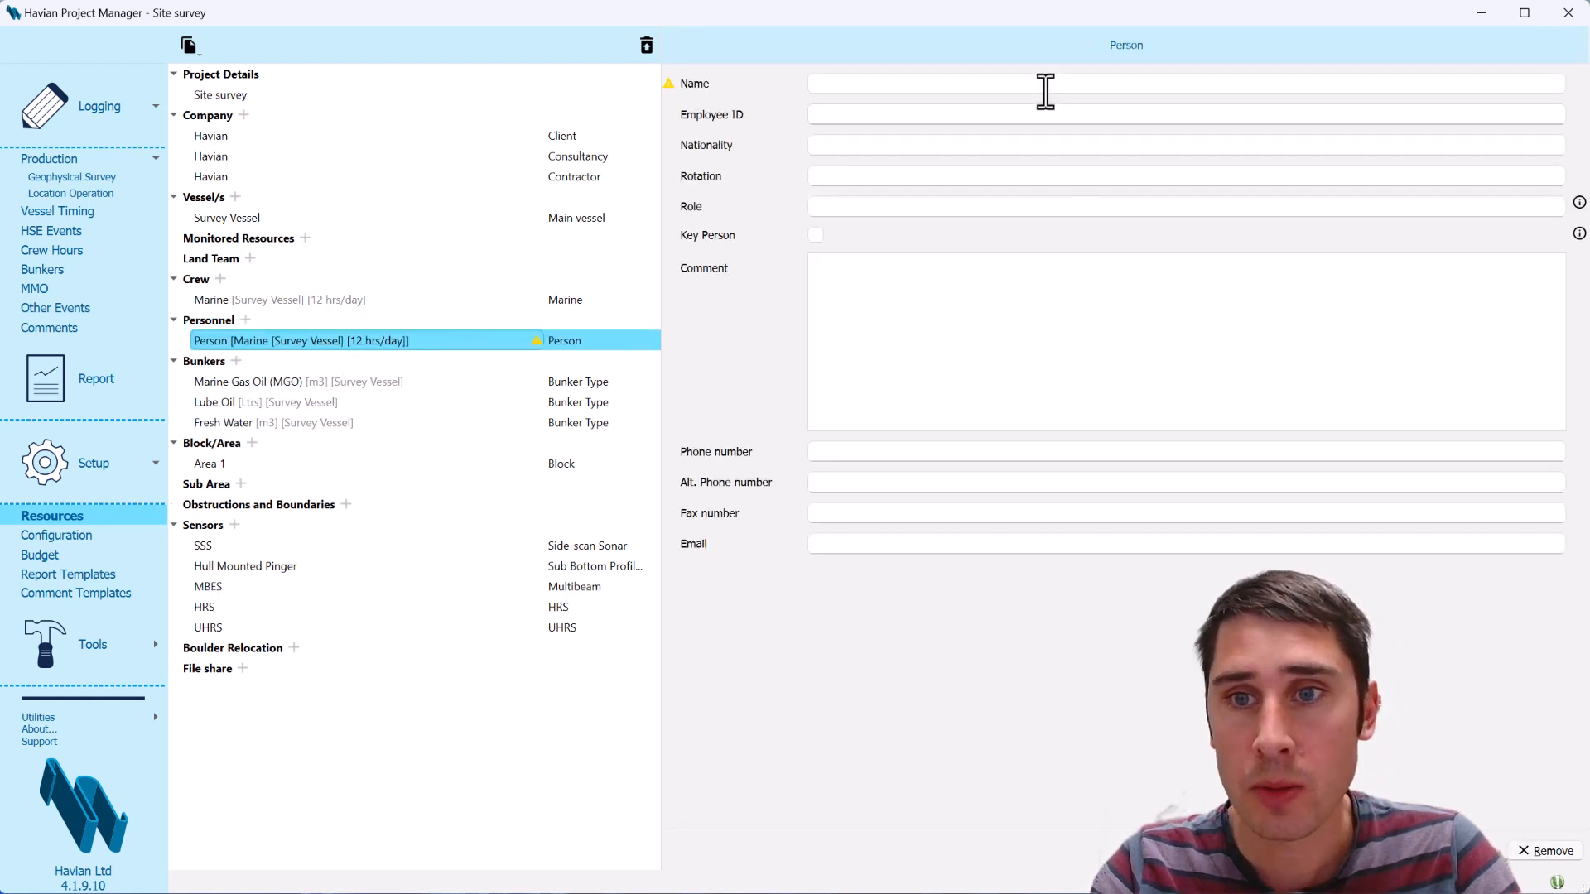
left_click(1045, 91)
type("joe")
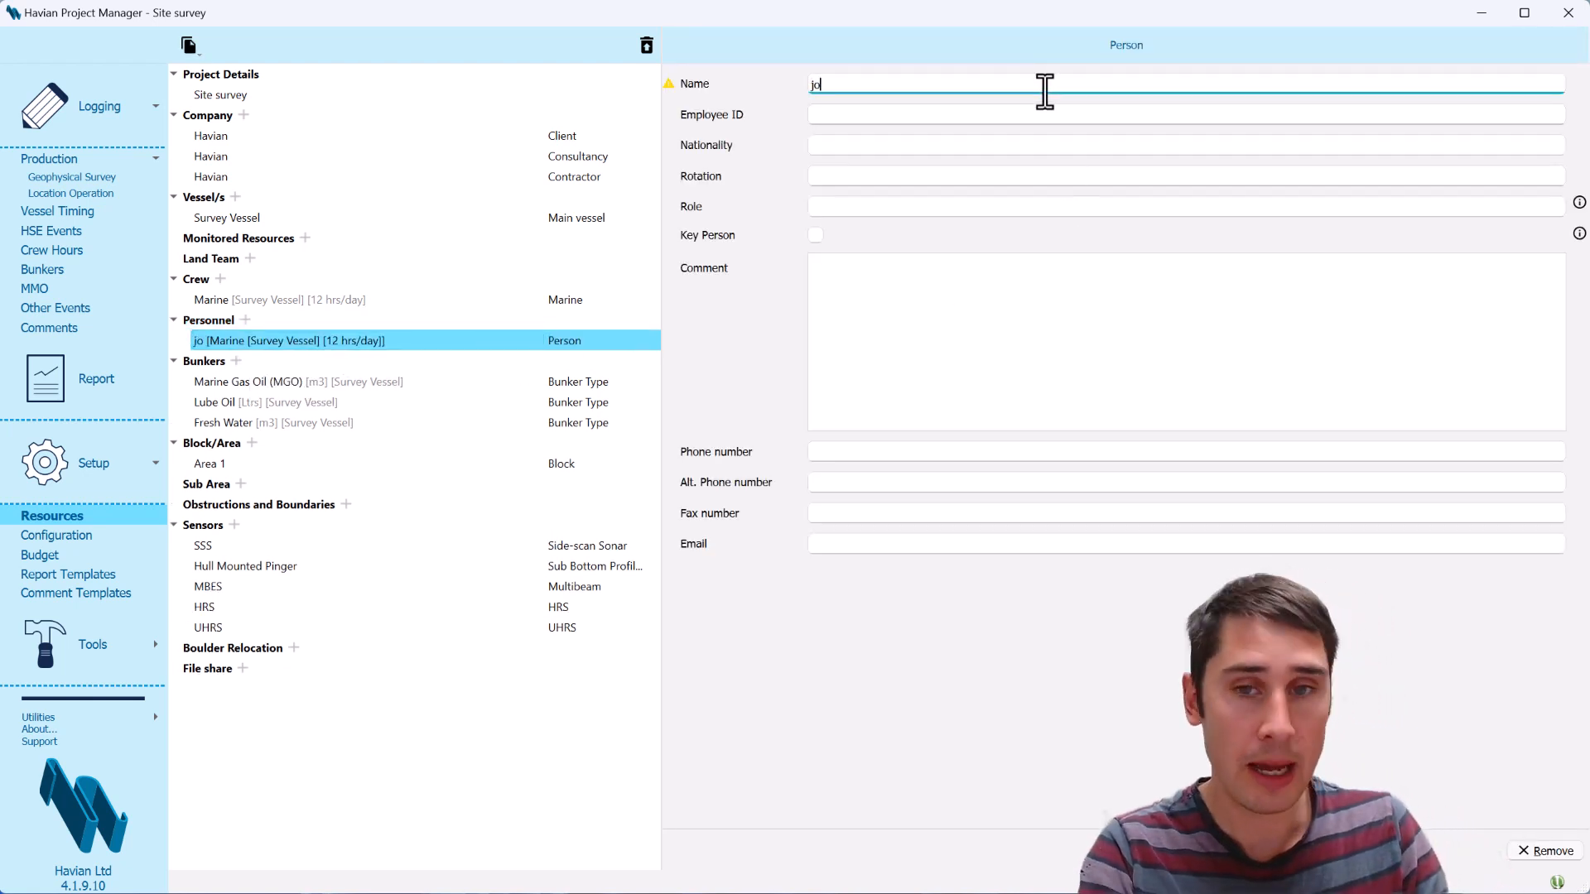
left_click(986, 120)
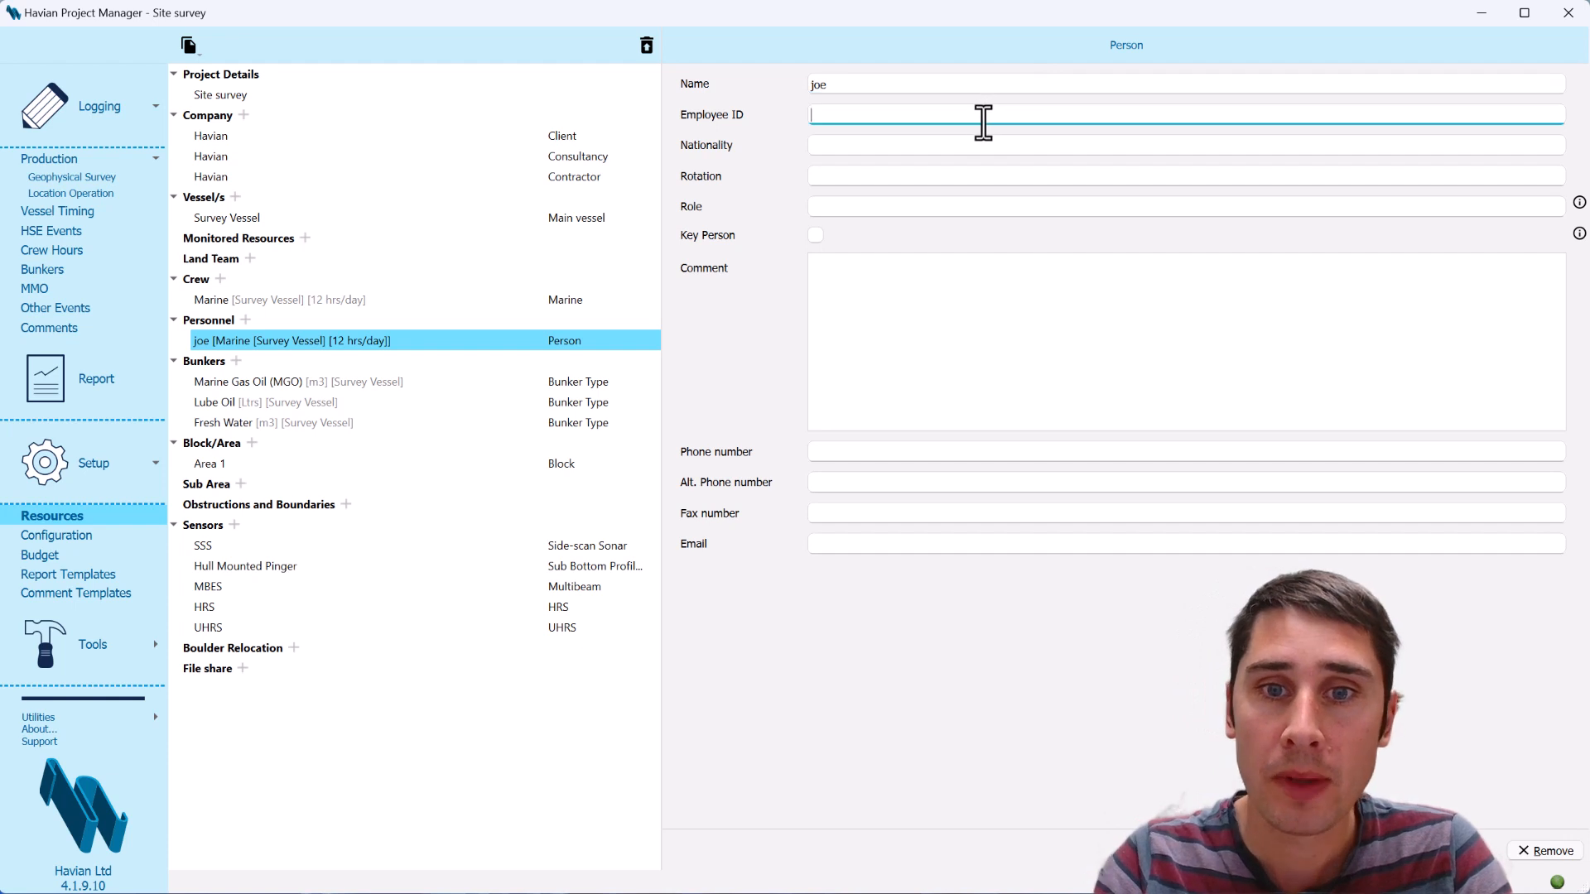
left_click(921, 179)
left_click(704, 179)
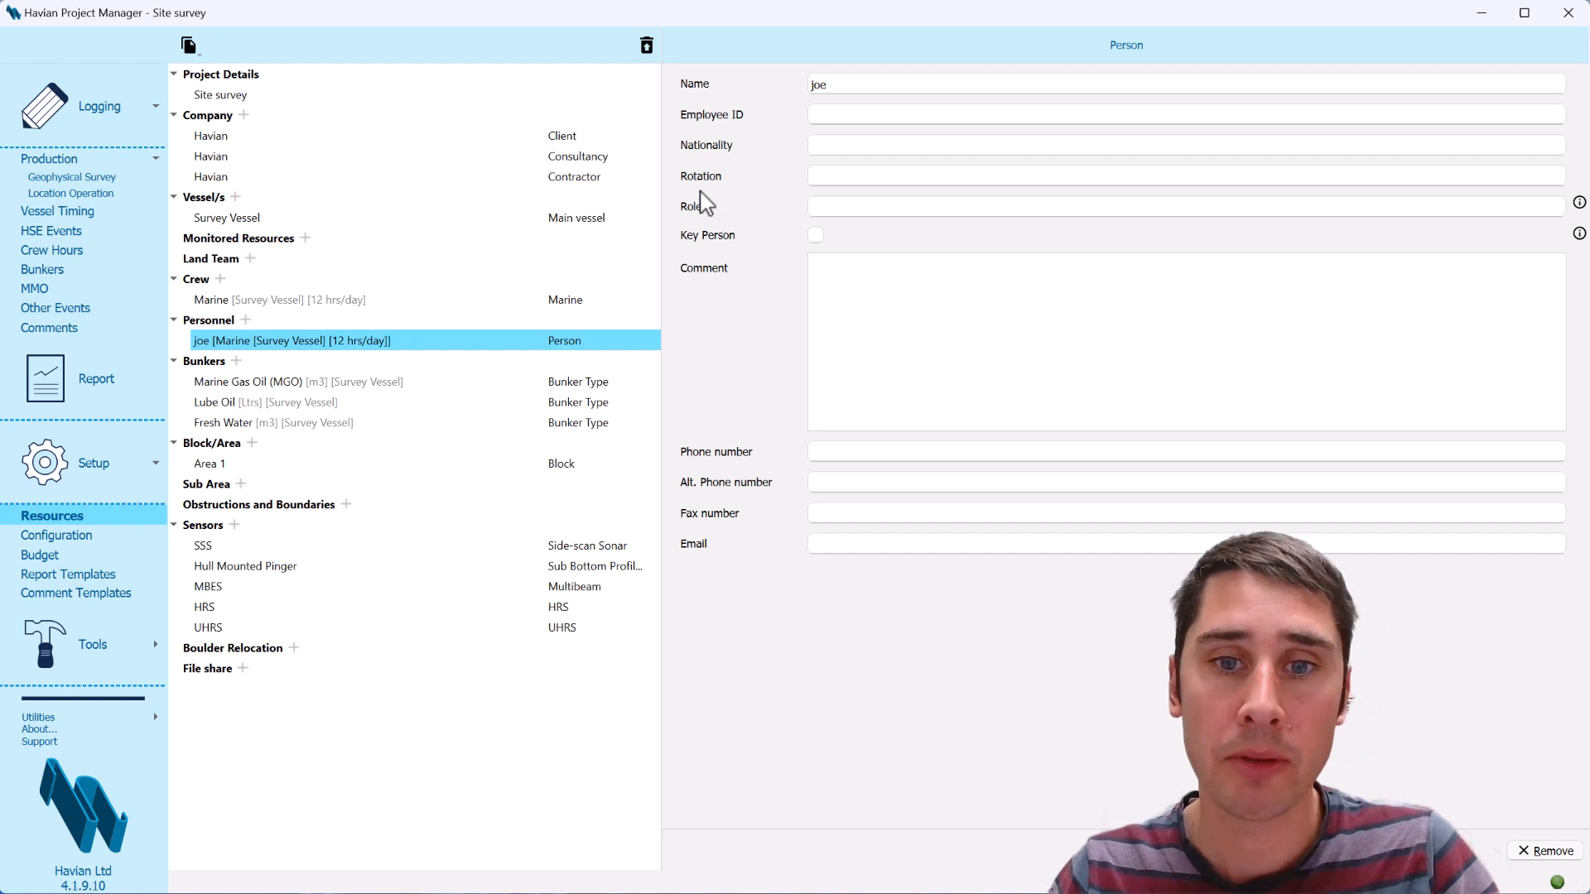
left_click(855, 211)
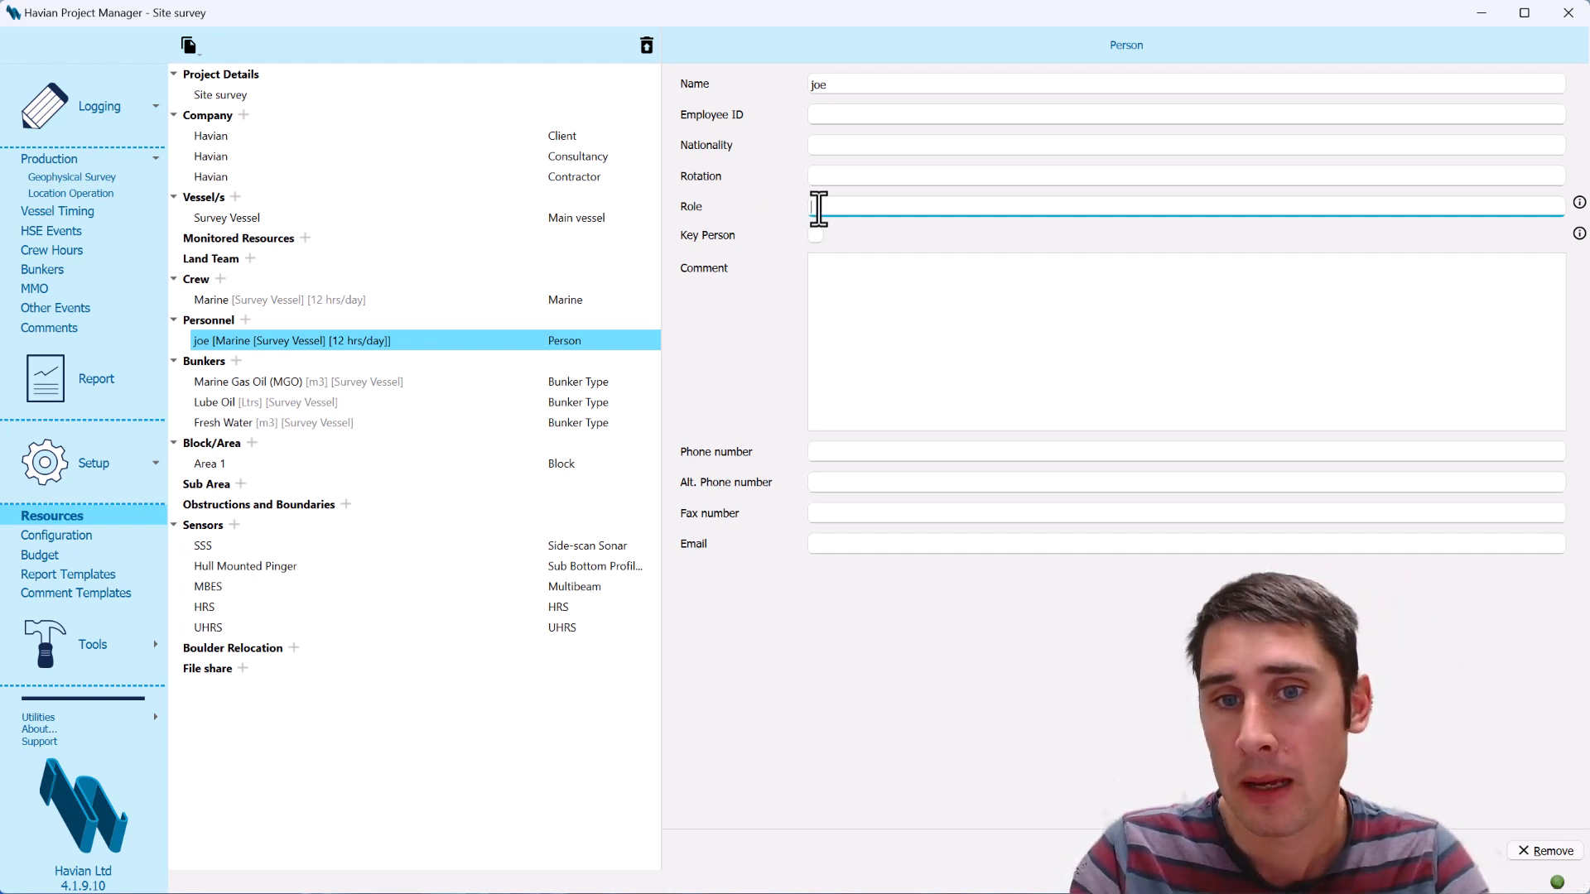
Try marking the new person as a key person and review the available key roles
left_click(817, 236)
left_click(843, 269)
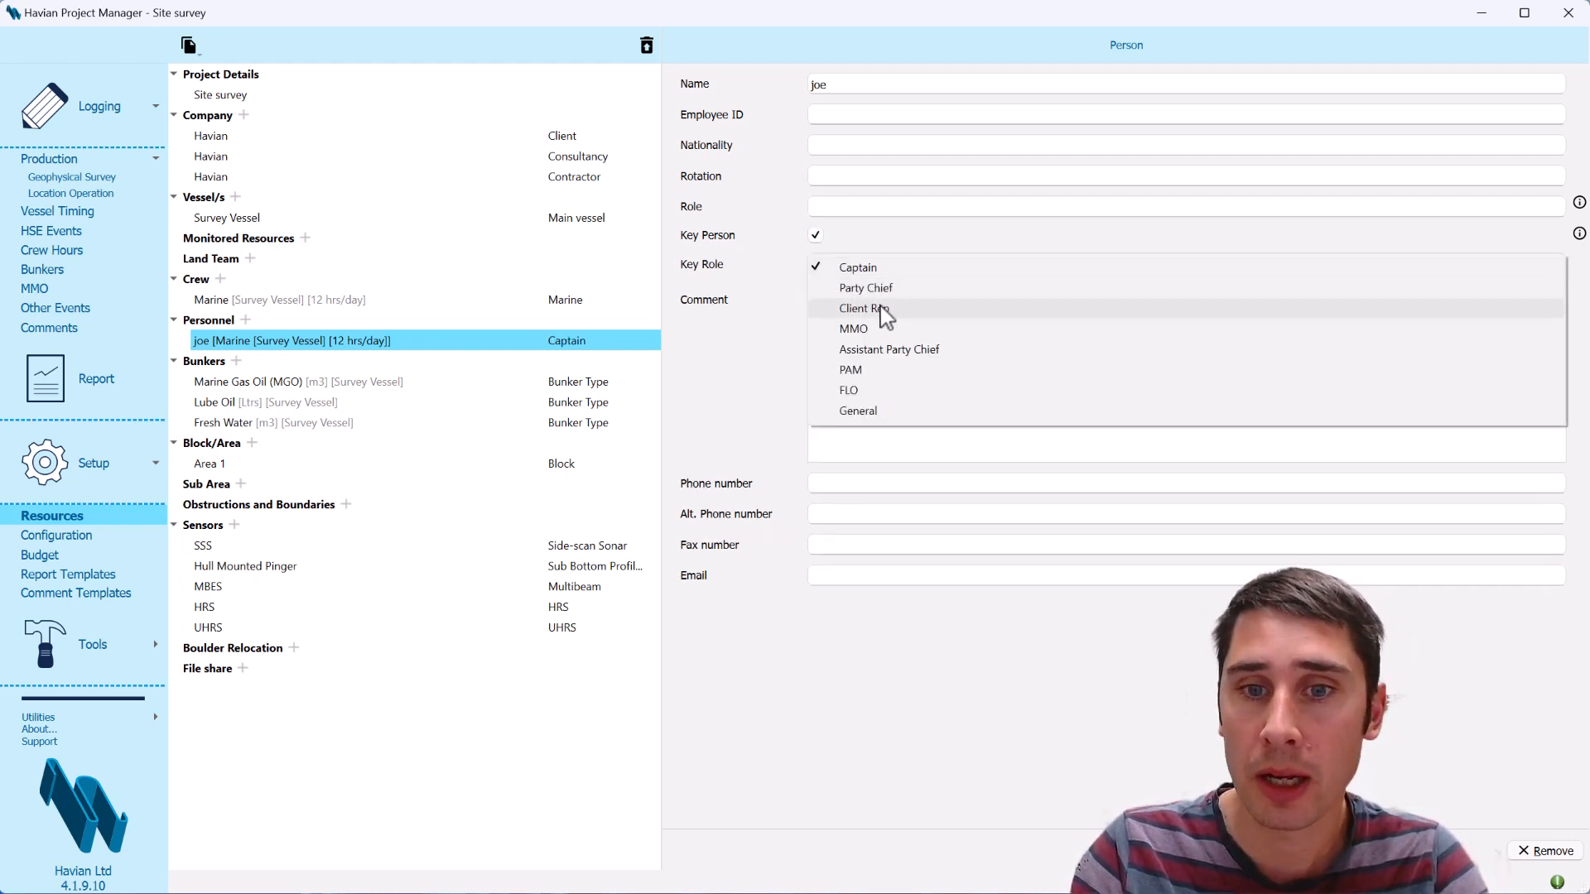
left_click(886, 248)
left_click(815, 236)
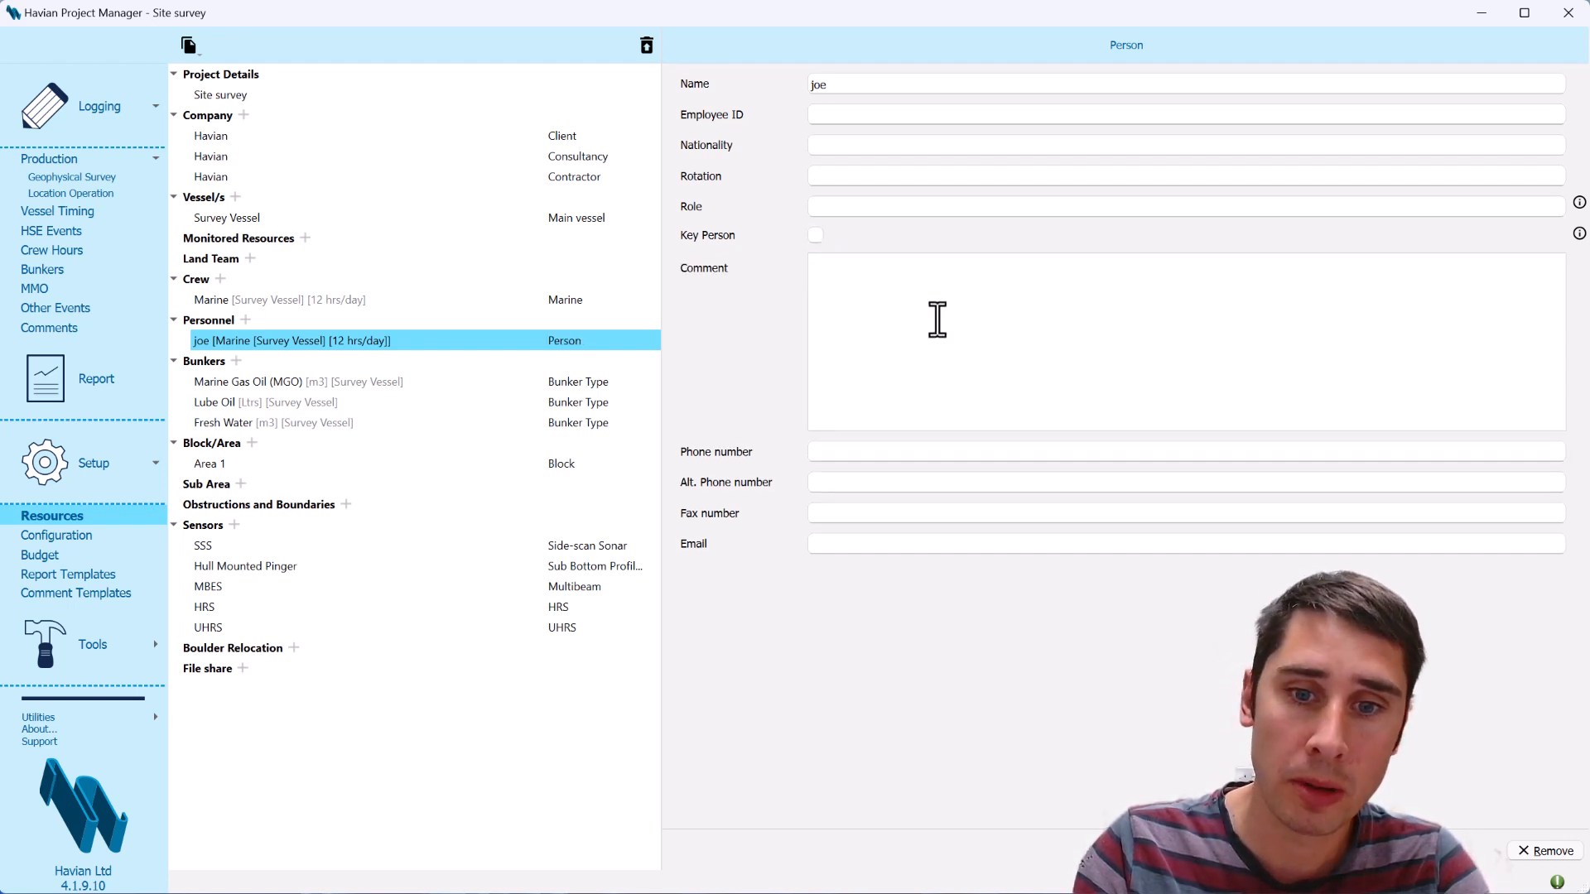
Load multiple people into the personnel resources from the file dummy_data_crew 1.csv on the Desktop
left_click(245, 320)
left_click(286, 361)
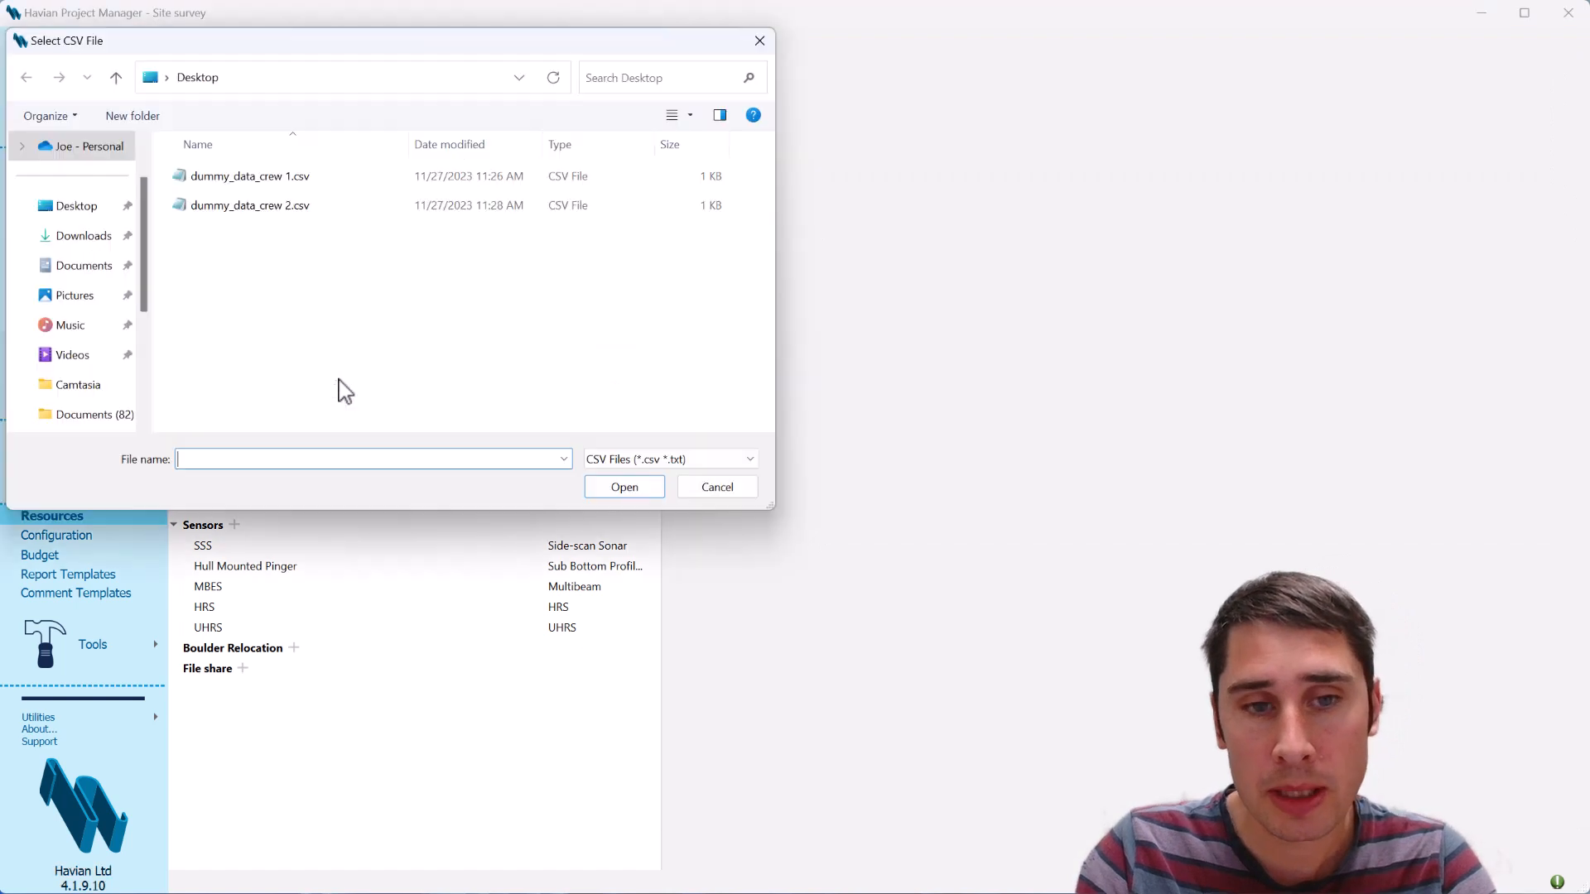
left_click(319, 182)
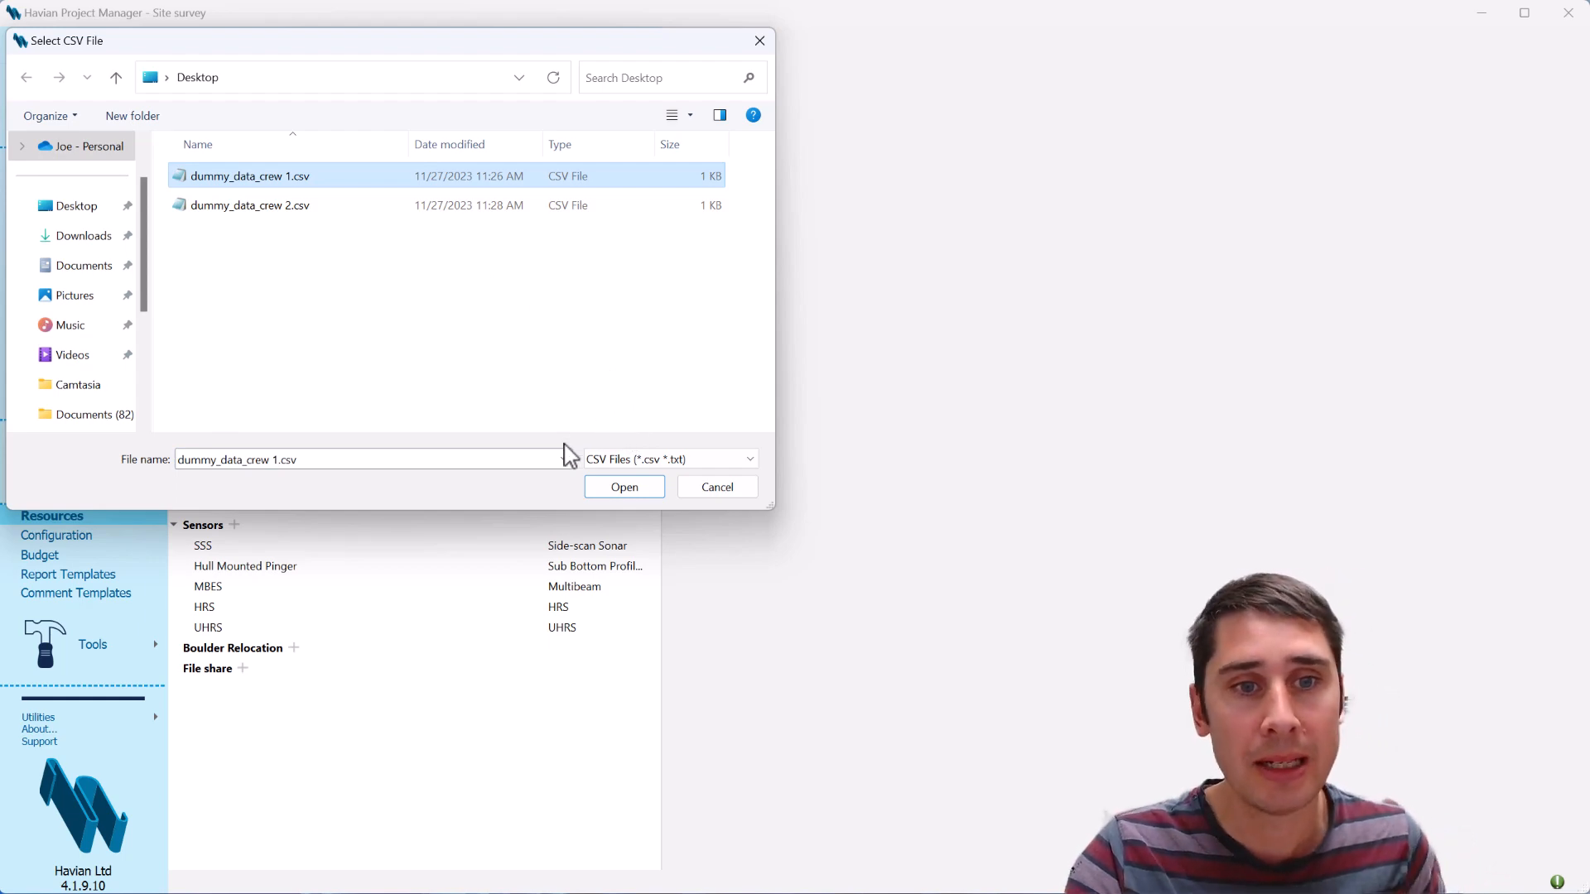
left_click(642, 488)
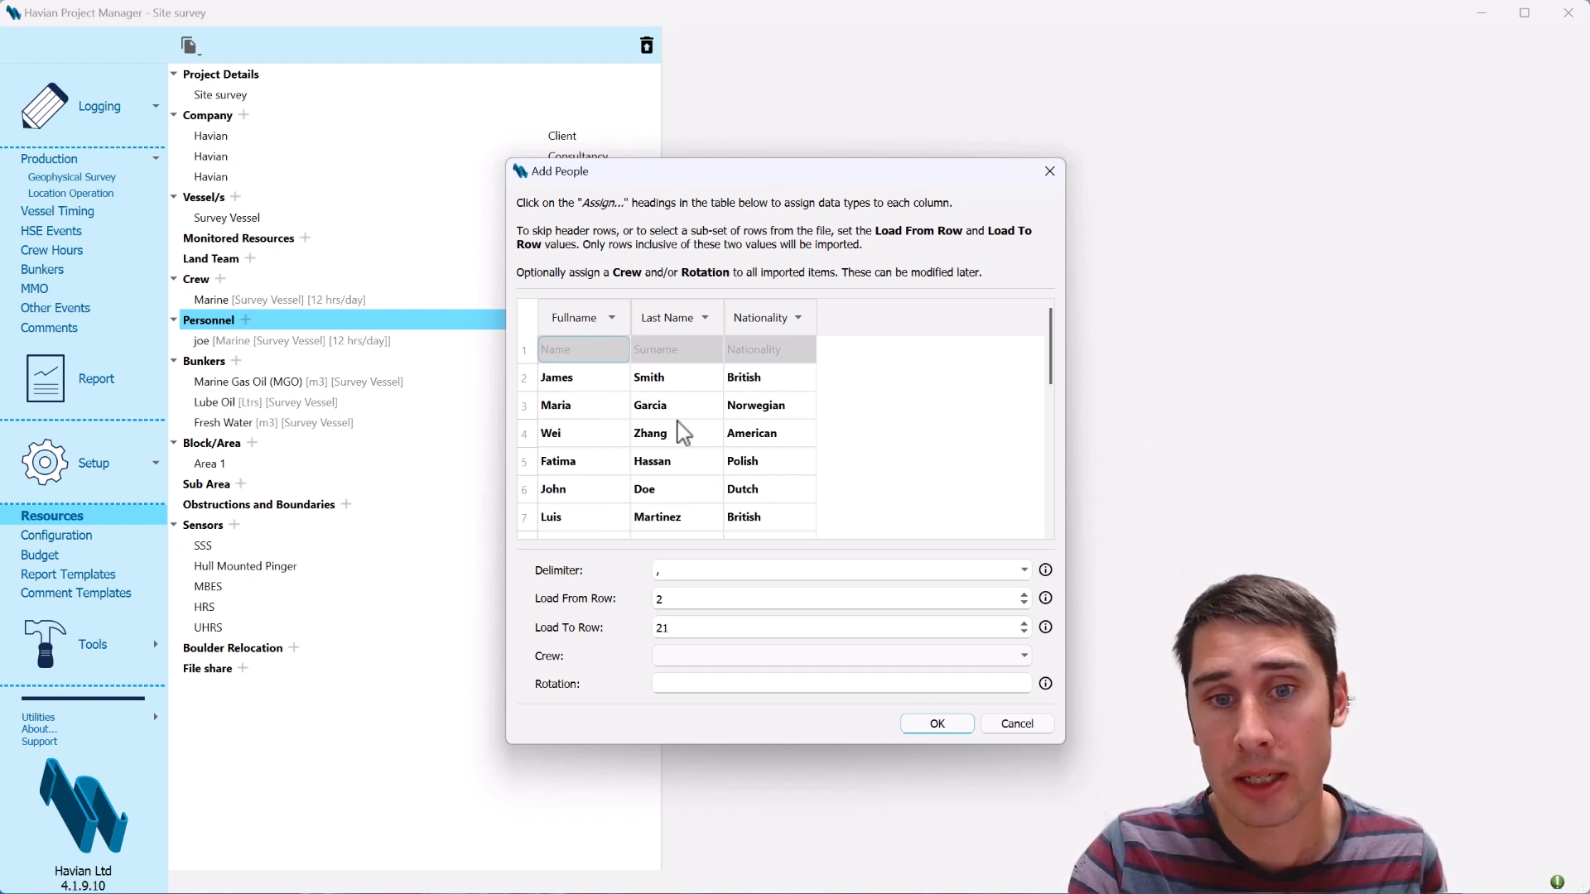
Assign the First Name data type to the first CSV column and check the Last Name column's assignment options
left_click(608, 320)
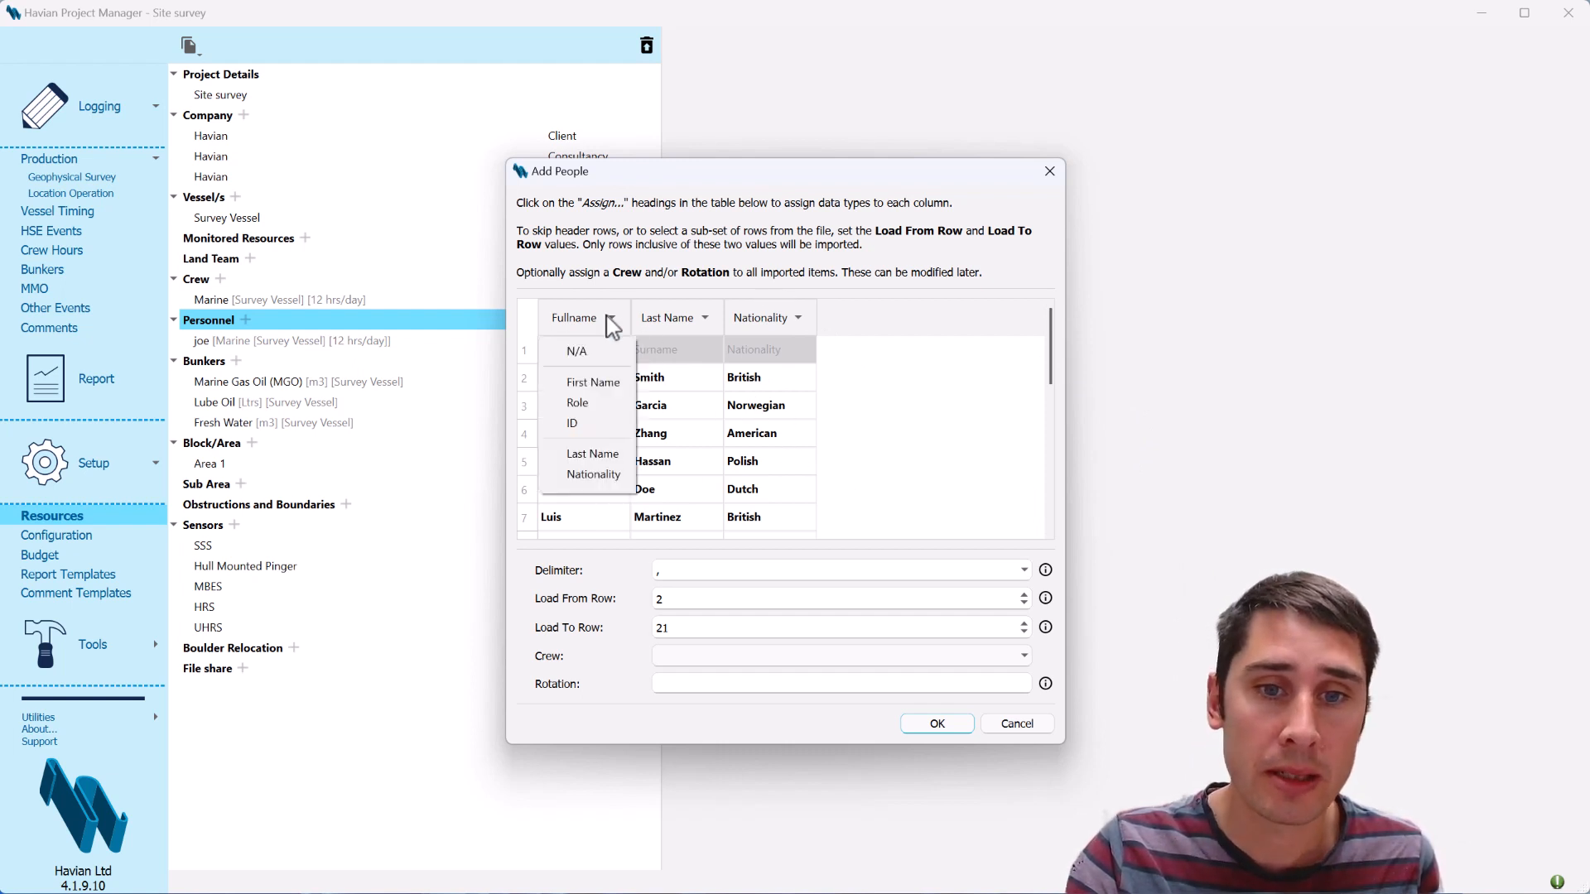
left_click(602, 383)
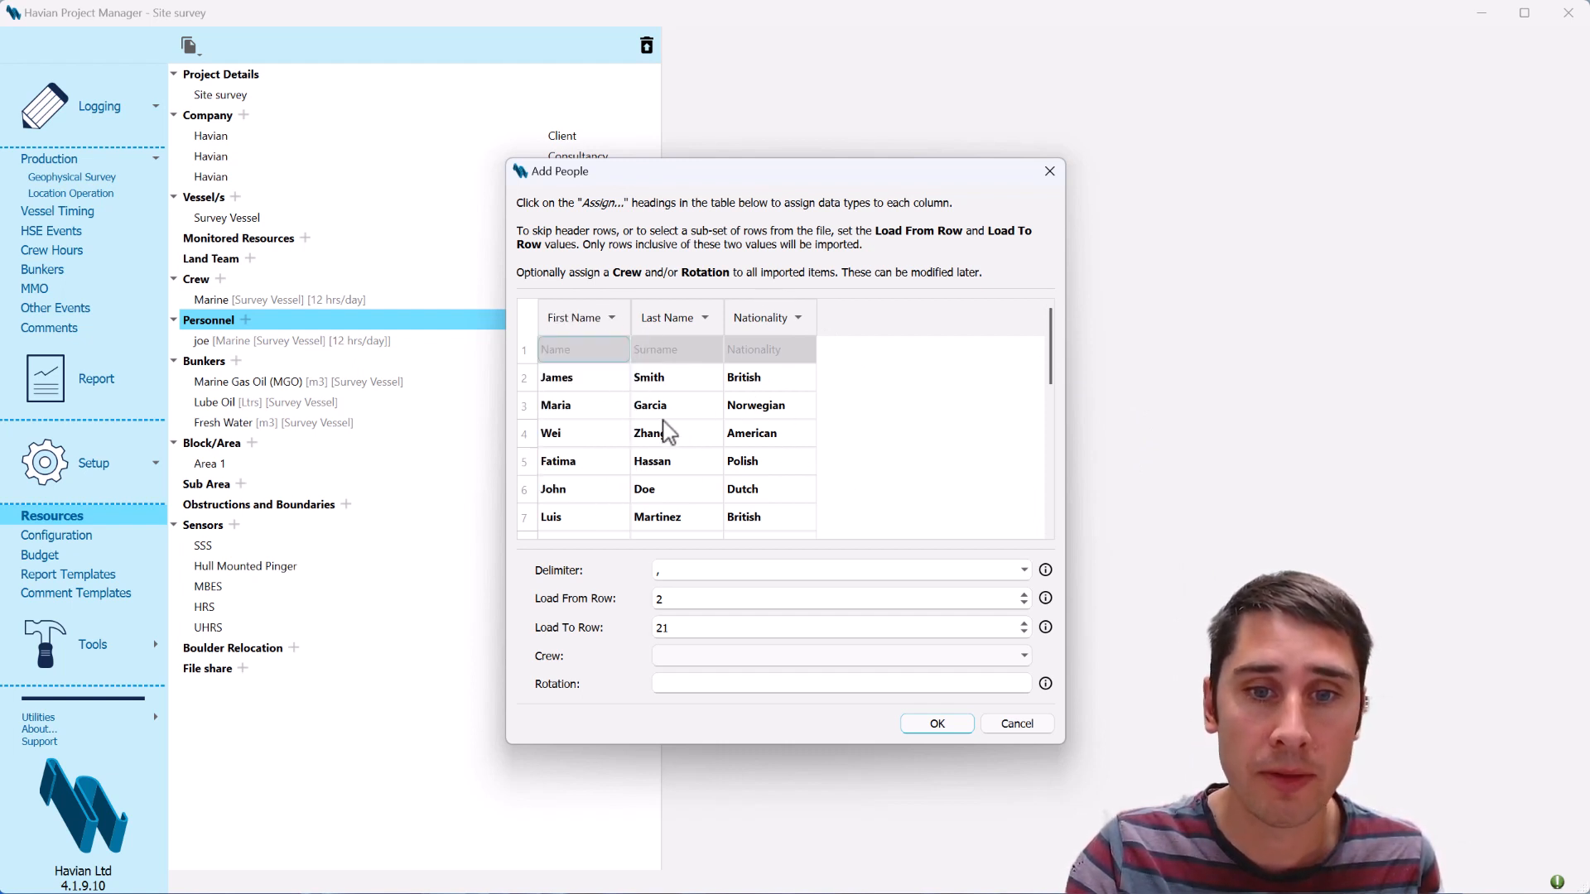
left_click(687, 323)
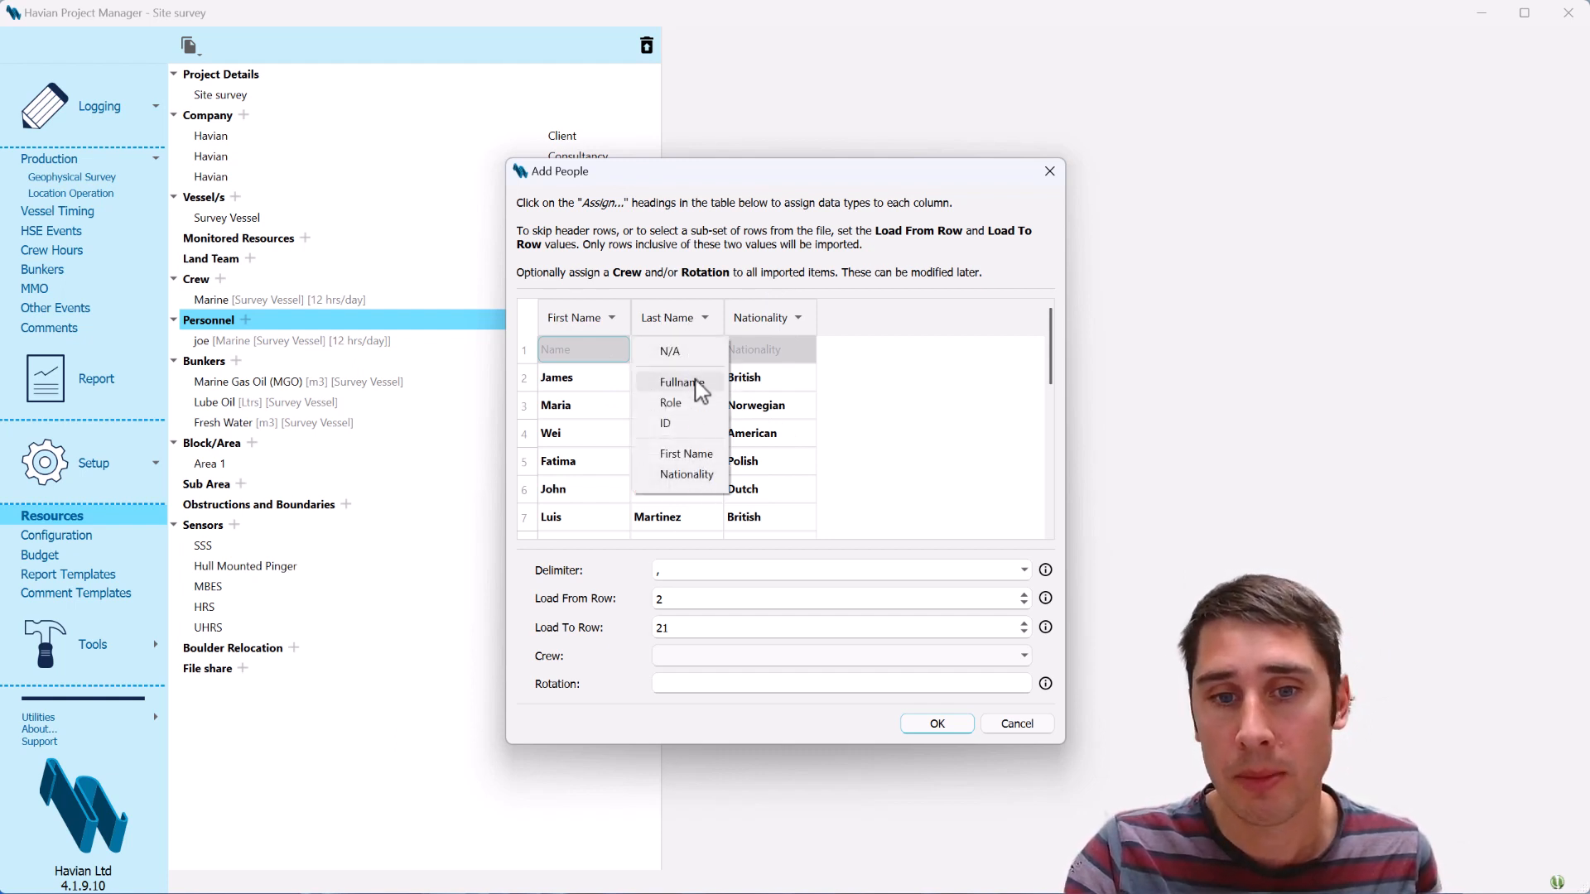
left_click(880, 327)
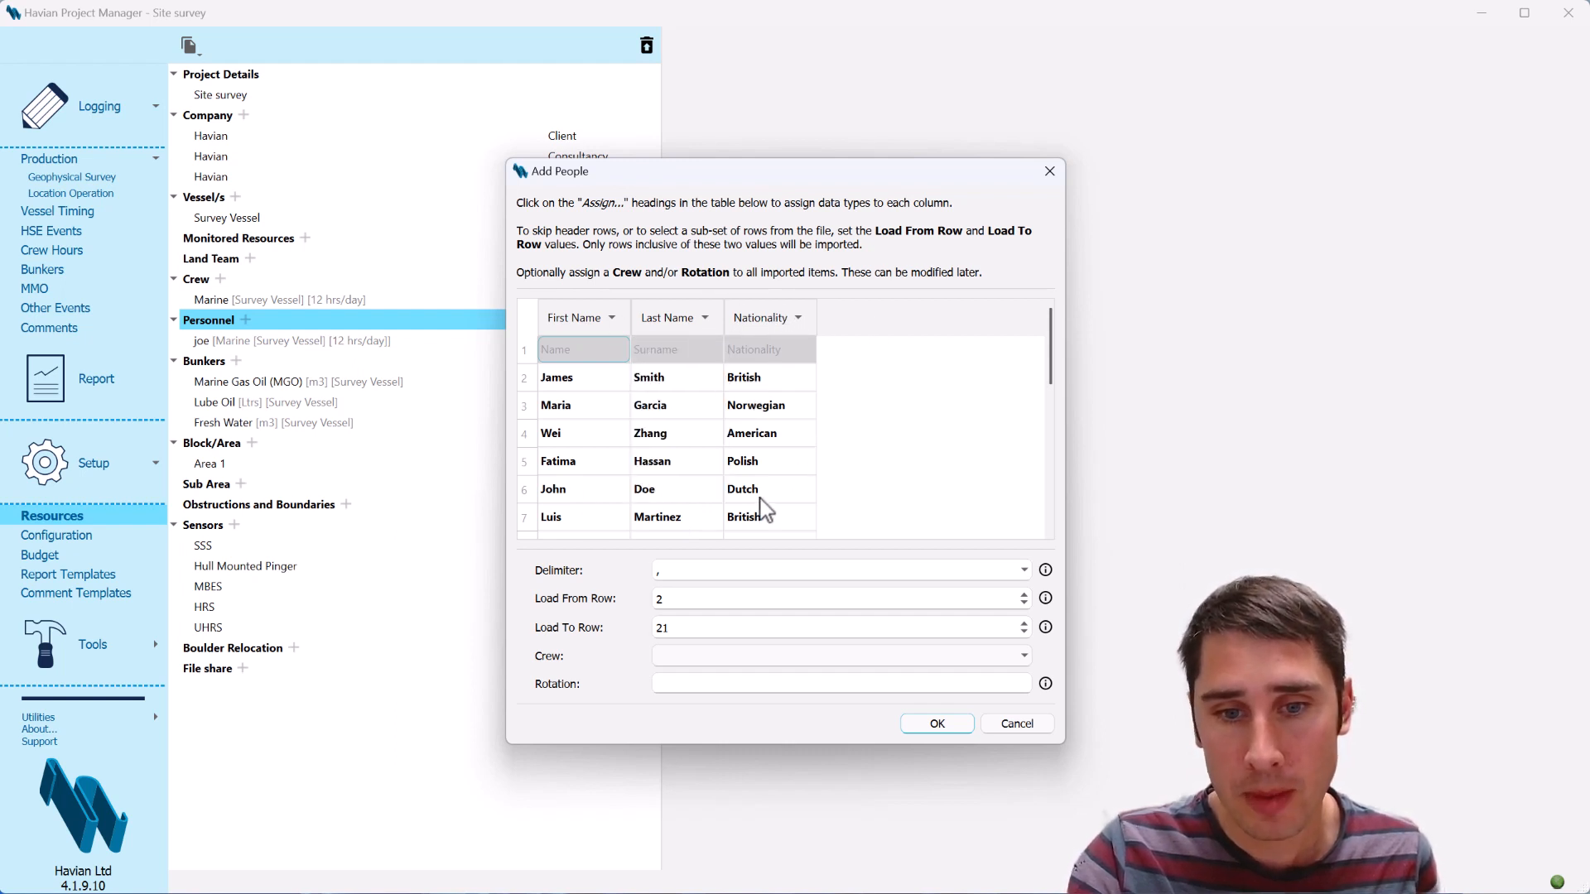
Try row 3 as the first row of the import and set it back to row 2
left_click(658, 596)
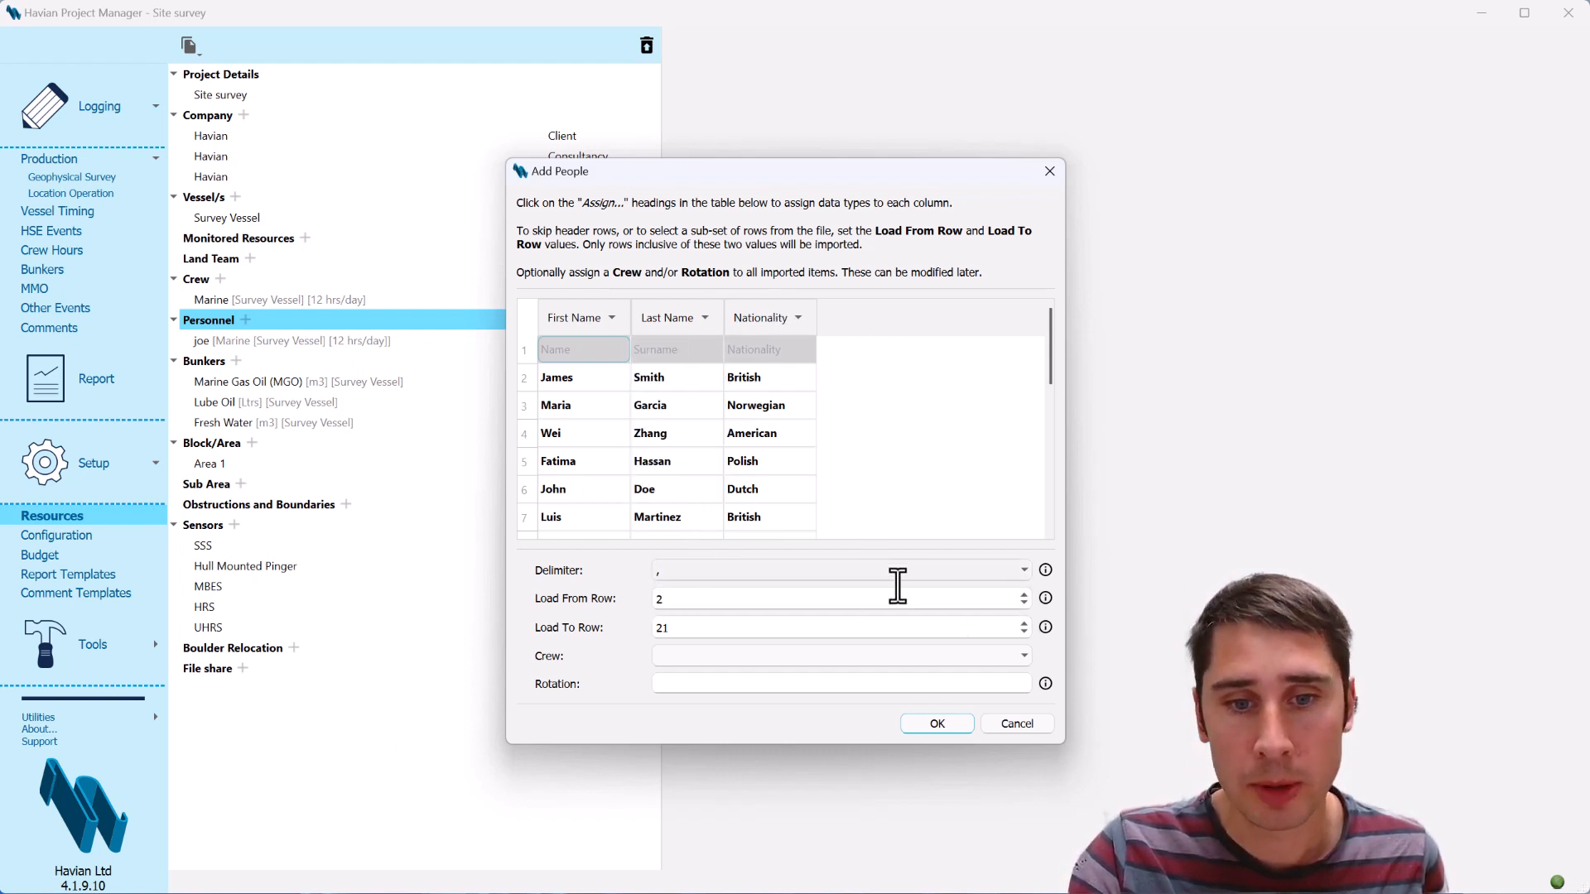
left_click(1024, 594)
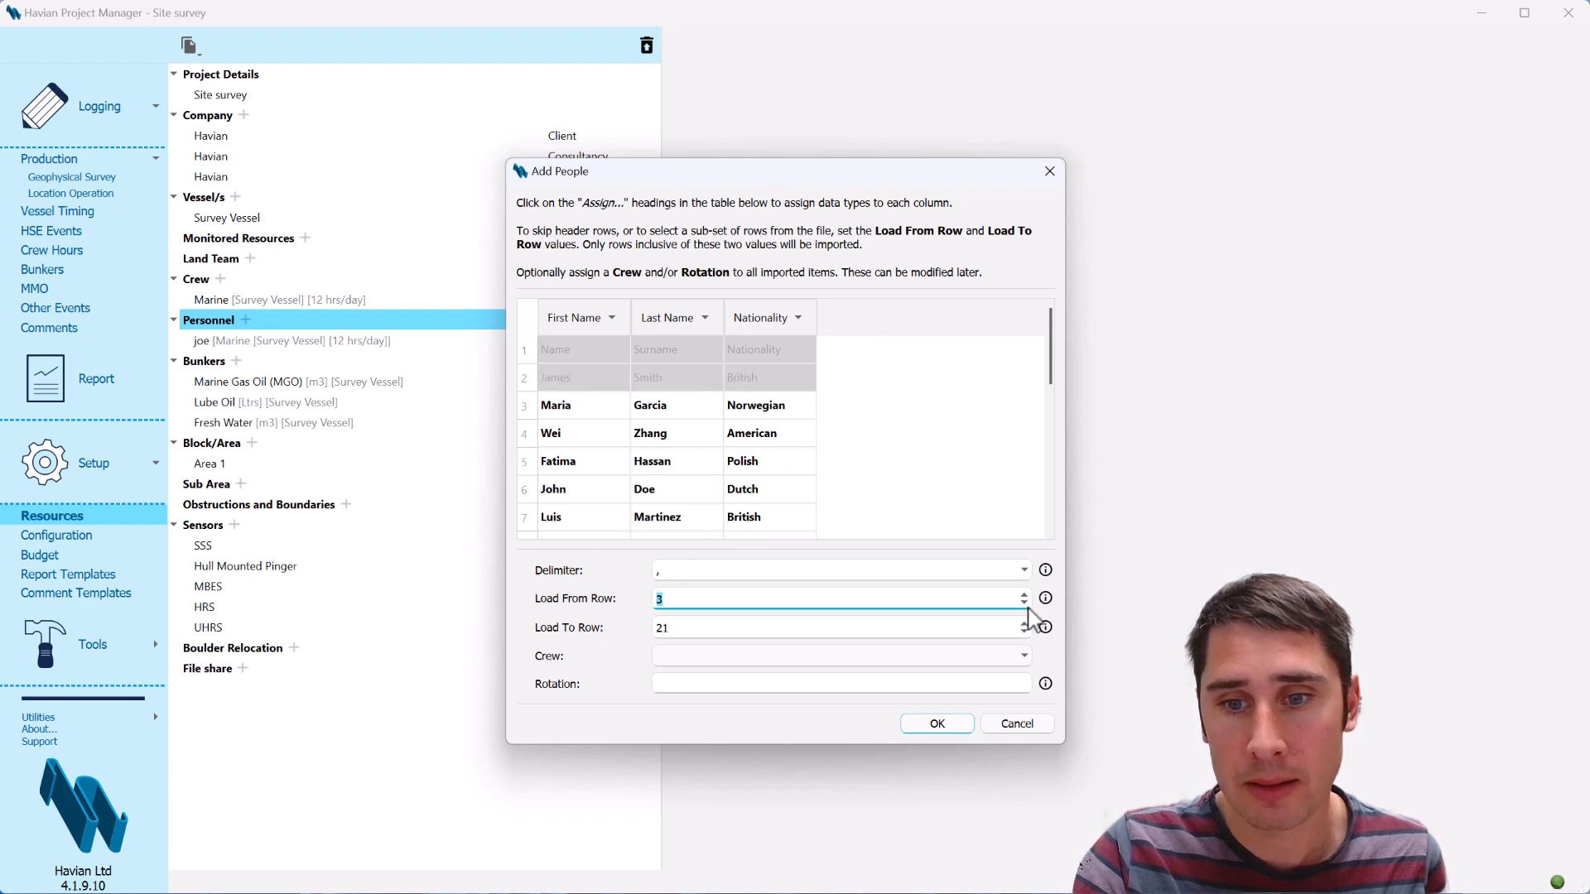
left_click(1024, 604)
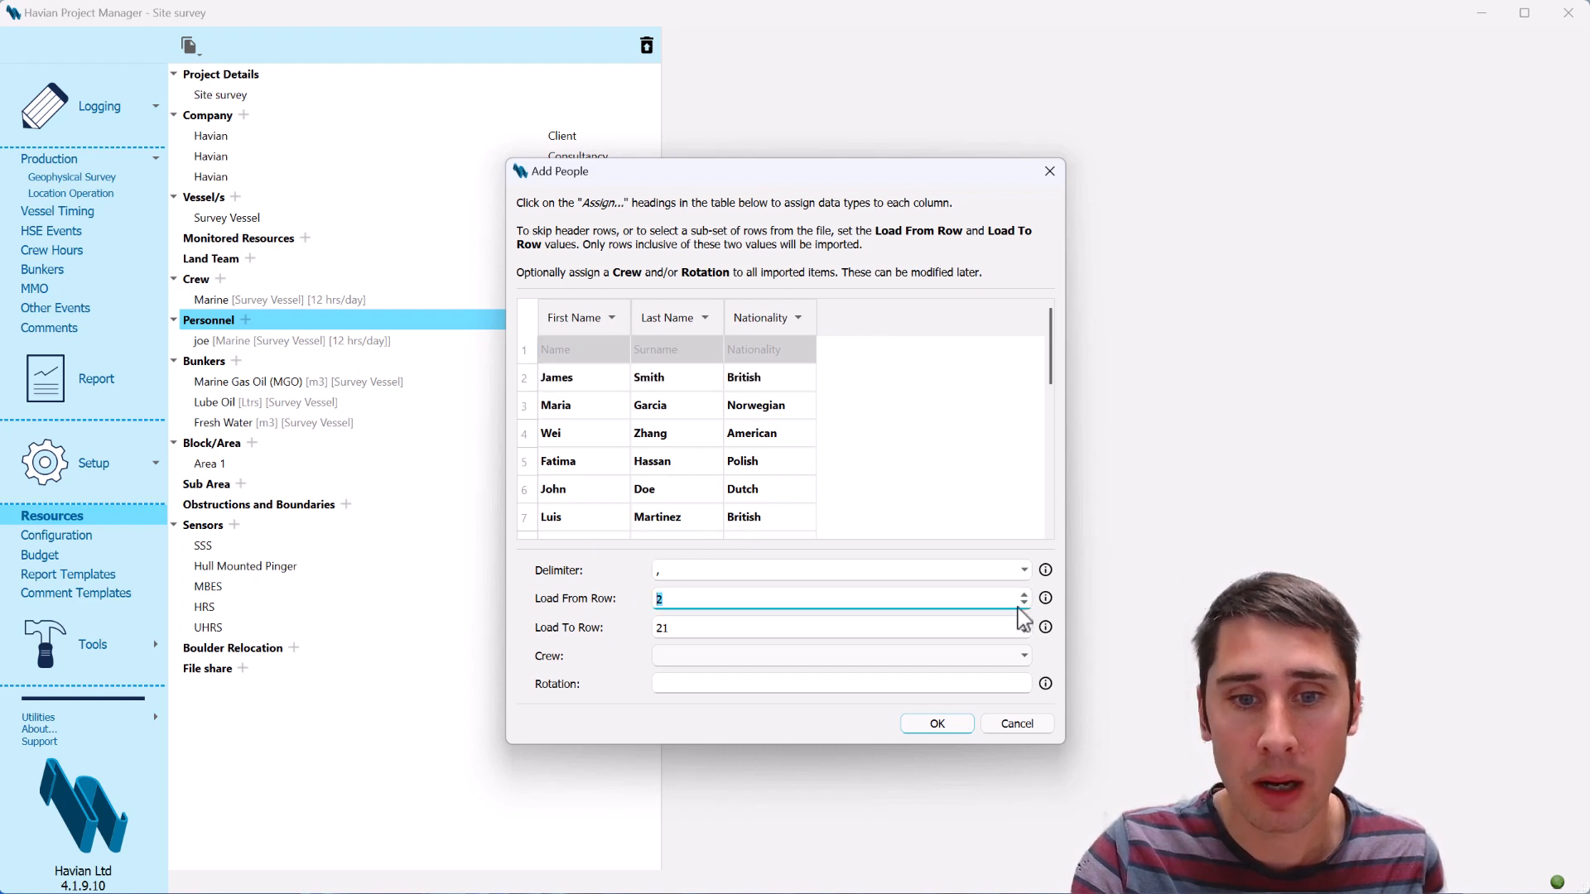
Assign the imported people to the Marine crew with rotation A and complete the import
left_click(1005, 668)
left_click(979, 687)
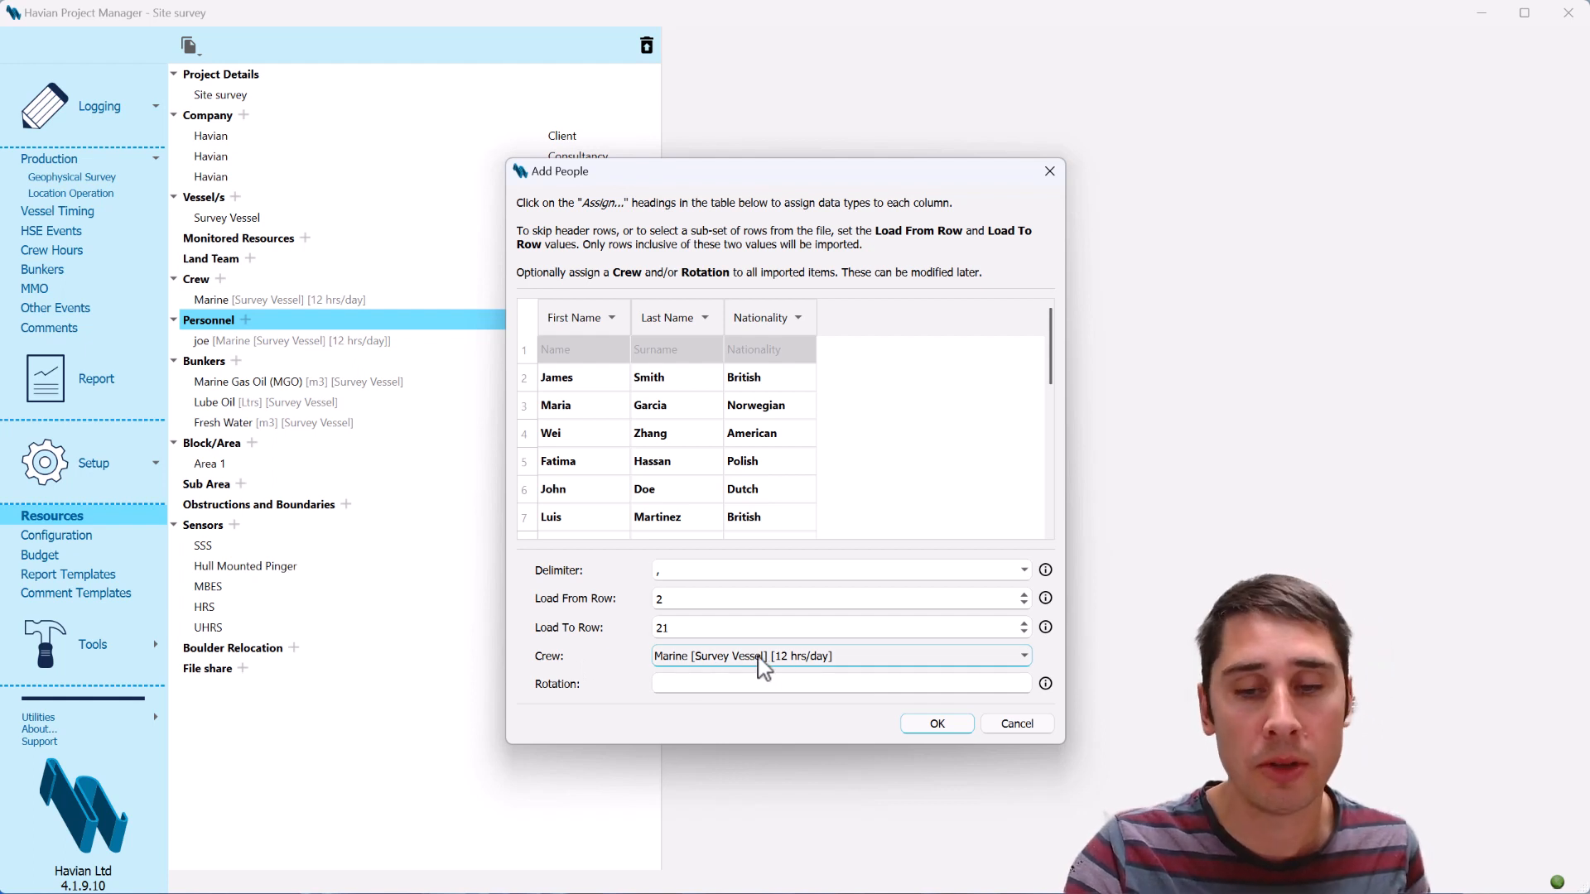
left_click(743, 682)
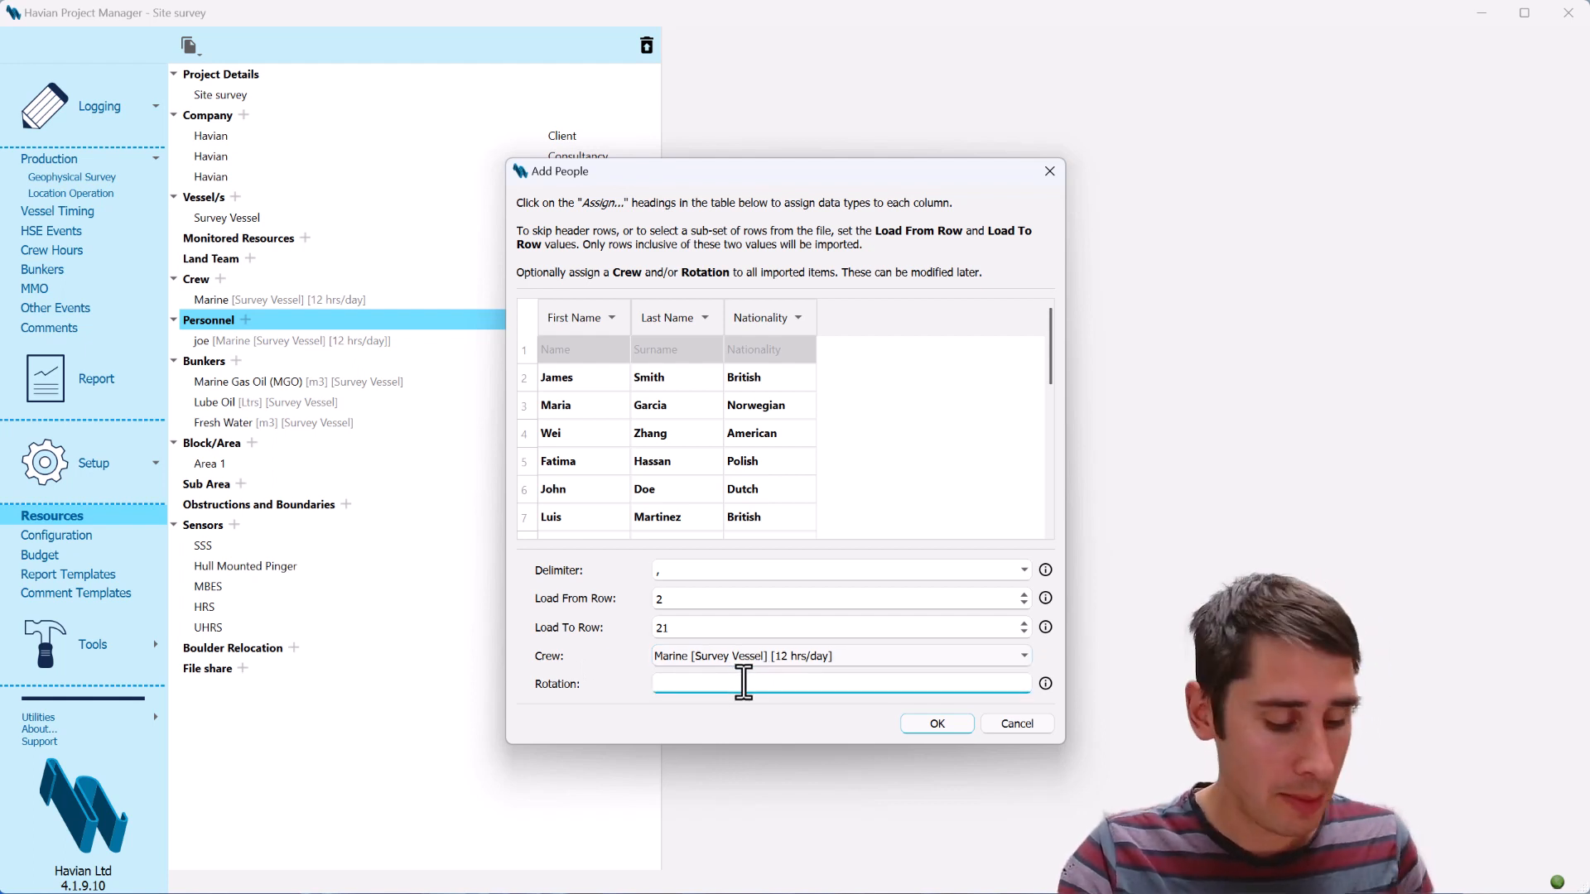
type("A")
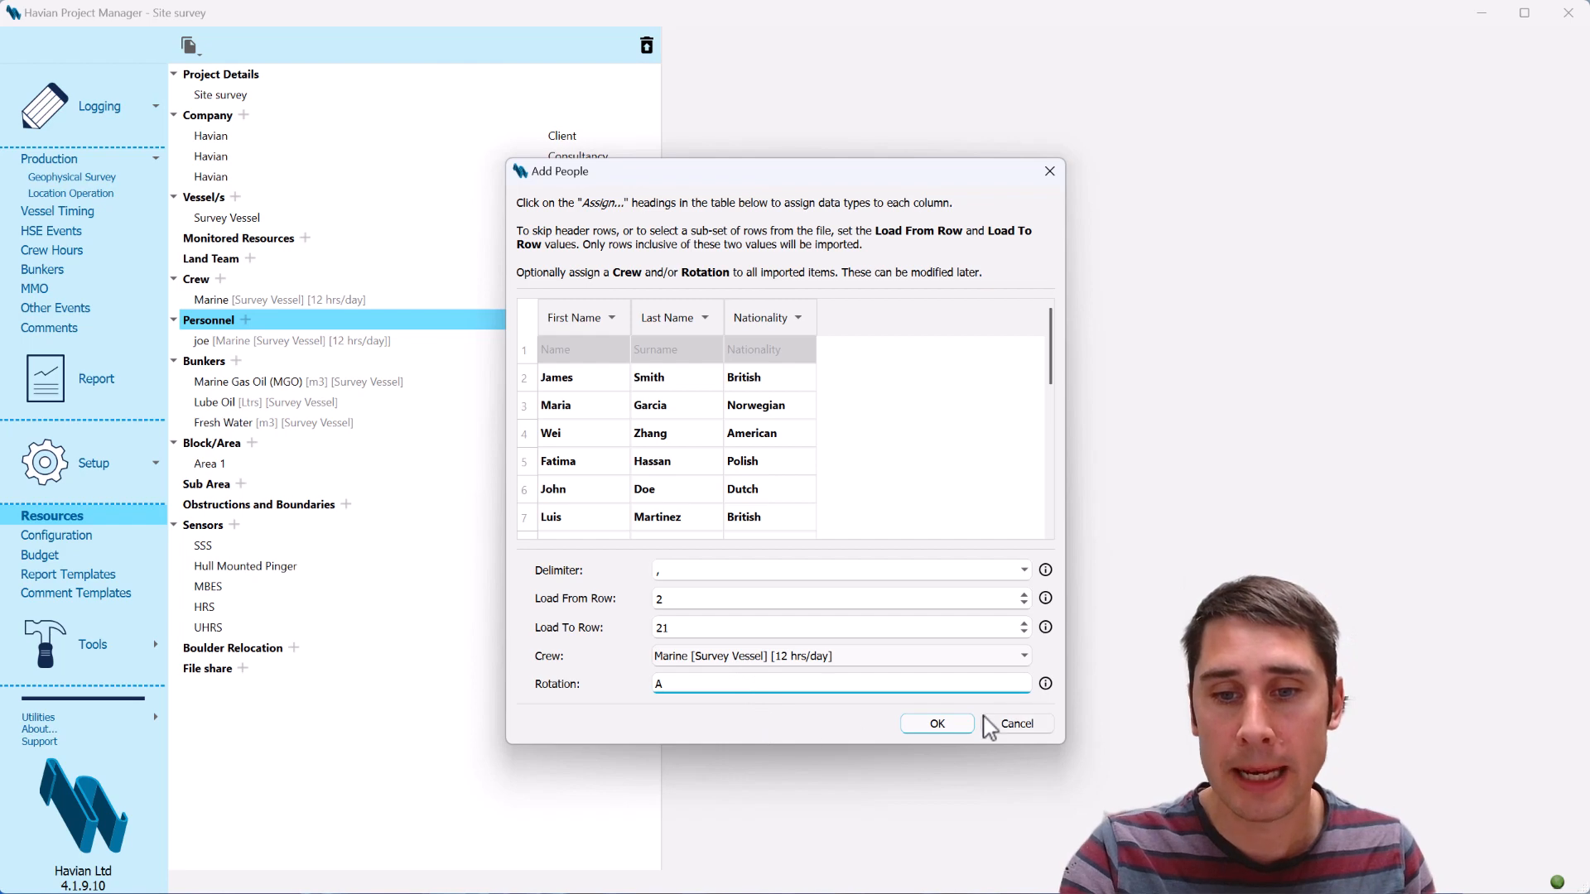
left_click(953, 725)
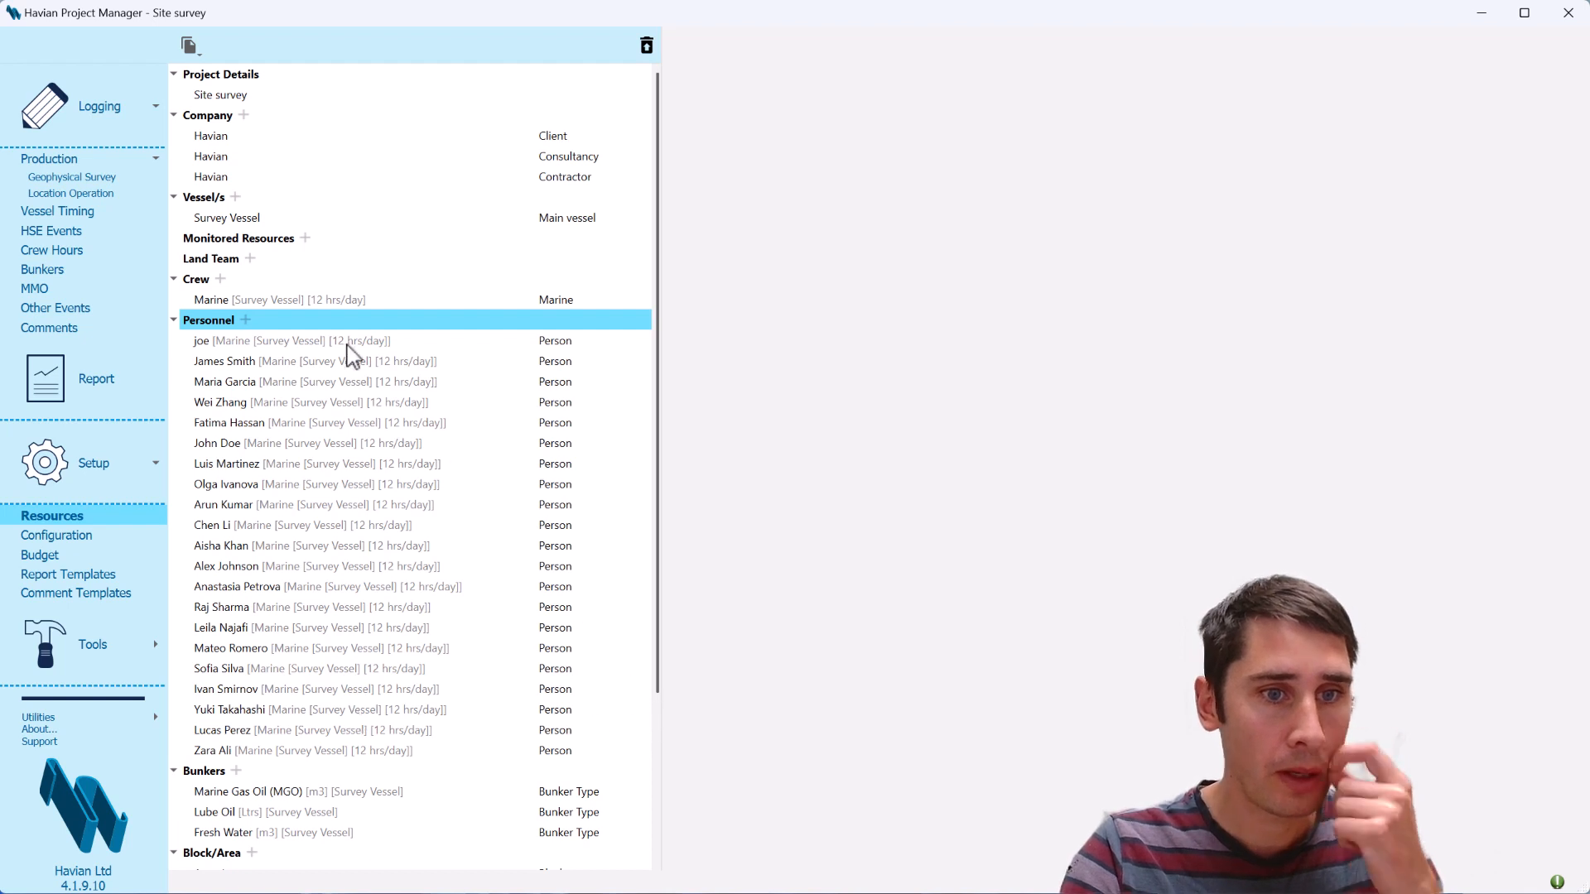
Add a Starting Crew entry to the survey vessel's crew hours for 24 April 2023
left_click(111, 250)
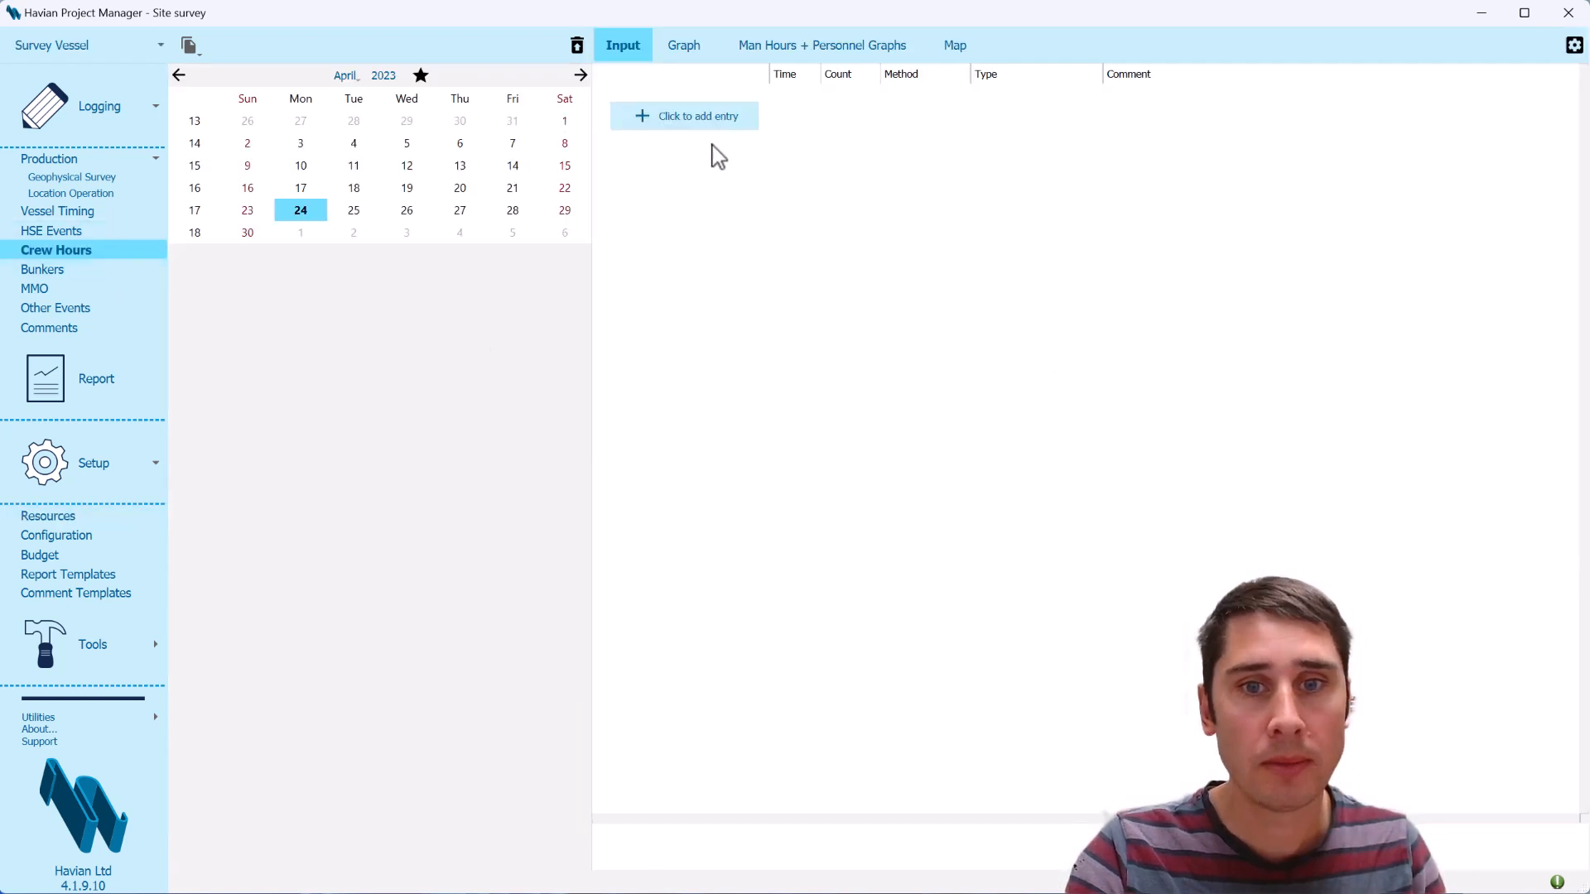
left_click(712, 119)
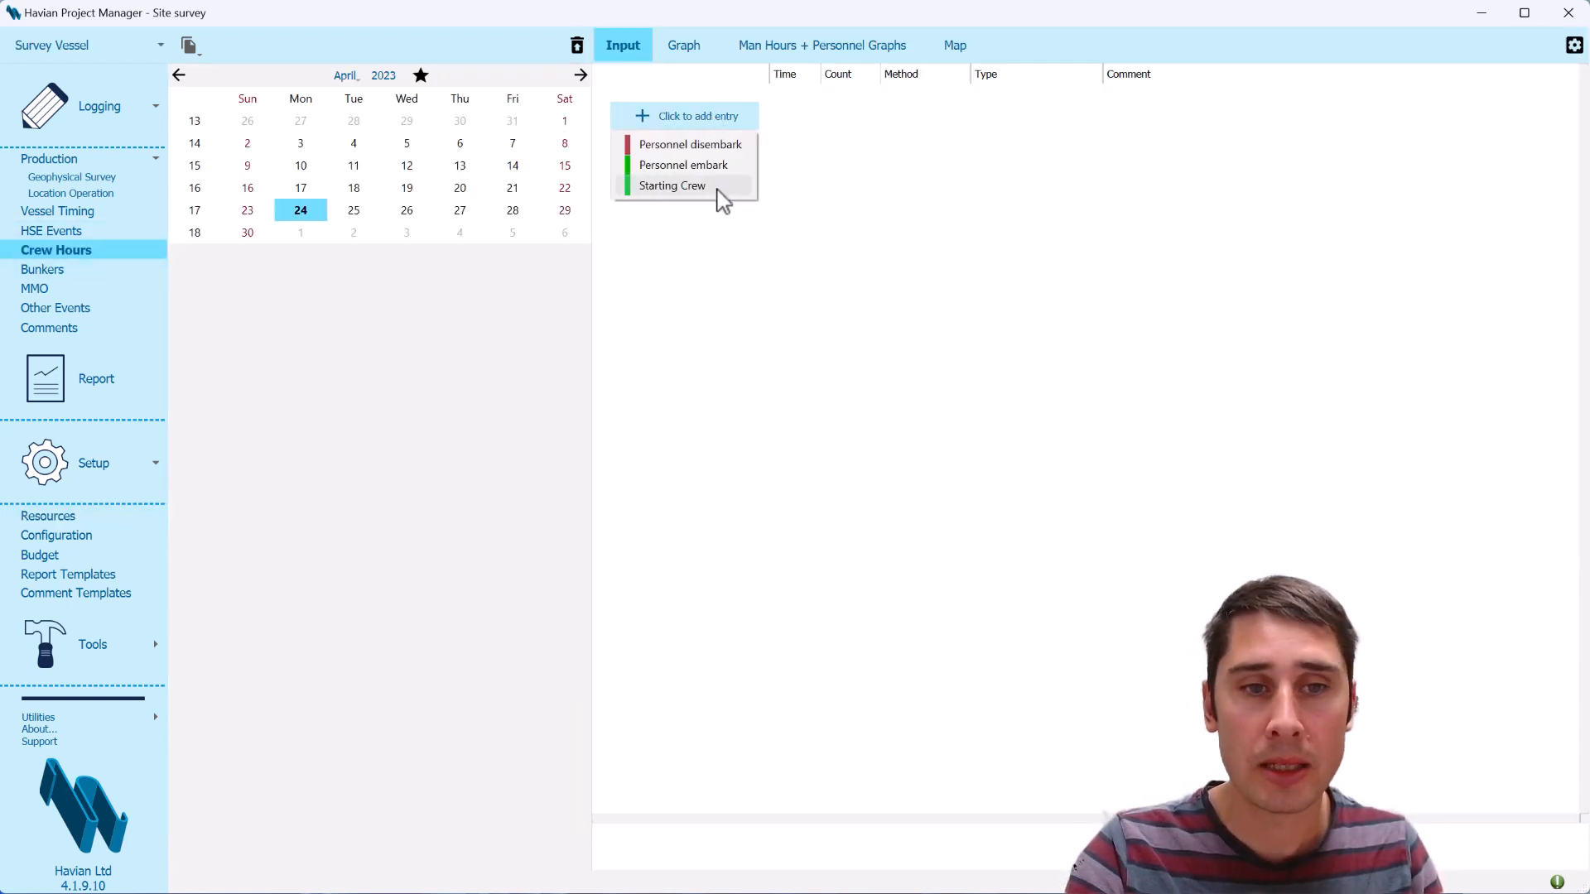
left_click(672, 186)
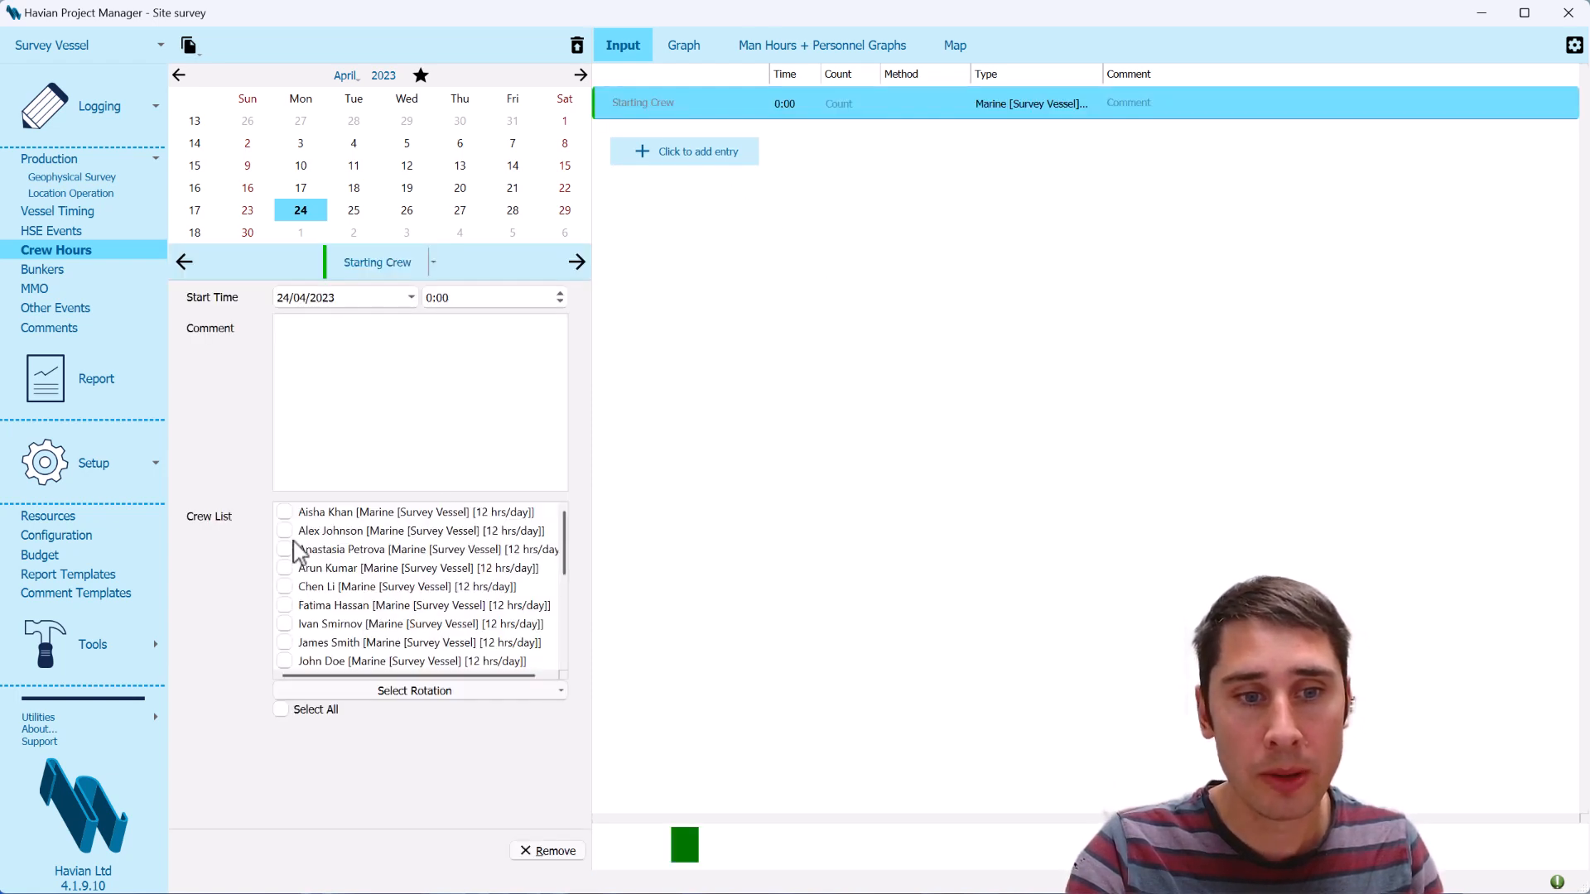
Try selecting everyone in the starting crew list, and clear the selection again
mouse_move(567, 551)
left_mouse_down()
mouse_move(560, 509)
mouse_move(558, 657)
mouse_move(575, 522)
left_mouse_up()
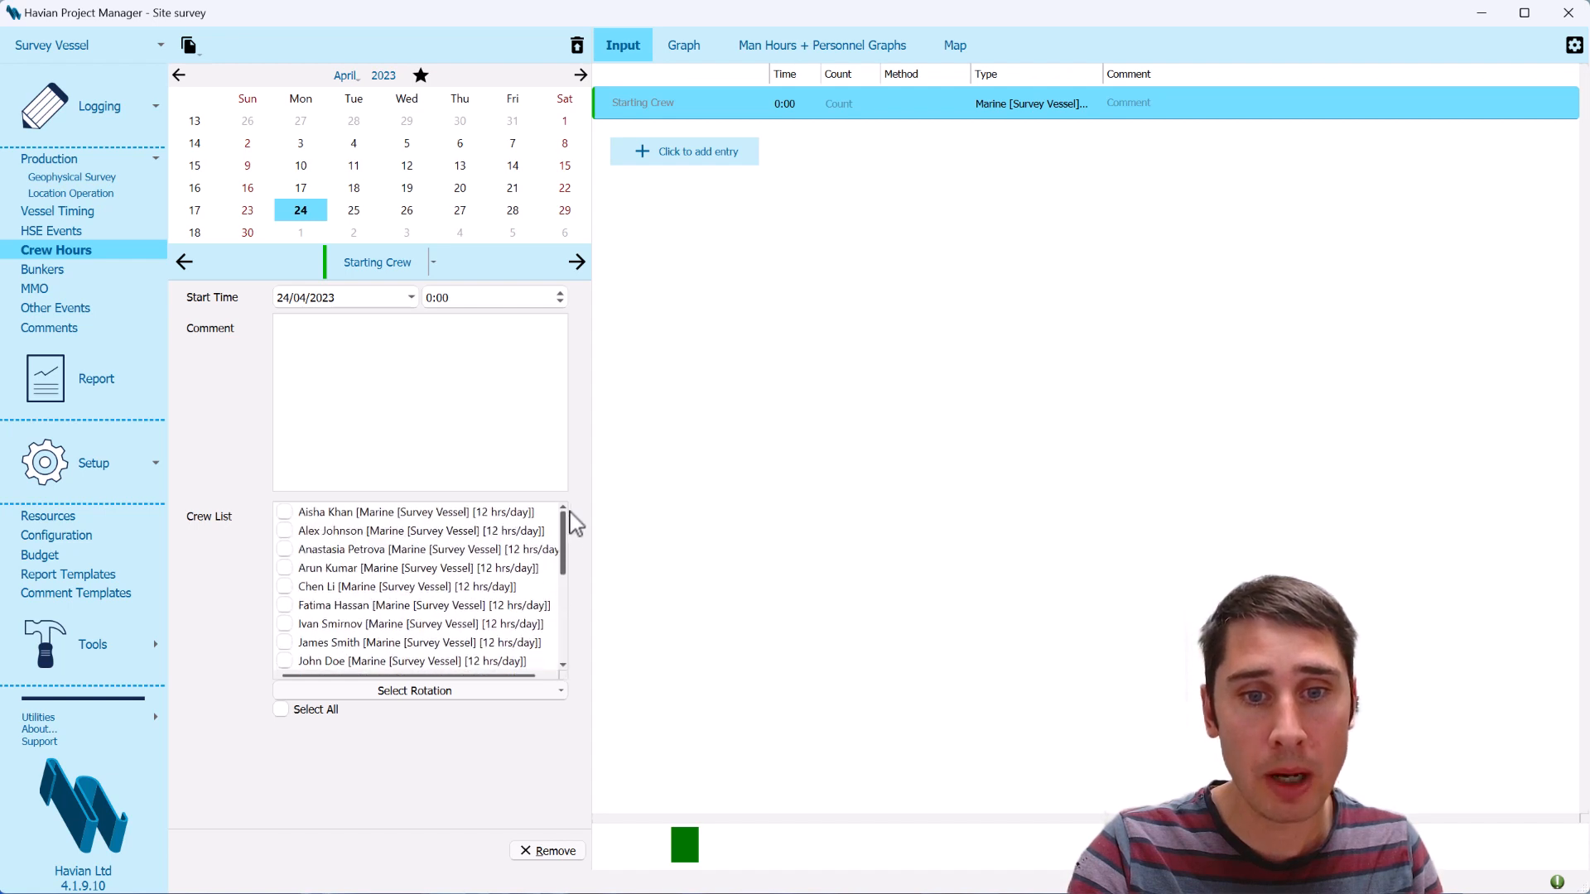
left_click(304, 712)
left_click(297, 712)
Select the rotation A crew for the Starting Crew entry and set the entry's start hour to 12
left_click(425, 695)
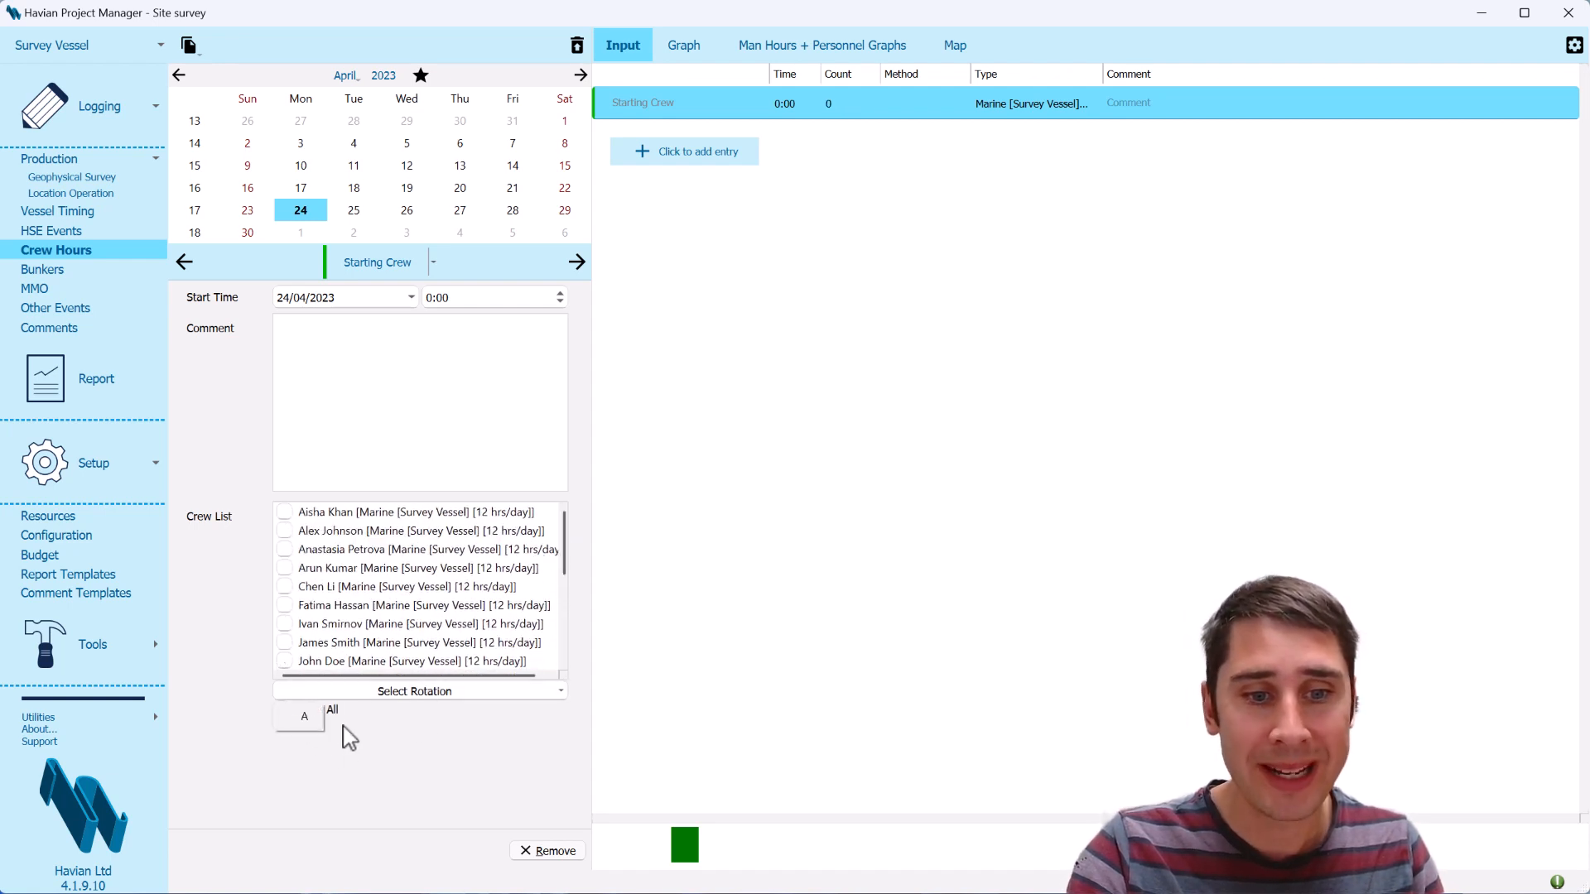
left_click(304, 717)
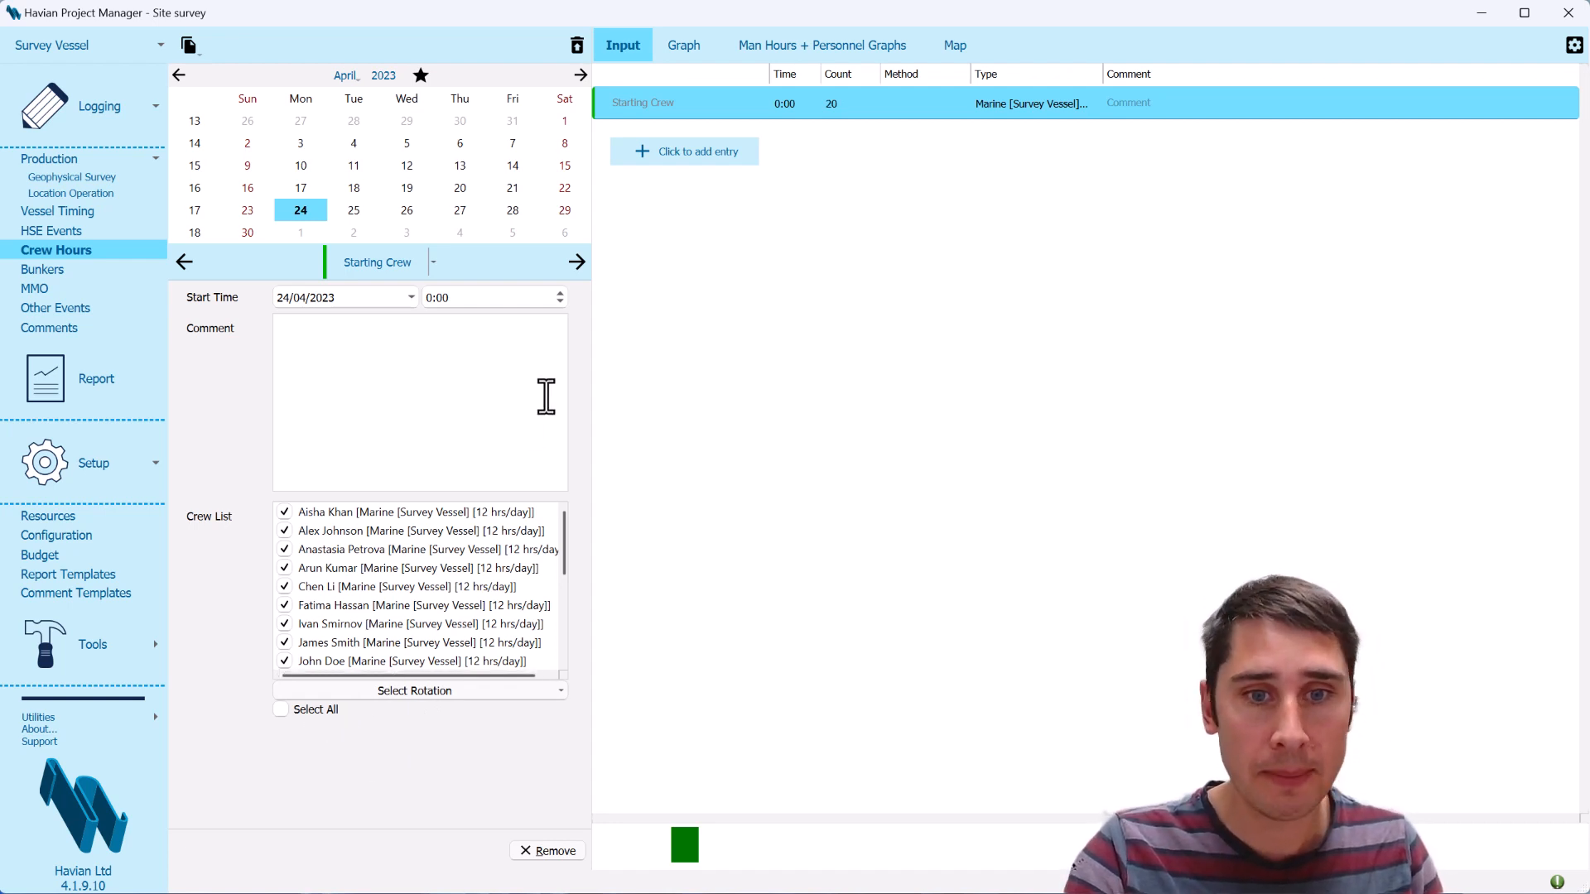
left_click(831, 108)
left_click(786, 108)
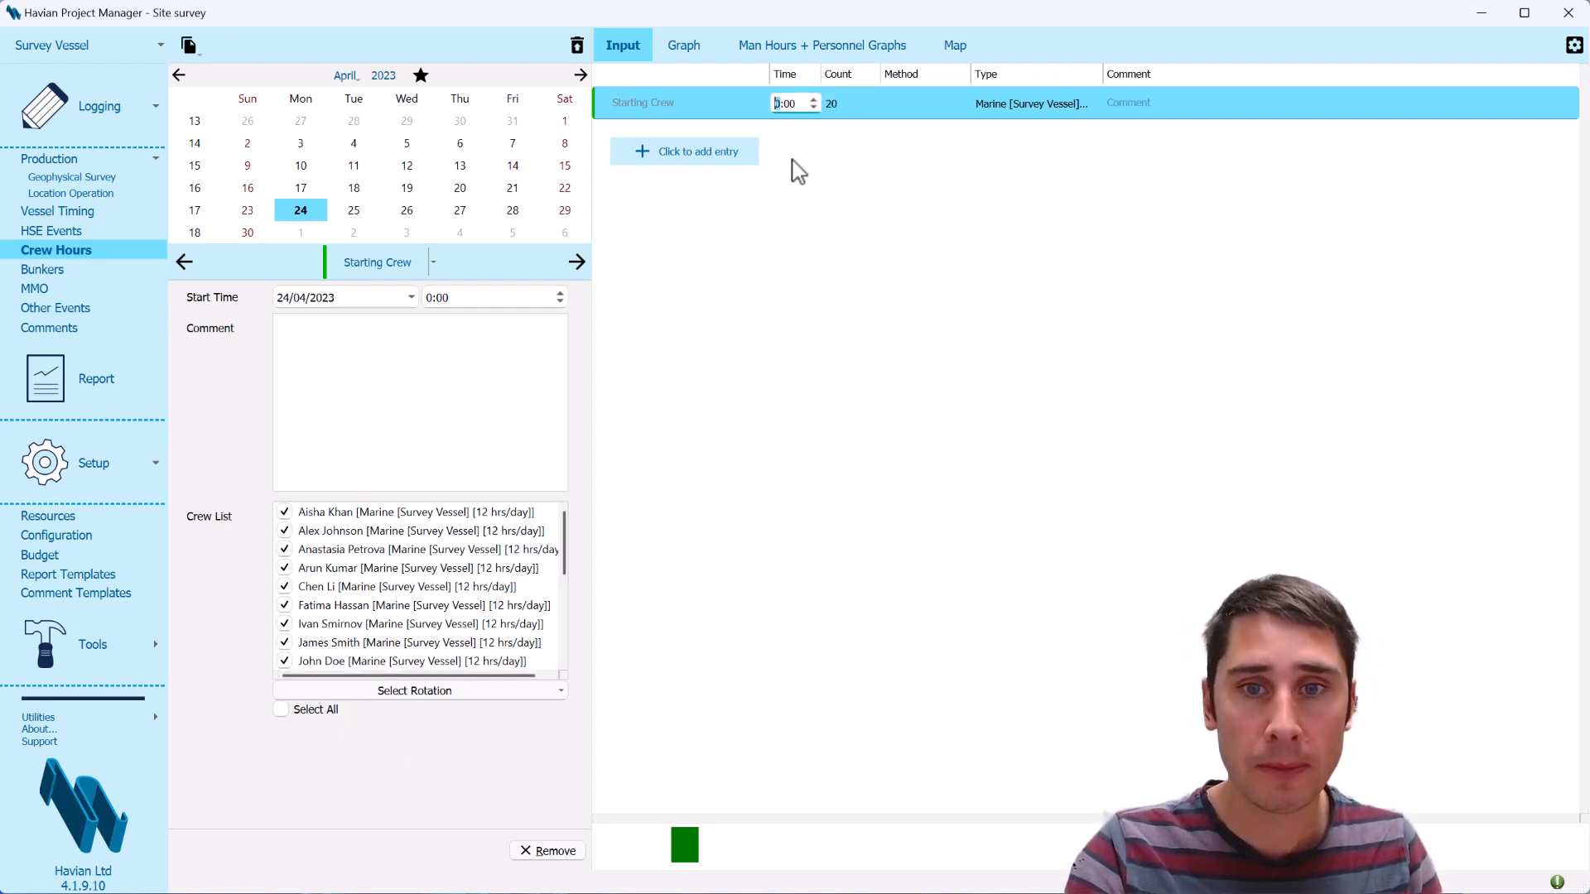
type("12")
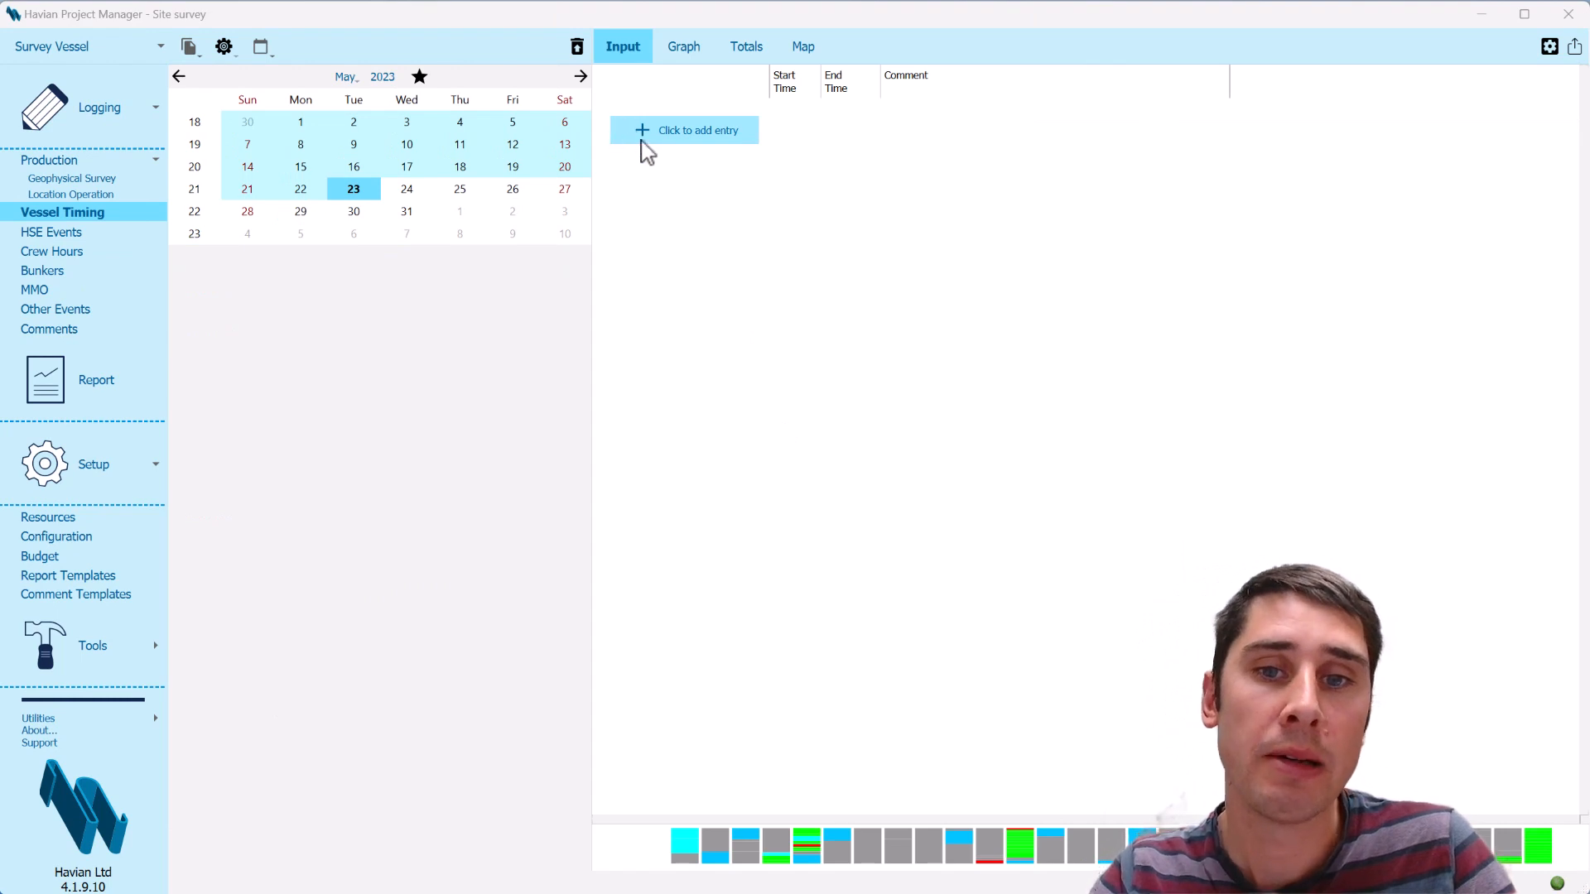
Generate vessel timing entries for 23 May 2023 from all of that day's production
left_click(717, 139)
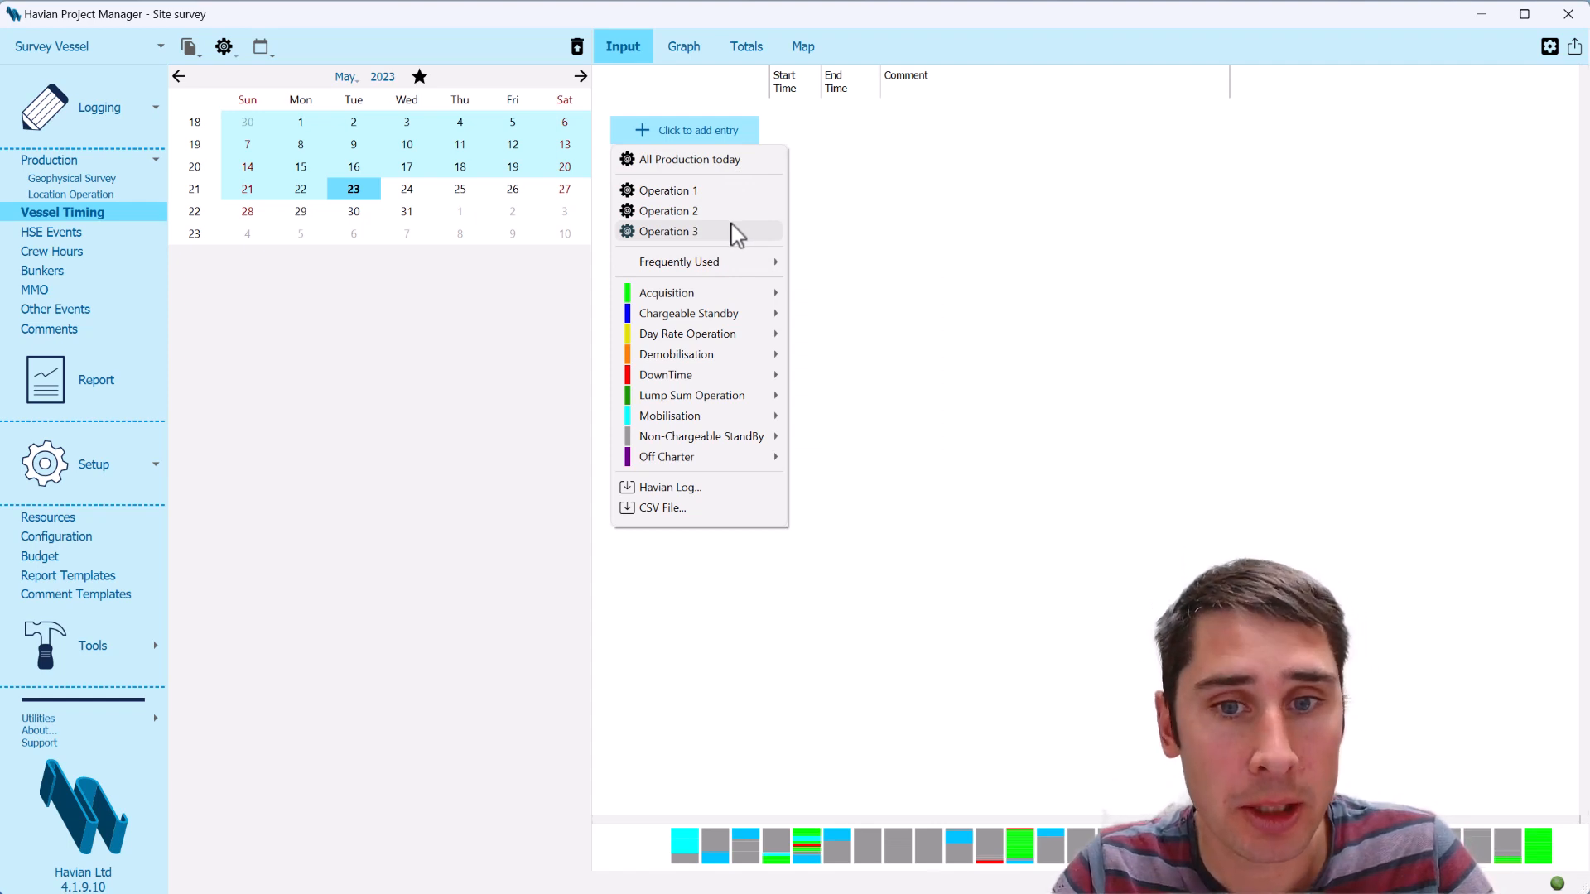
left_click(748, 176)
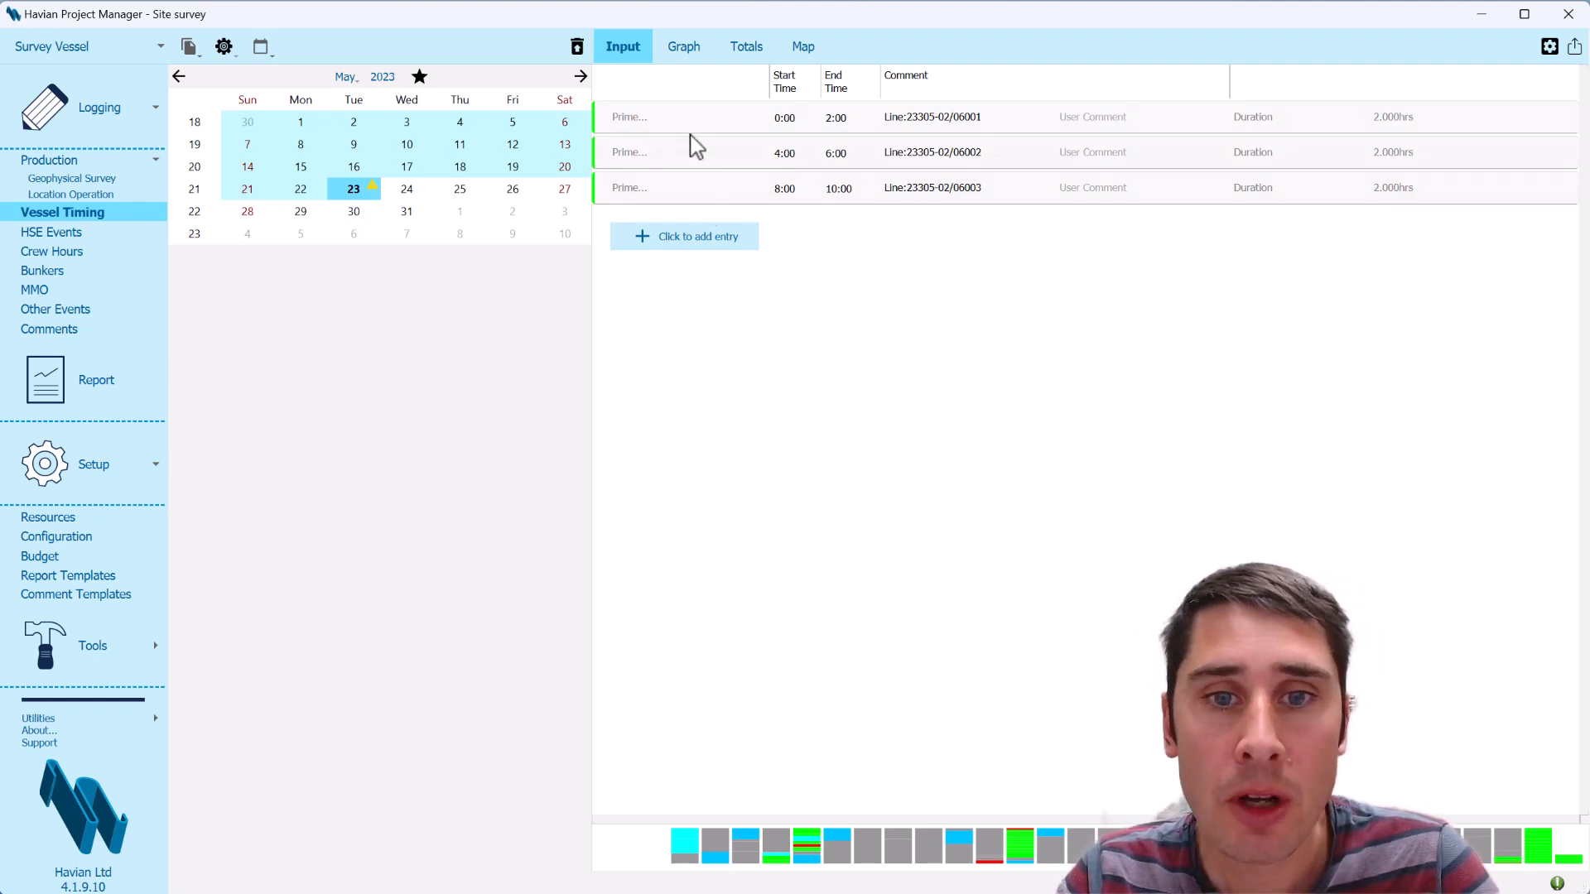
Change the 0:00 Prime entry to the Lump Sum Operation survey category UXO and accept it as the generator's default
left_click(668, 124)
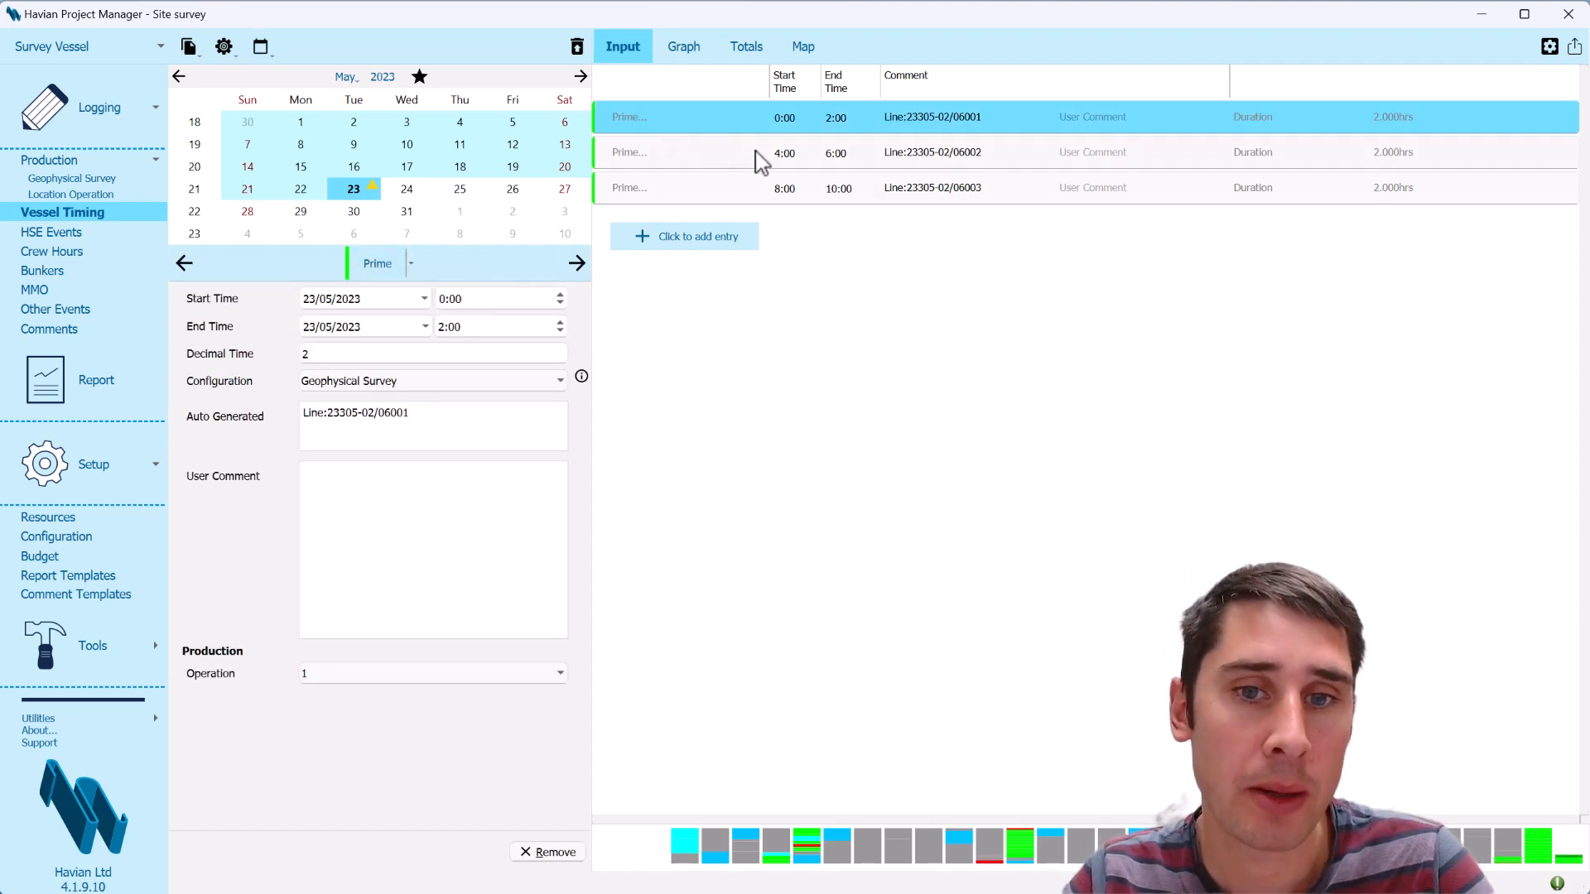
left_click(417, 272)
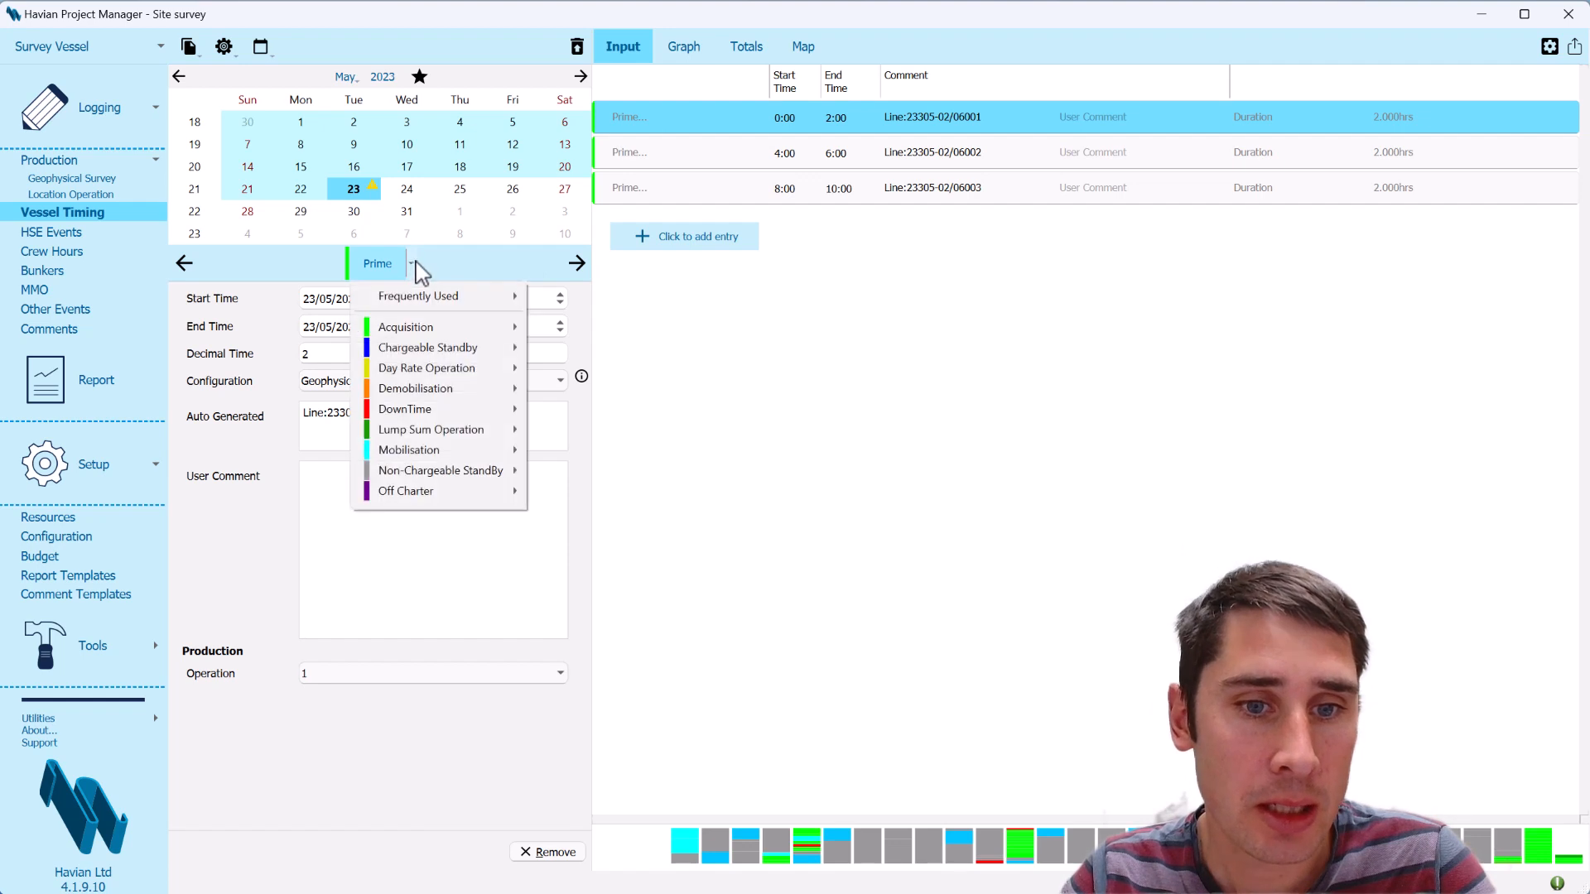
mouse_move(508, 441)
mouse_move(568, 430)
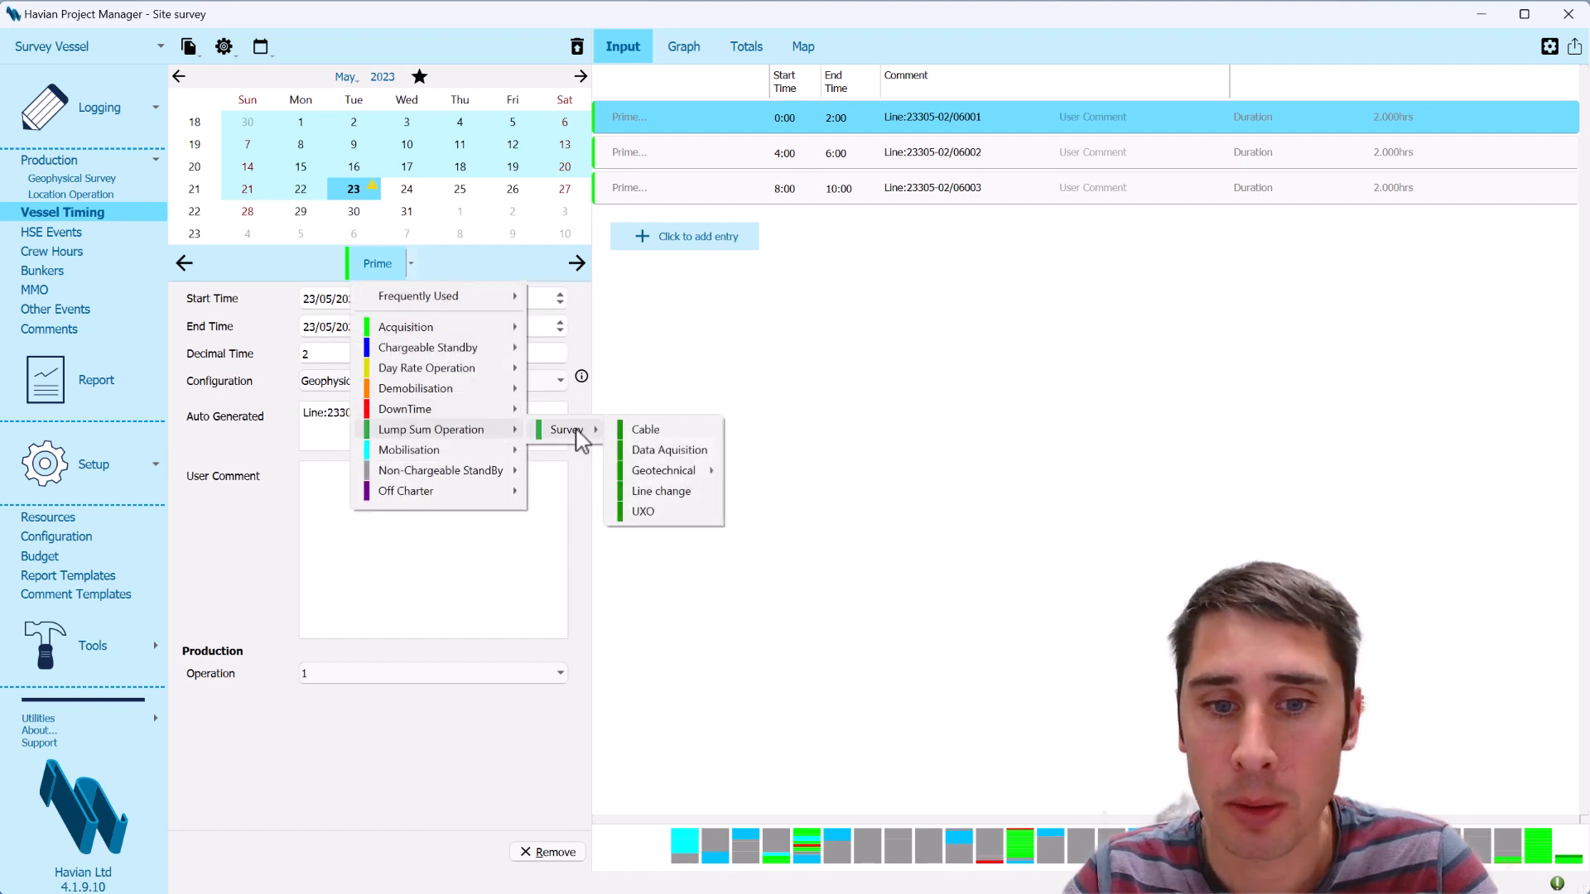
left_click(679, 519)
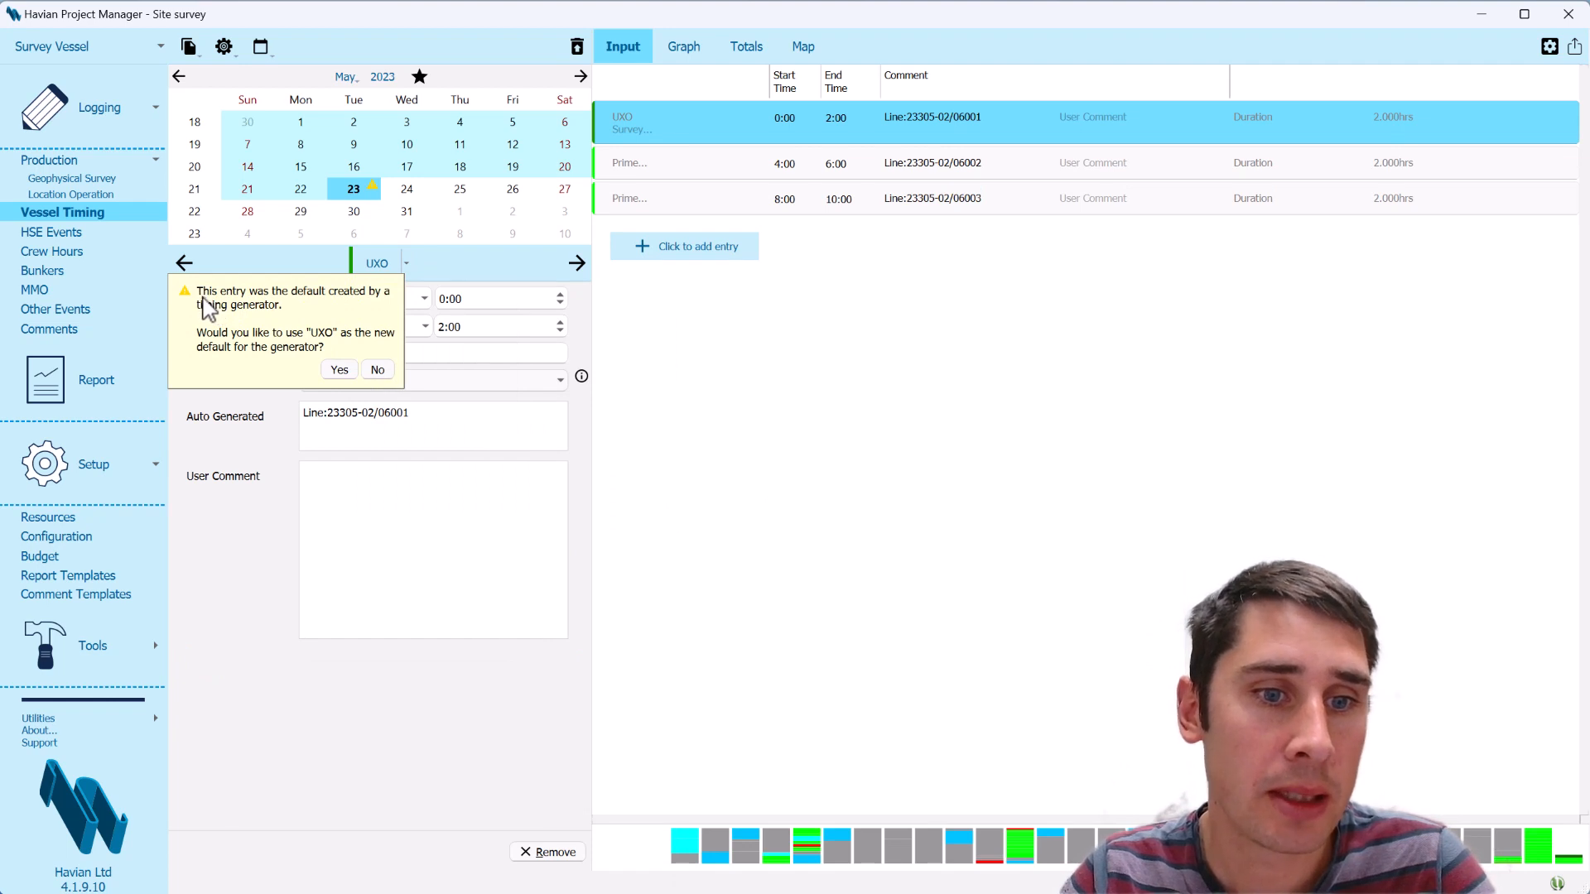
left_click(340, 370)
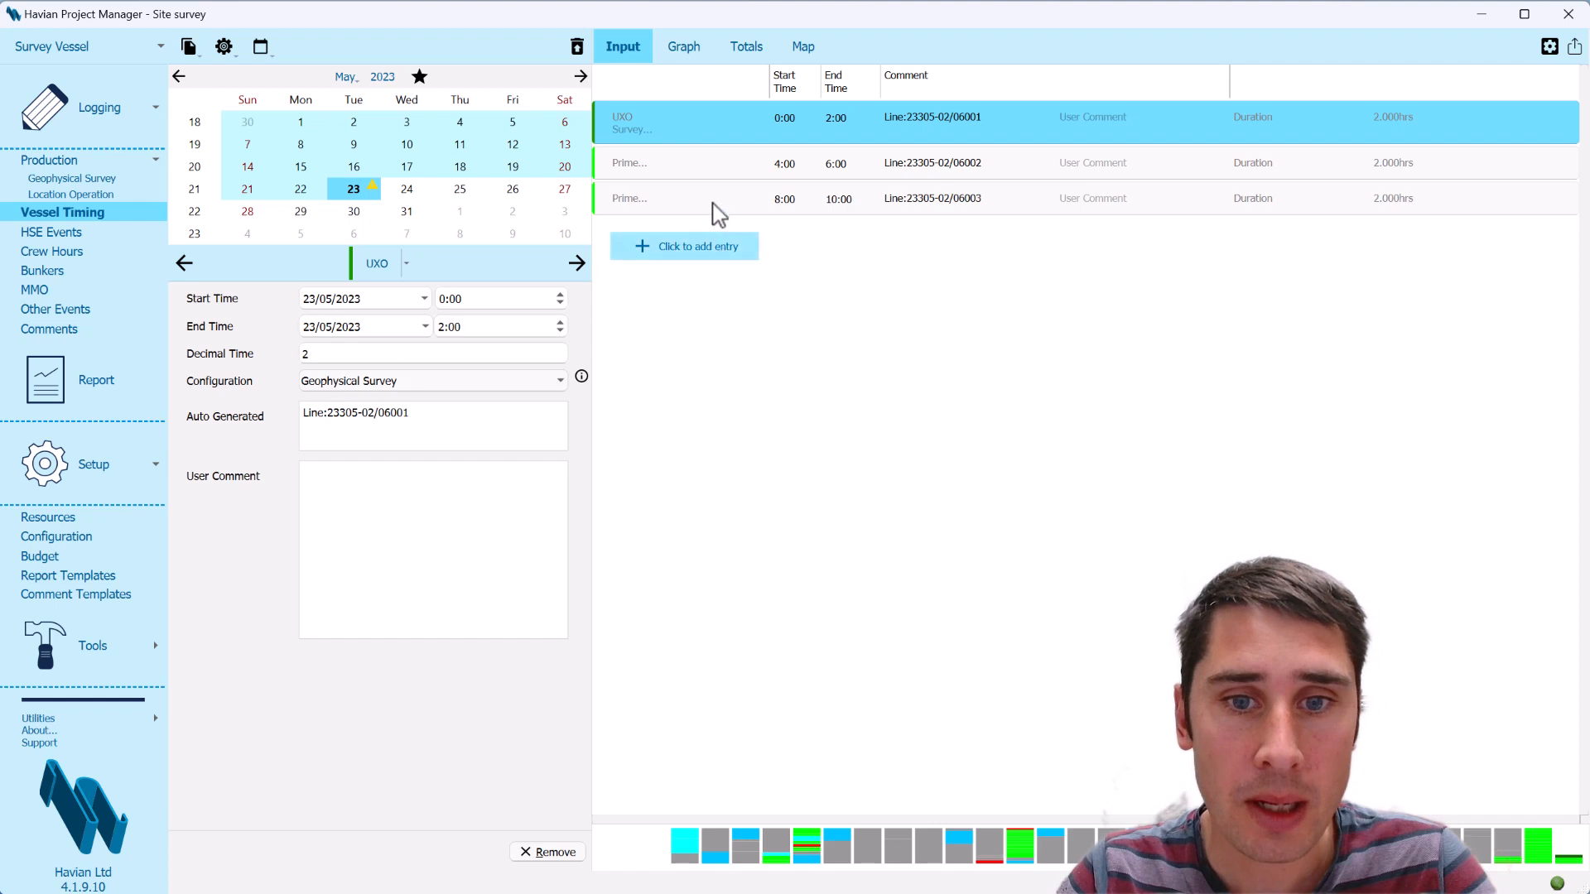
Regenerate all of the day's production entries with the UXO default, removing the existing ones and preserving user comments
left_click(719, 245)
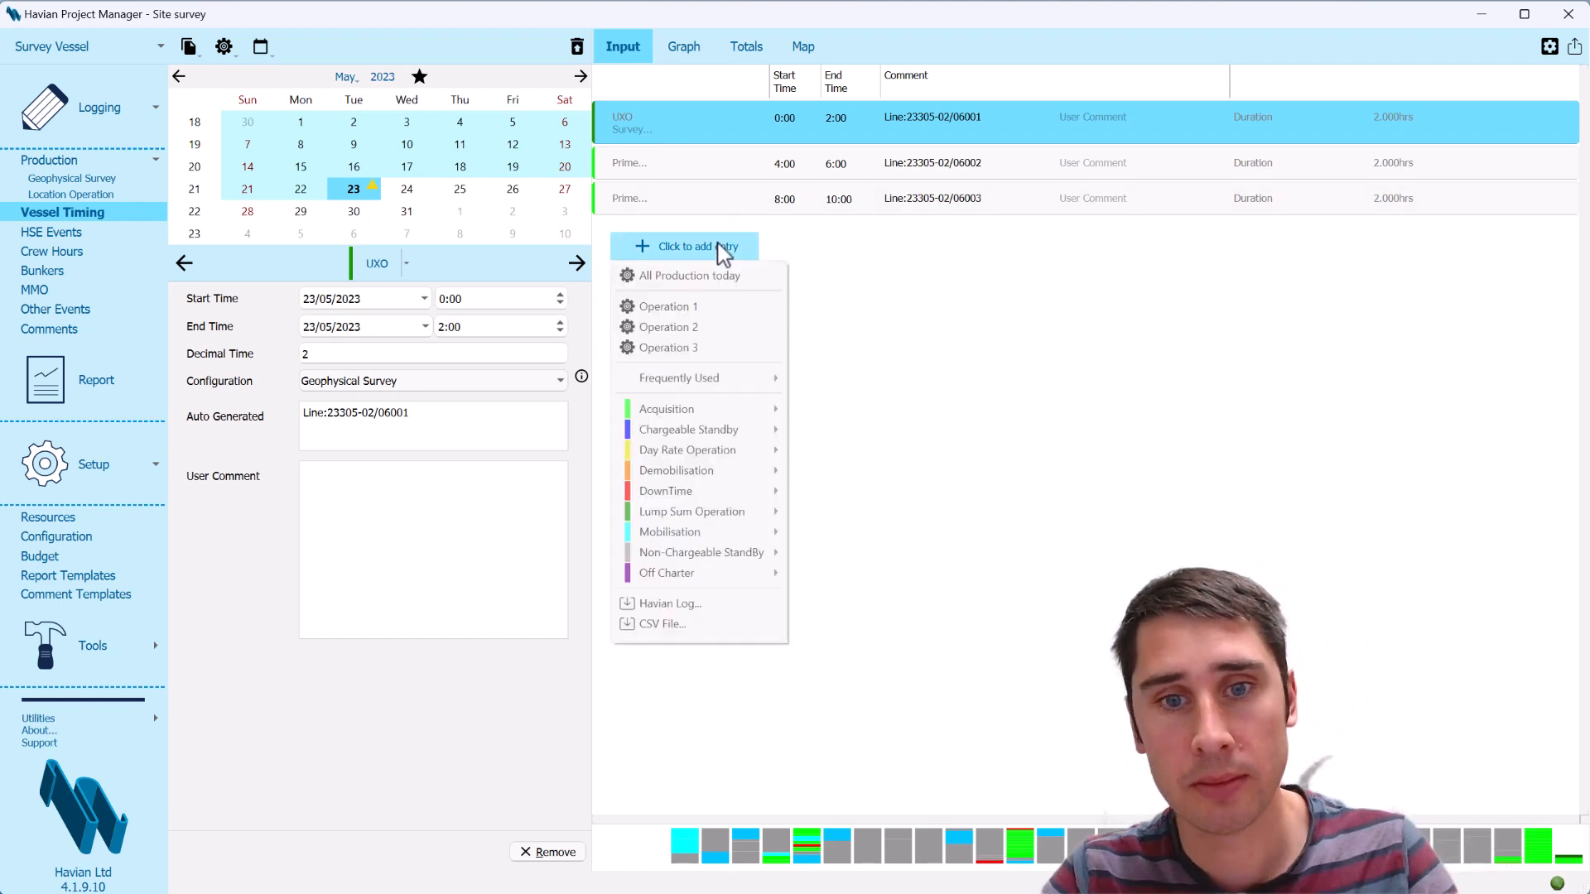
left_click(718, 278)
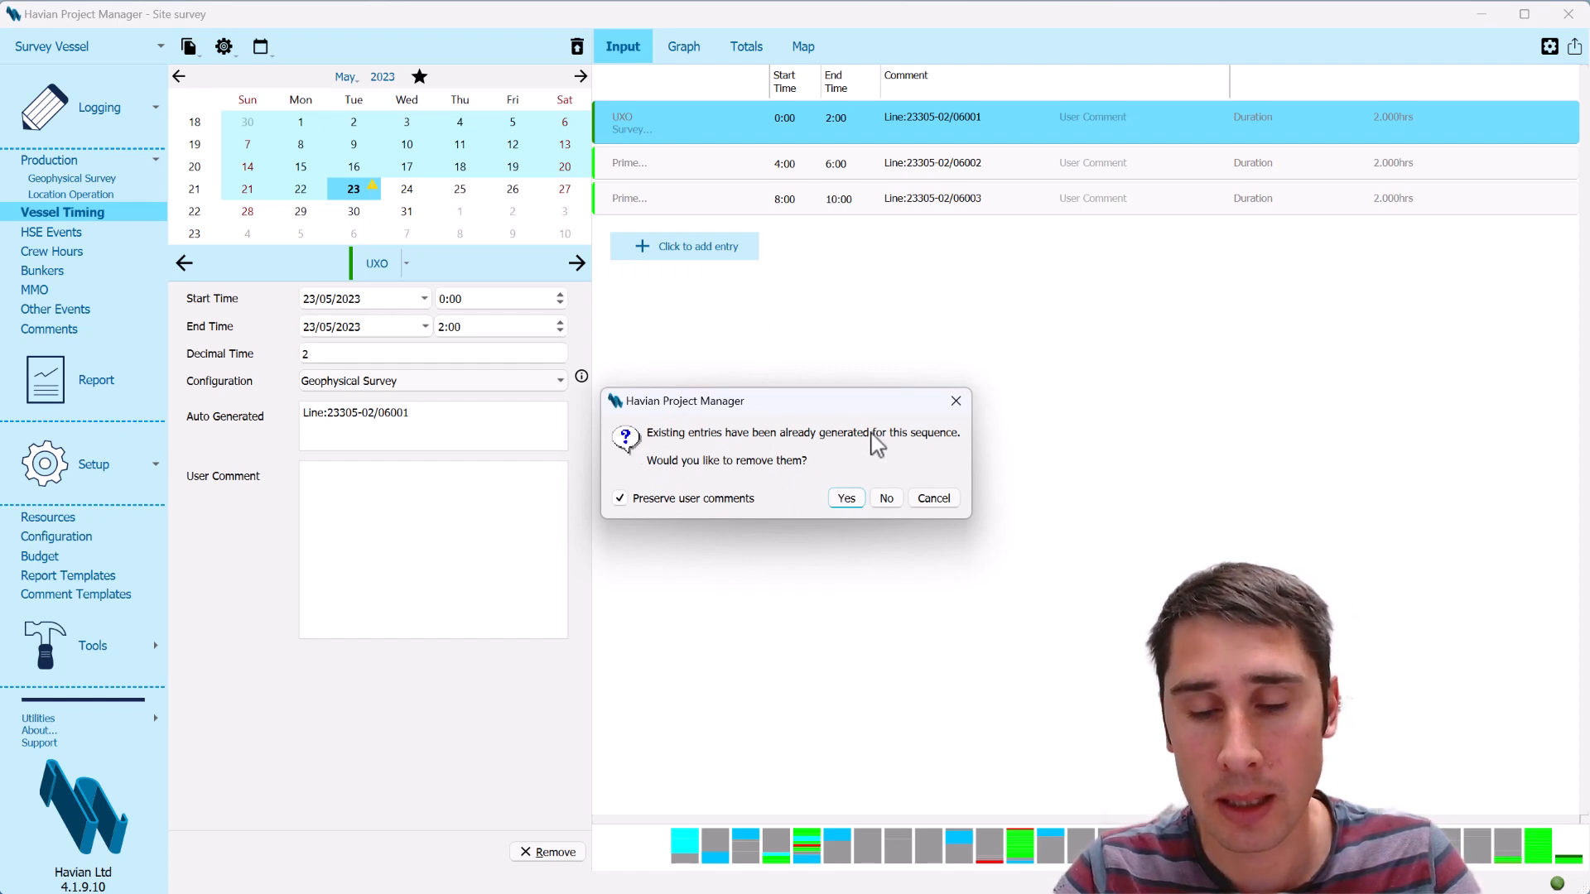
left_click(846, 498)
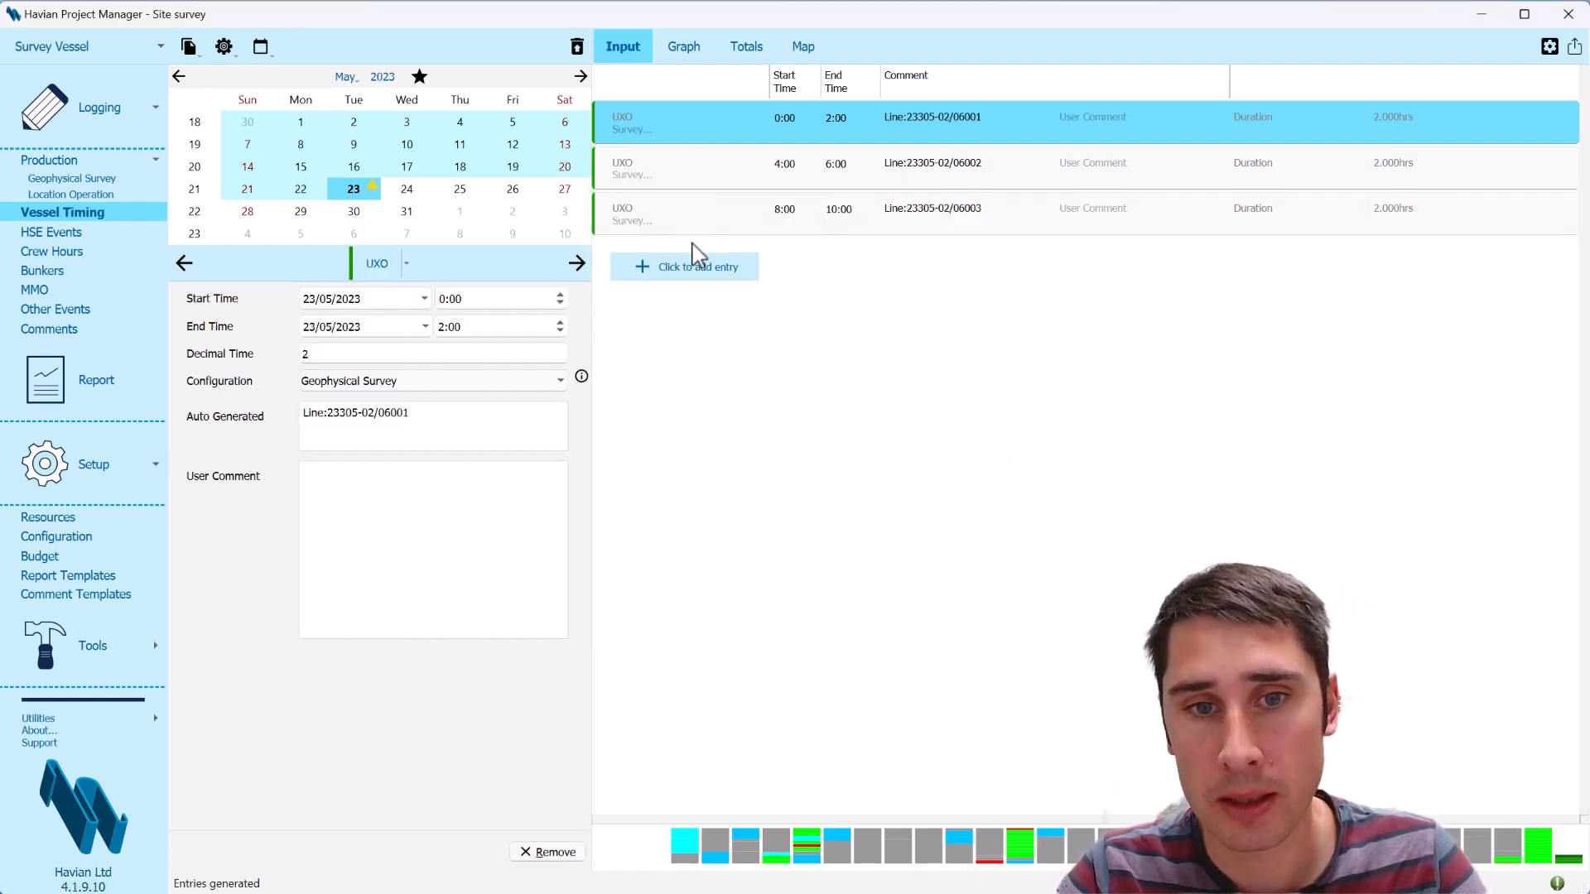
Restore Prime acquisition as the generator's default through the 0:00 entry and regenerate the day's production, replacing the existing entries
left_click(408, 265)
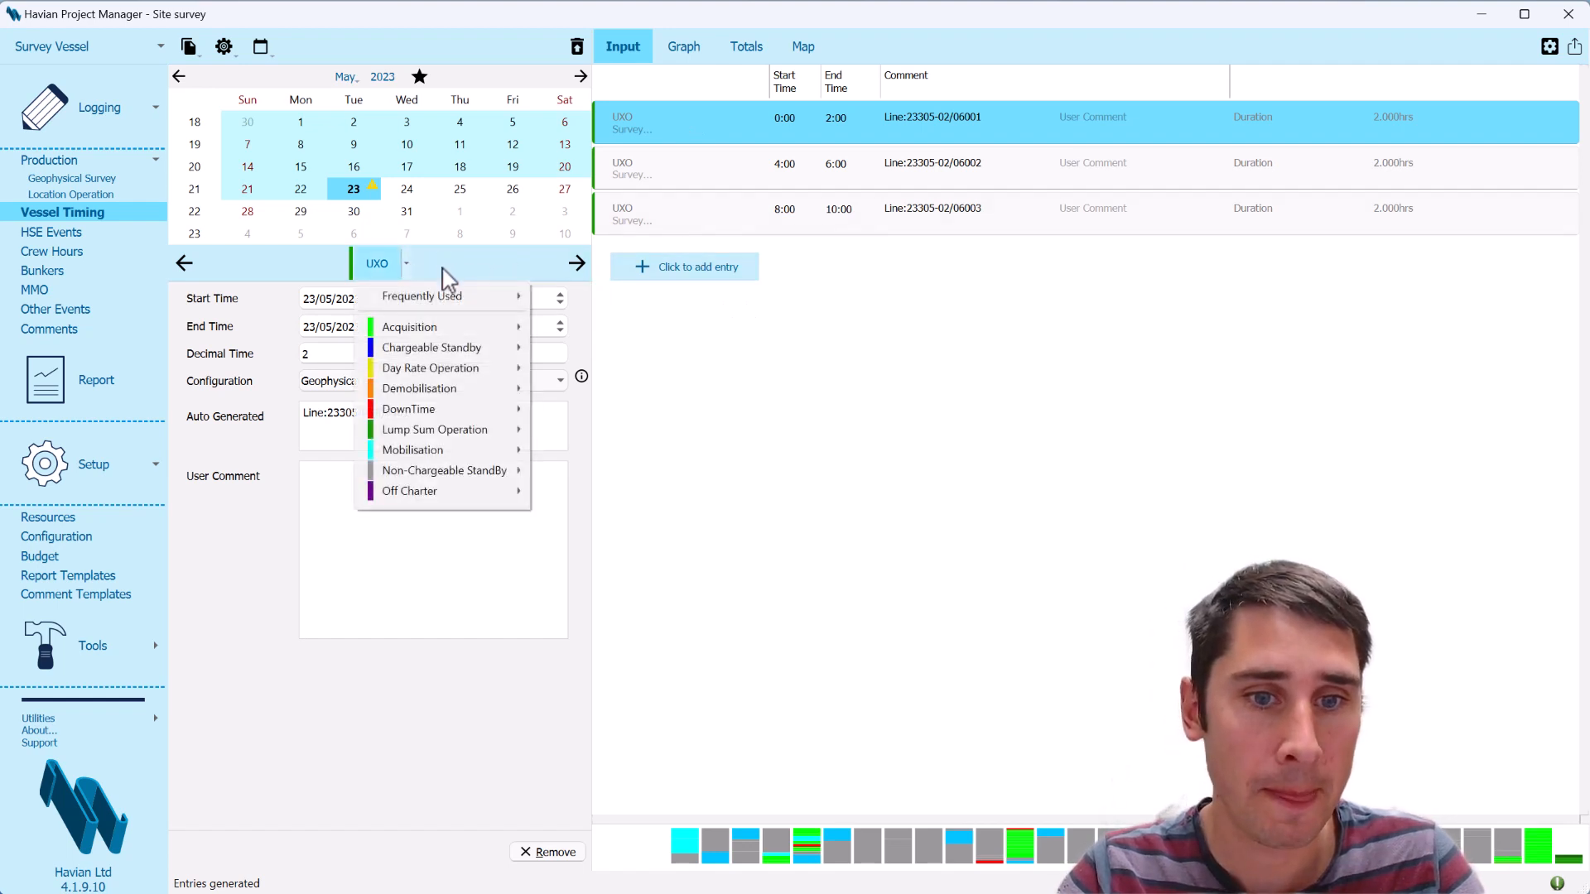
mouse_move(434, 327)
left_click(601, 390)
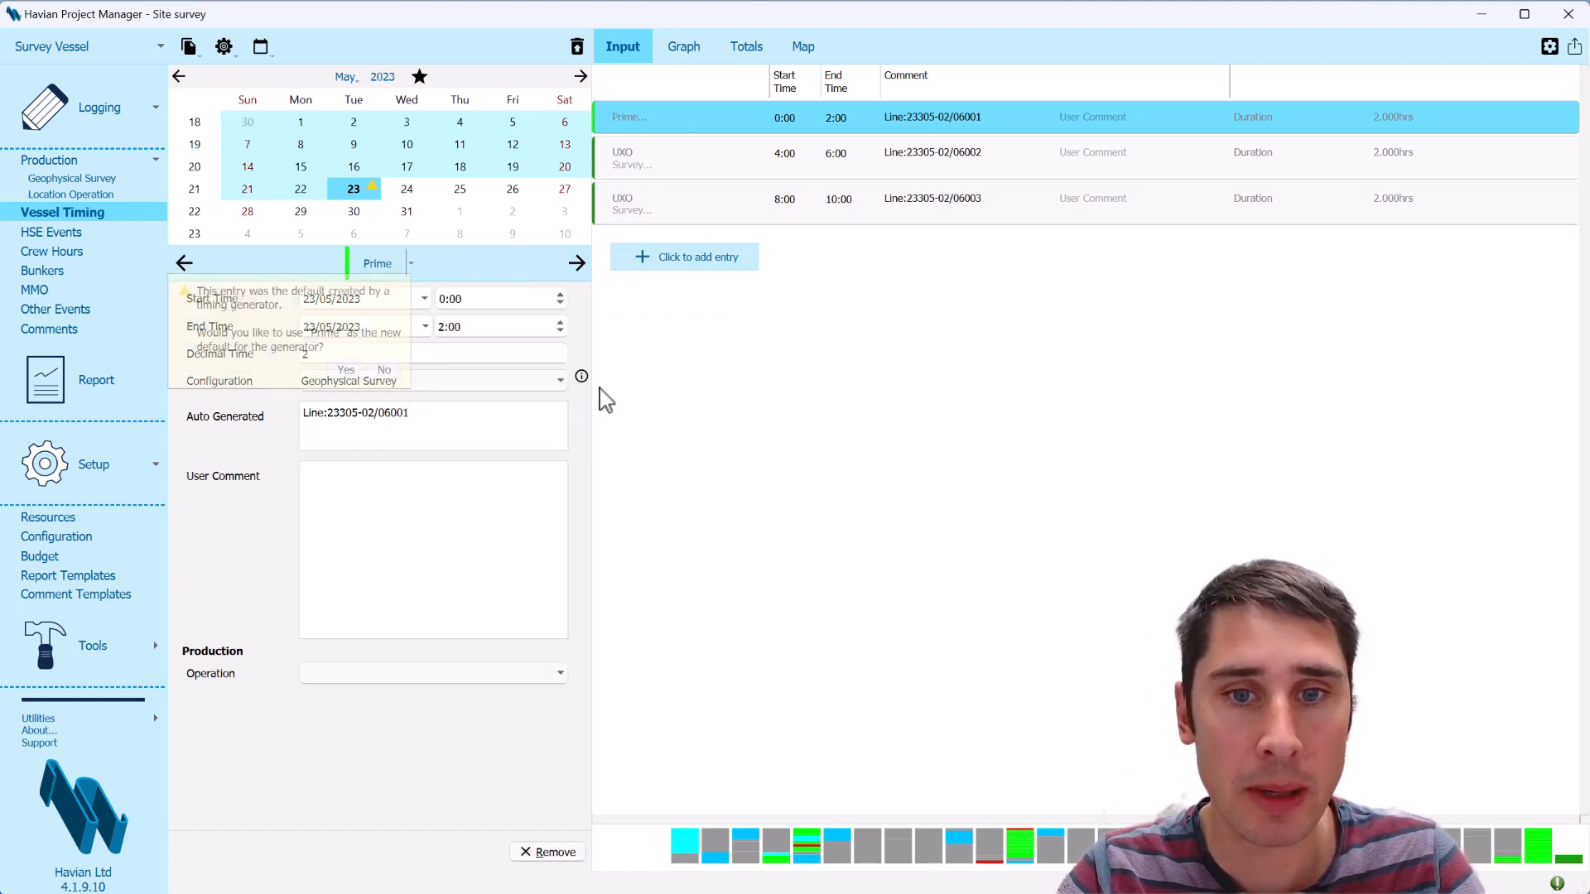
left_click(346, 370)
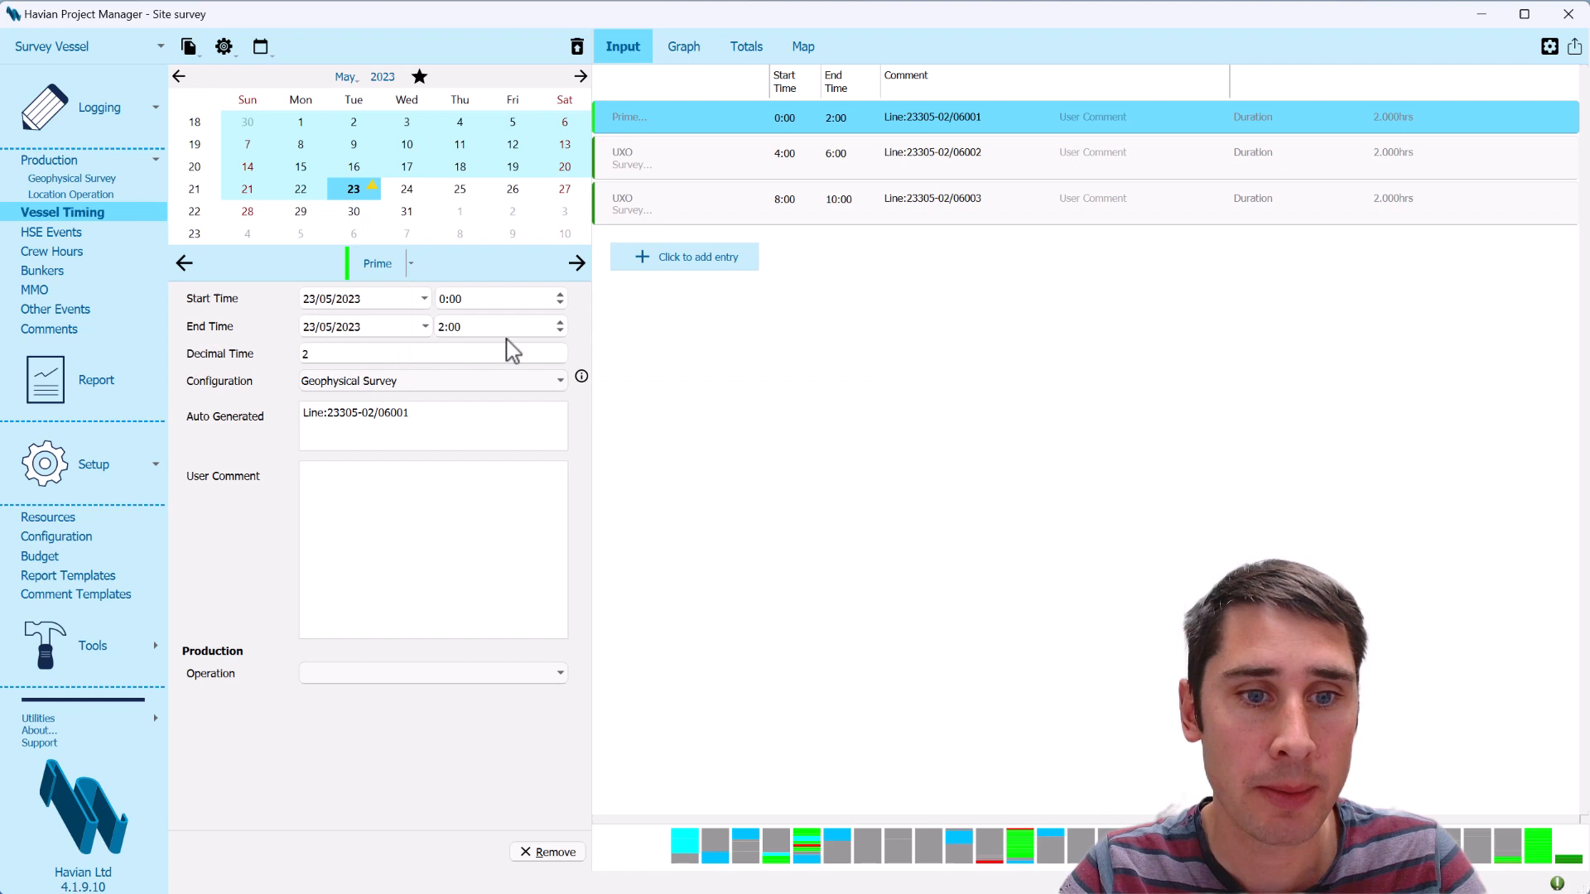
left_click(710, 263)
left_click(720, 292)
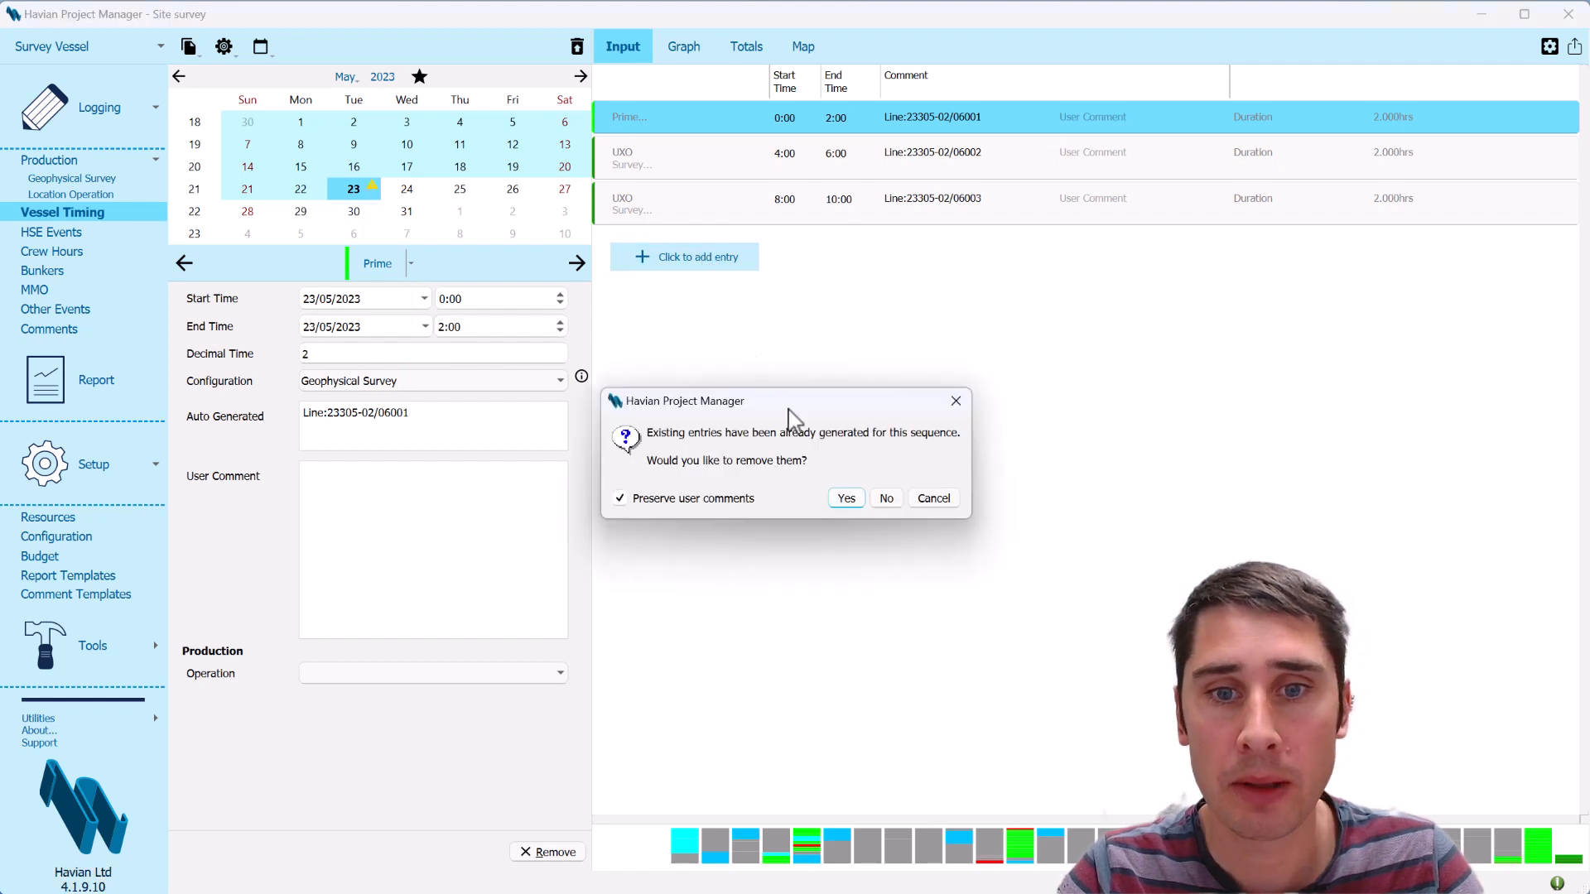
left_click(844, 498)
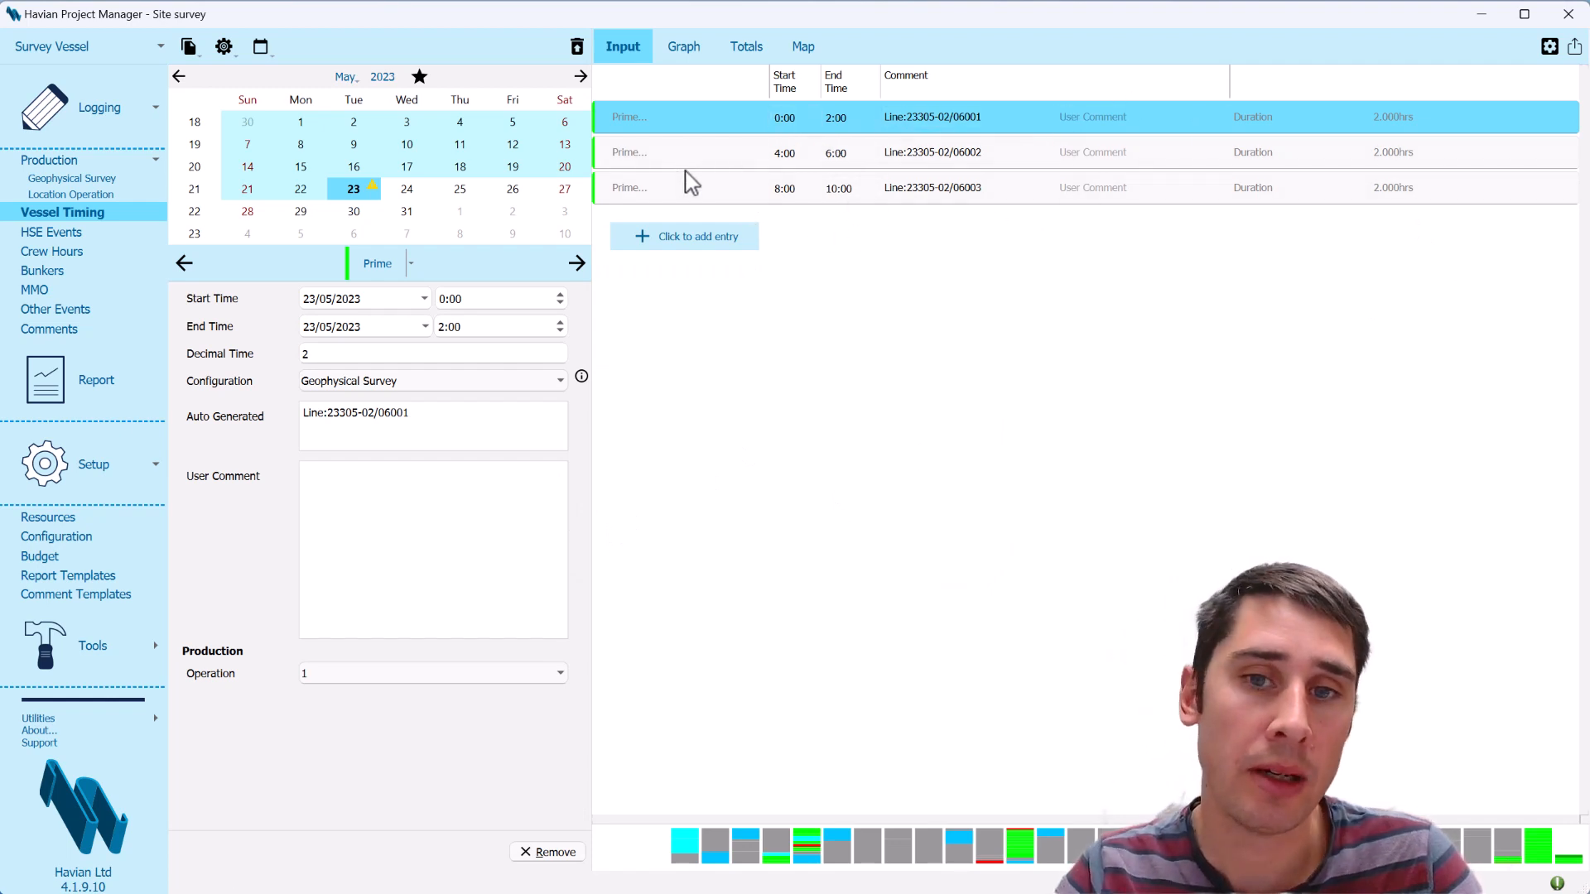
Set the vessel timing display type to Day
left_click(1549, 47)
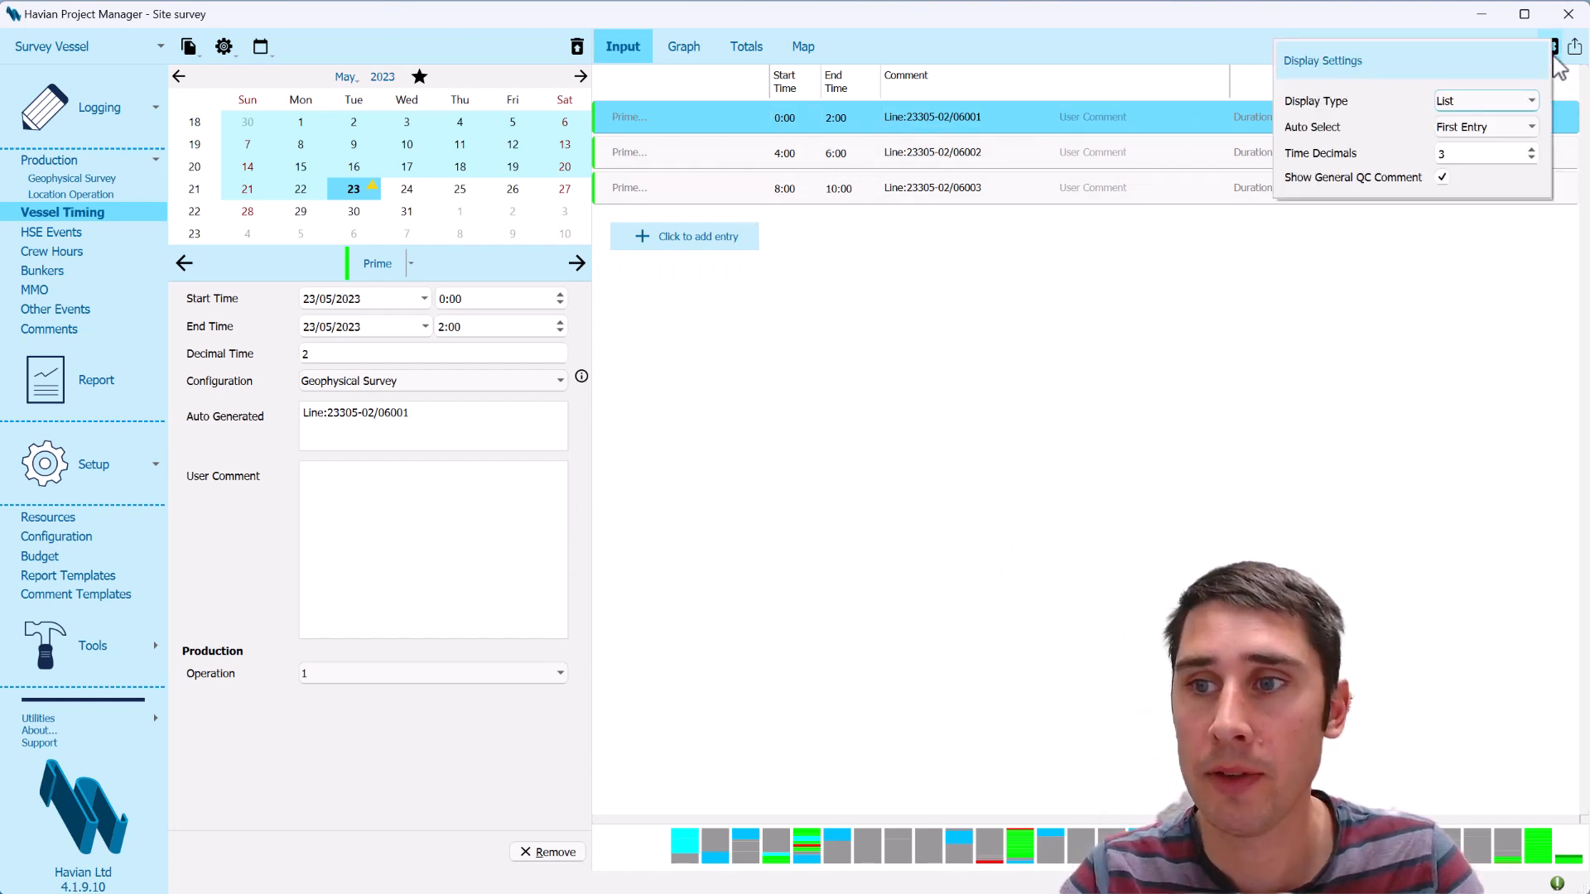
left_click(1486, 103)
left_click(1489, 81)
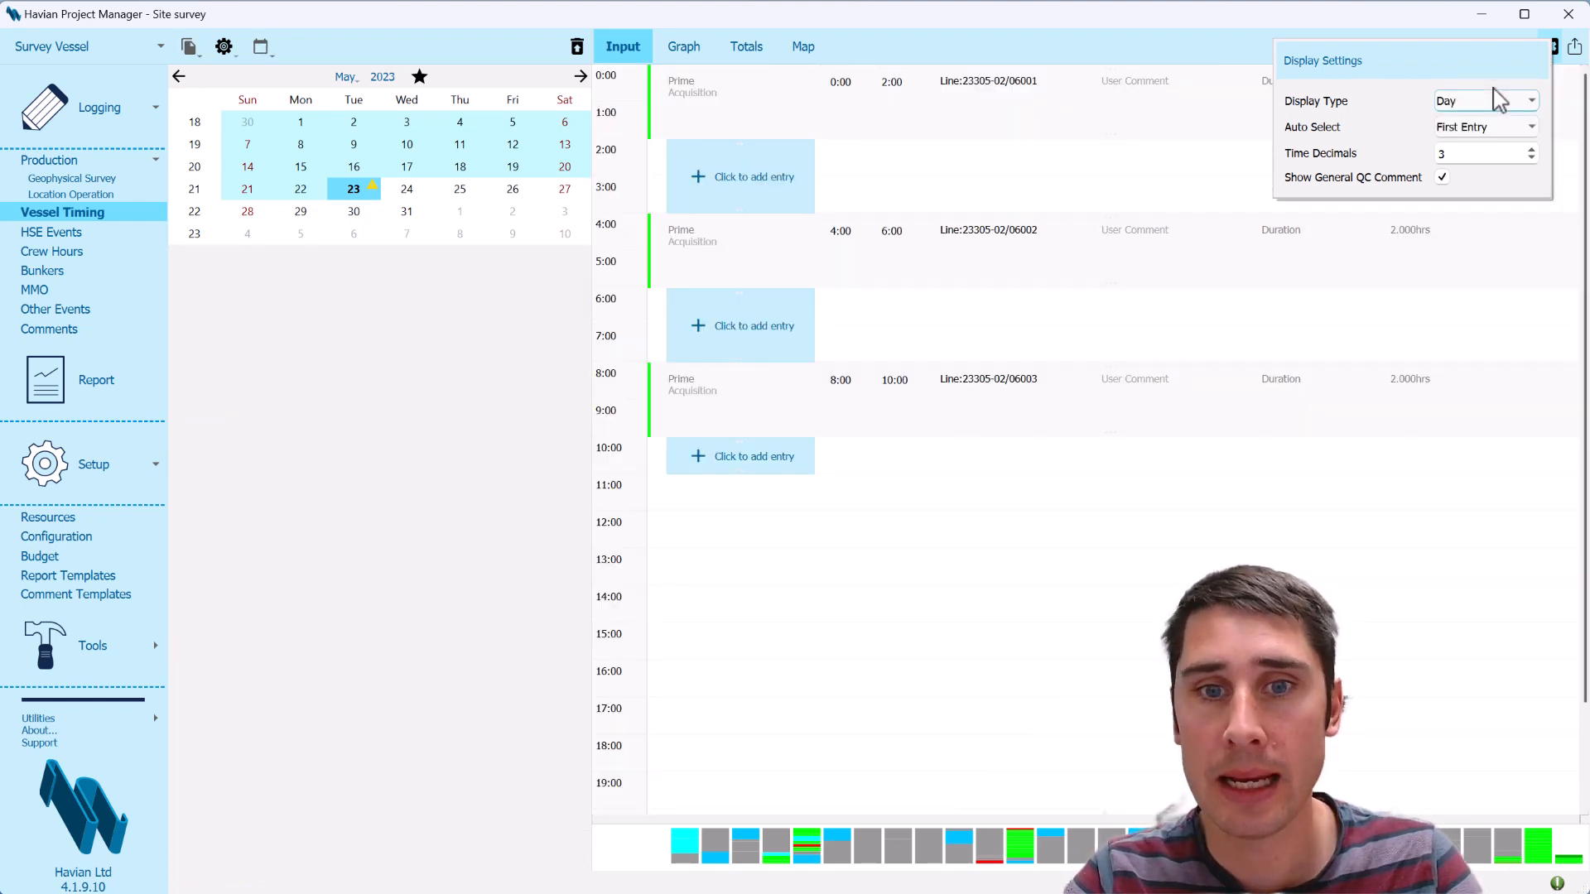
left_click(457, 454)
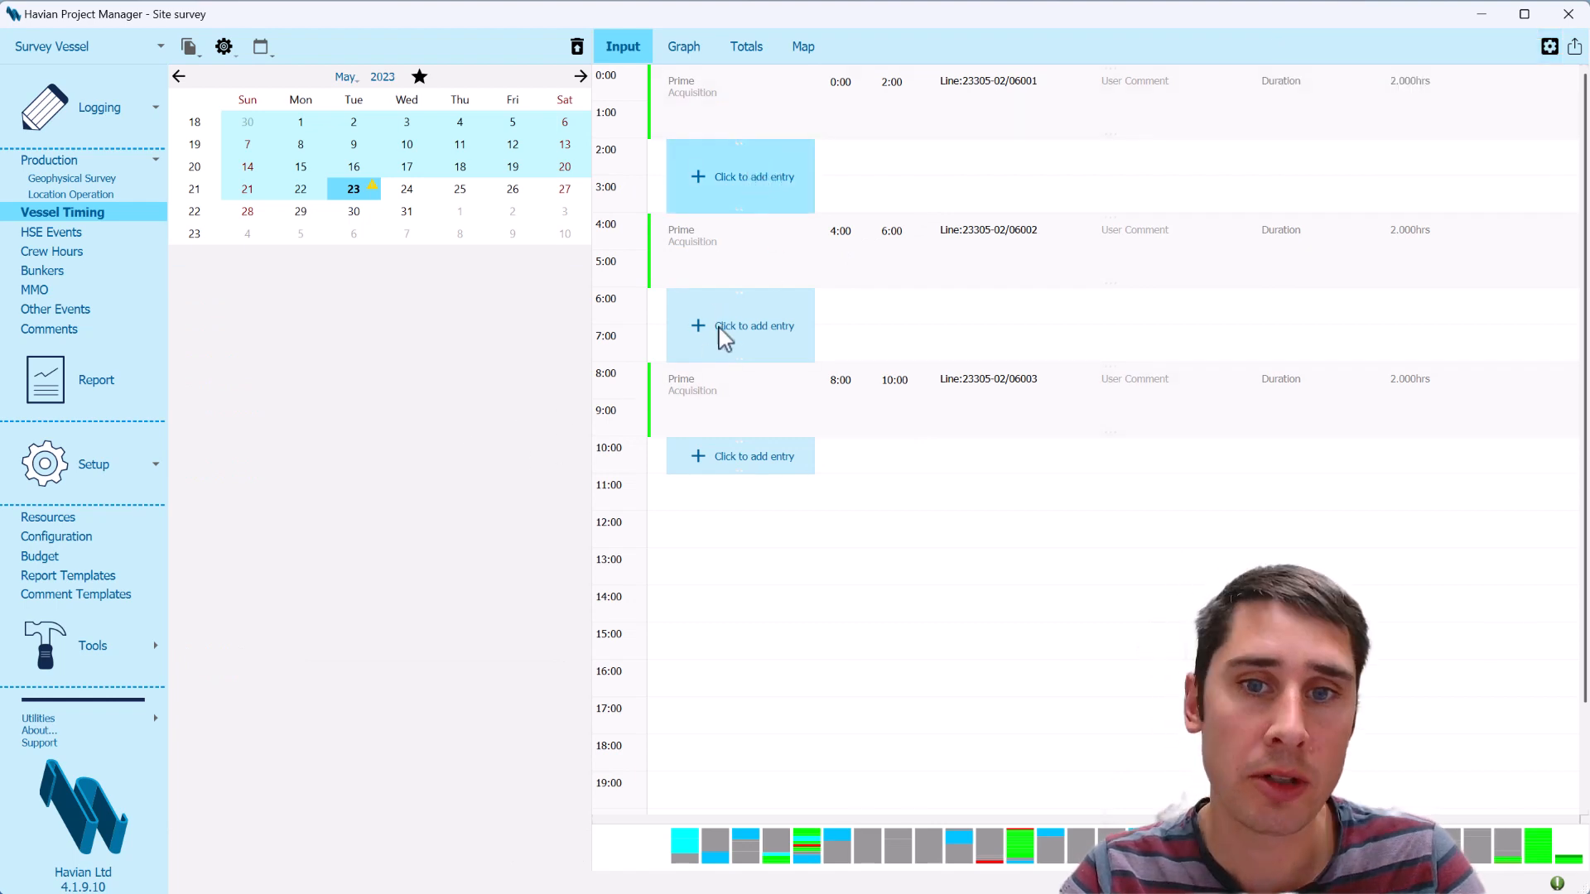
Fill the 2:00–4:00 and 6:00–8:00 gaps between the Prime entries with Prime L/C acquisition entries
left_click(742, 187)
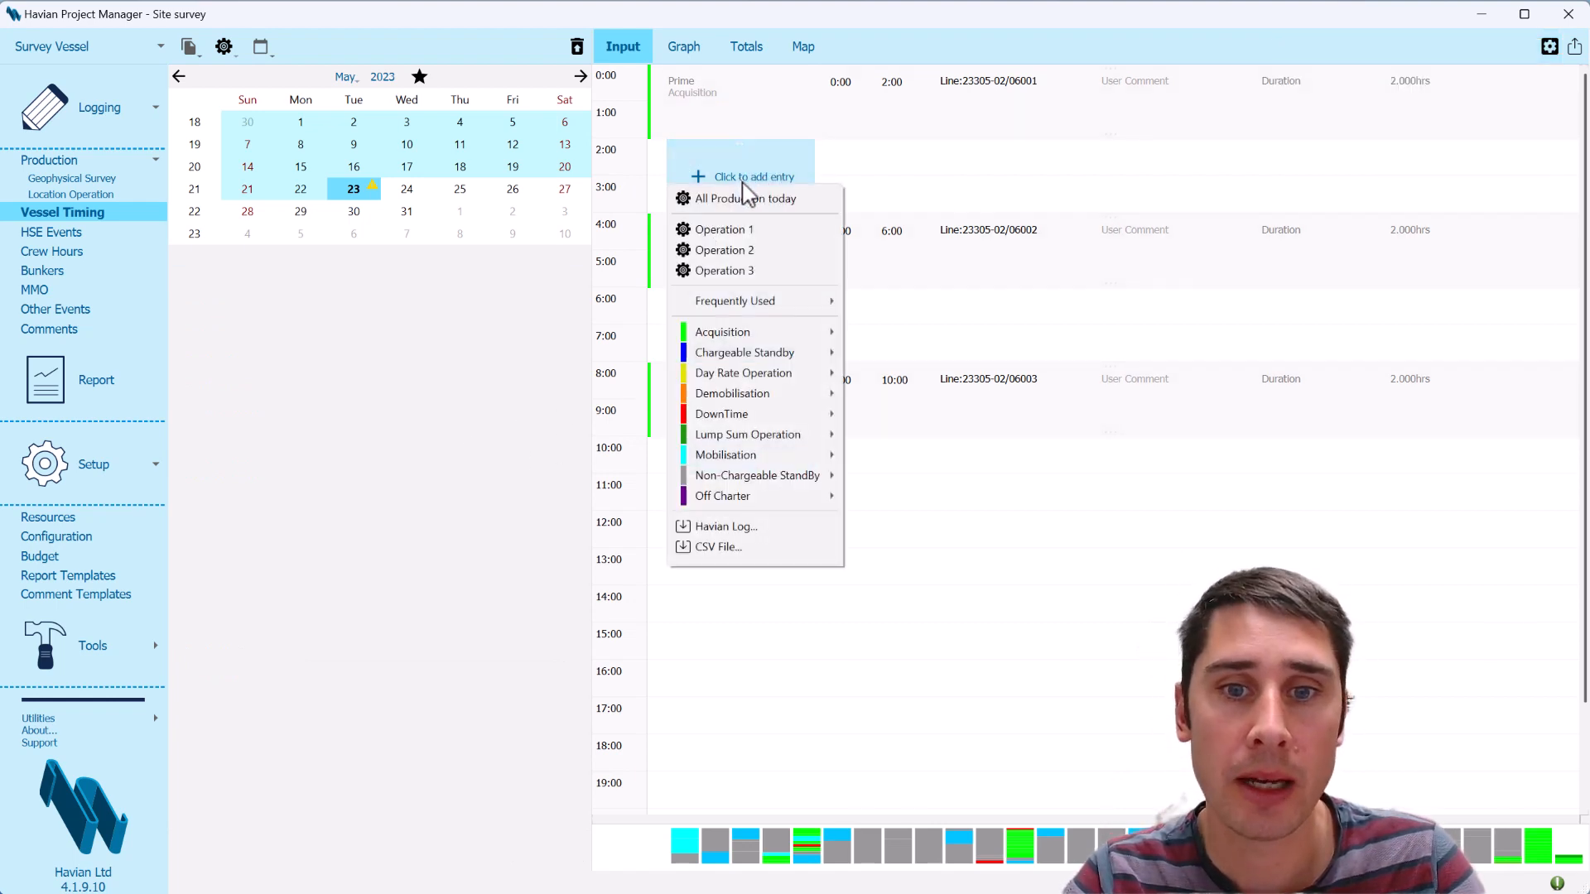
mouse_move(809, 331)
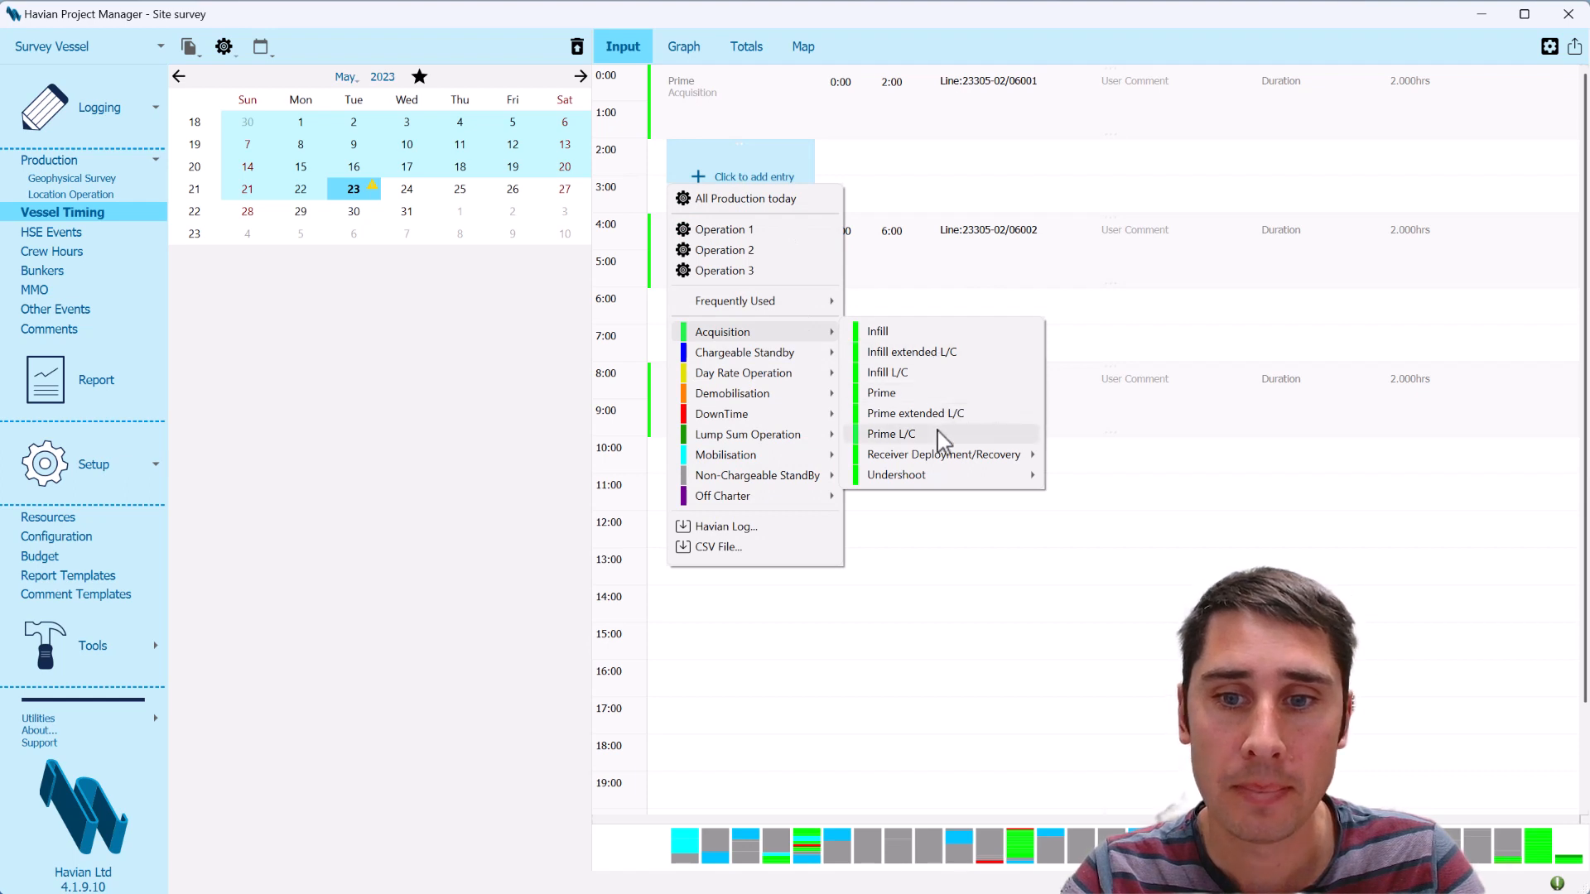
left_click(943, 434)
left_click(794, 347)
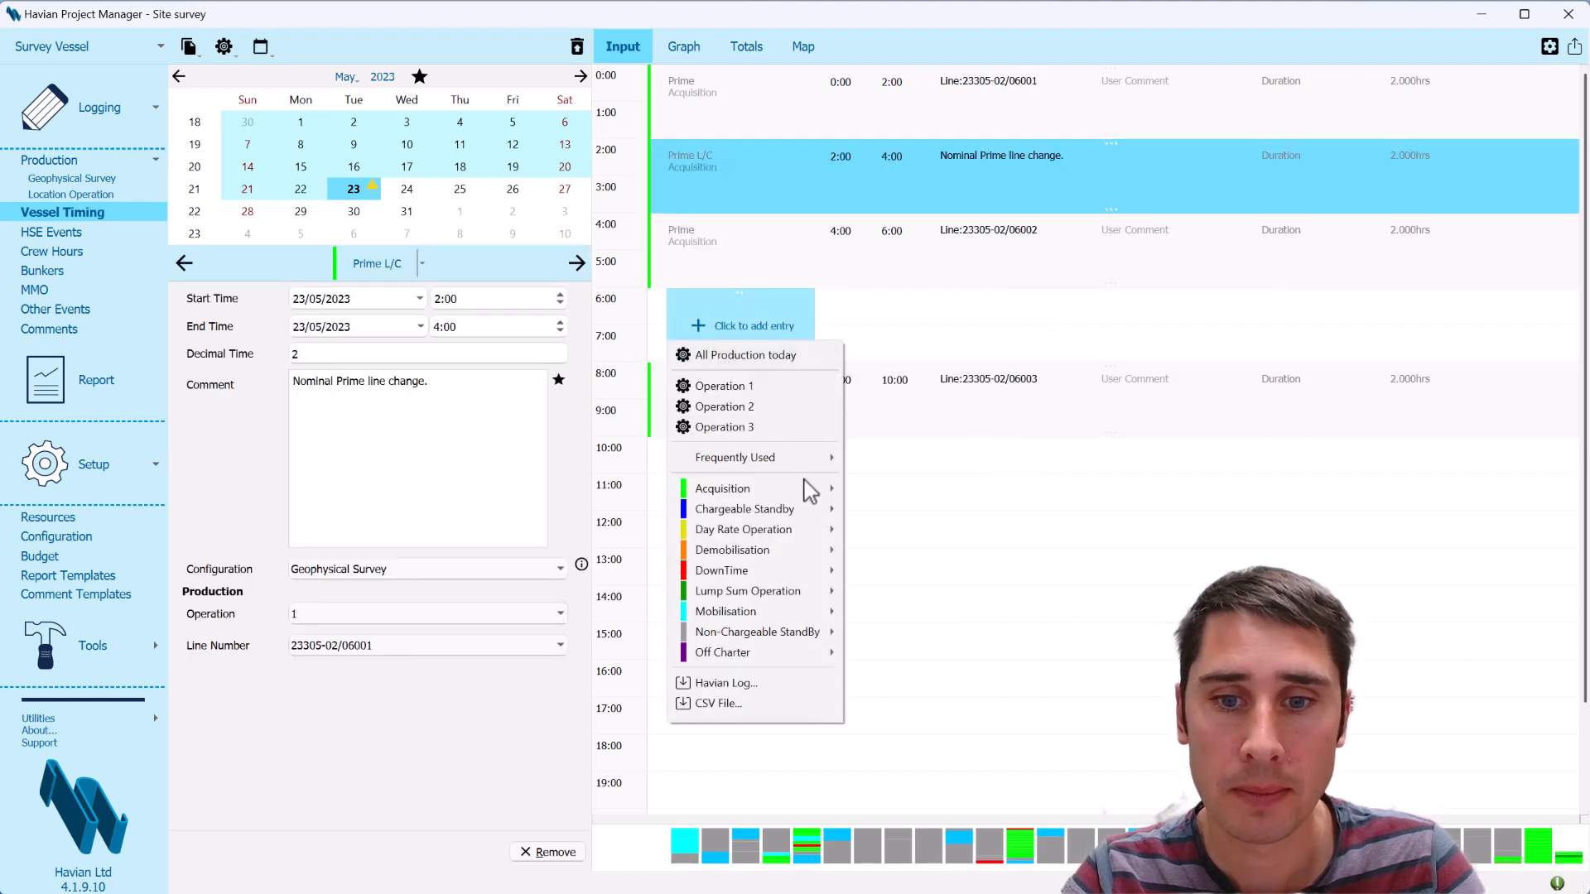
mouse_move(810, 490)
left_click(915, 590)
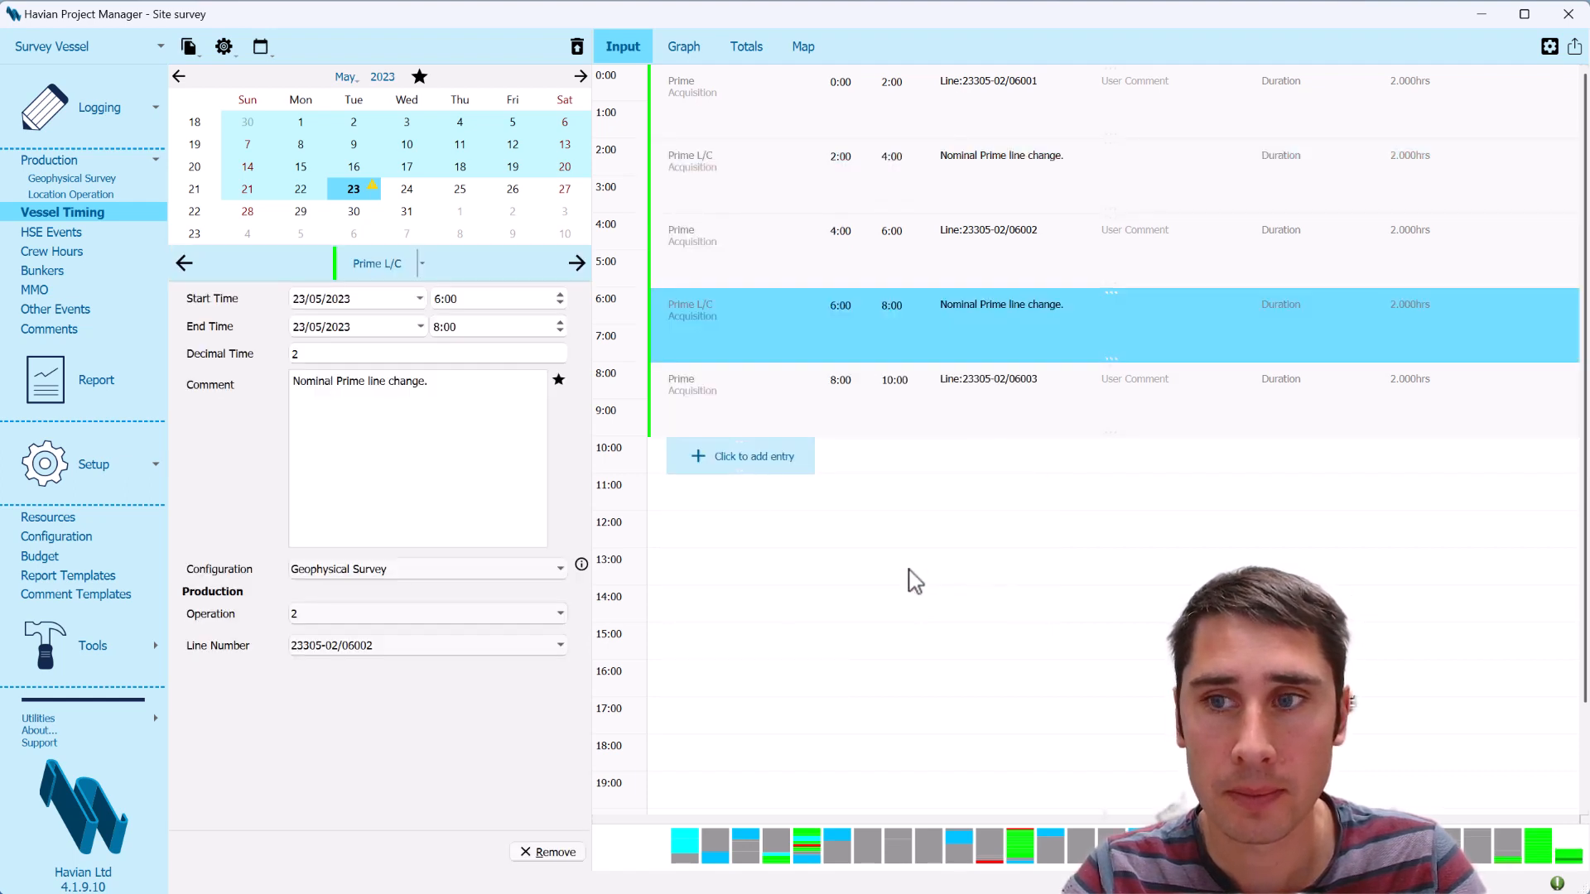
Set the vessel timing display type back to List
left_click(1549, 46)
left_click(1519, 101)
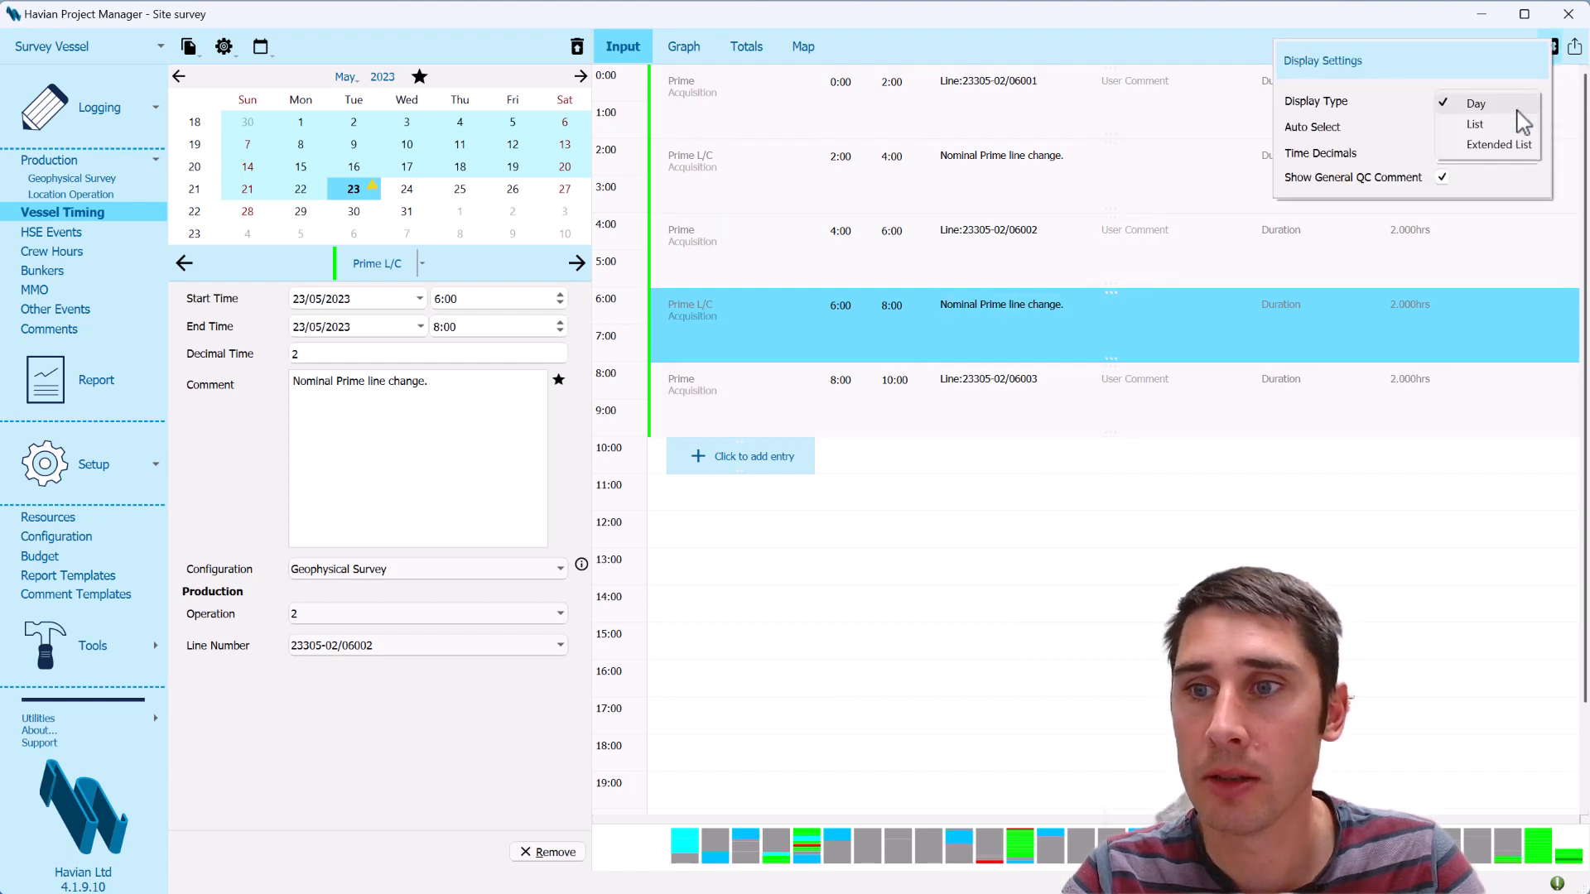
left_click(1515, 131)
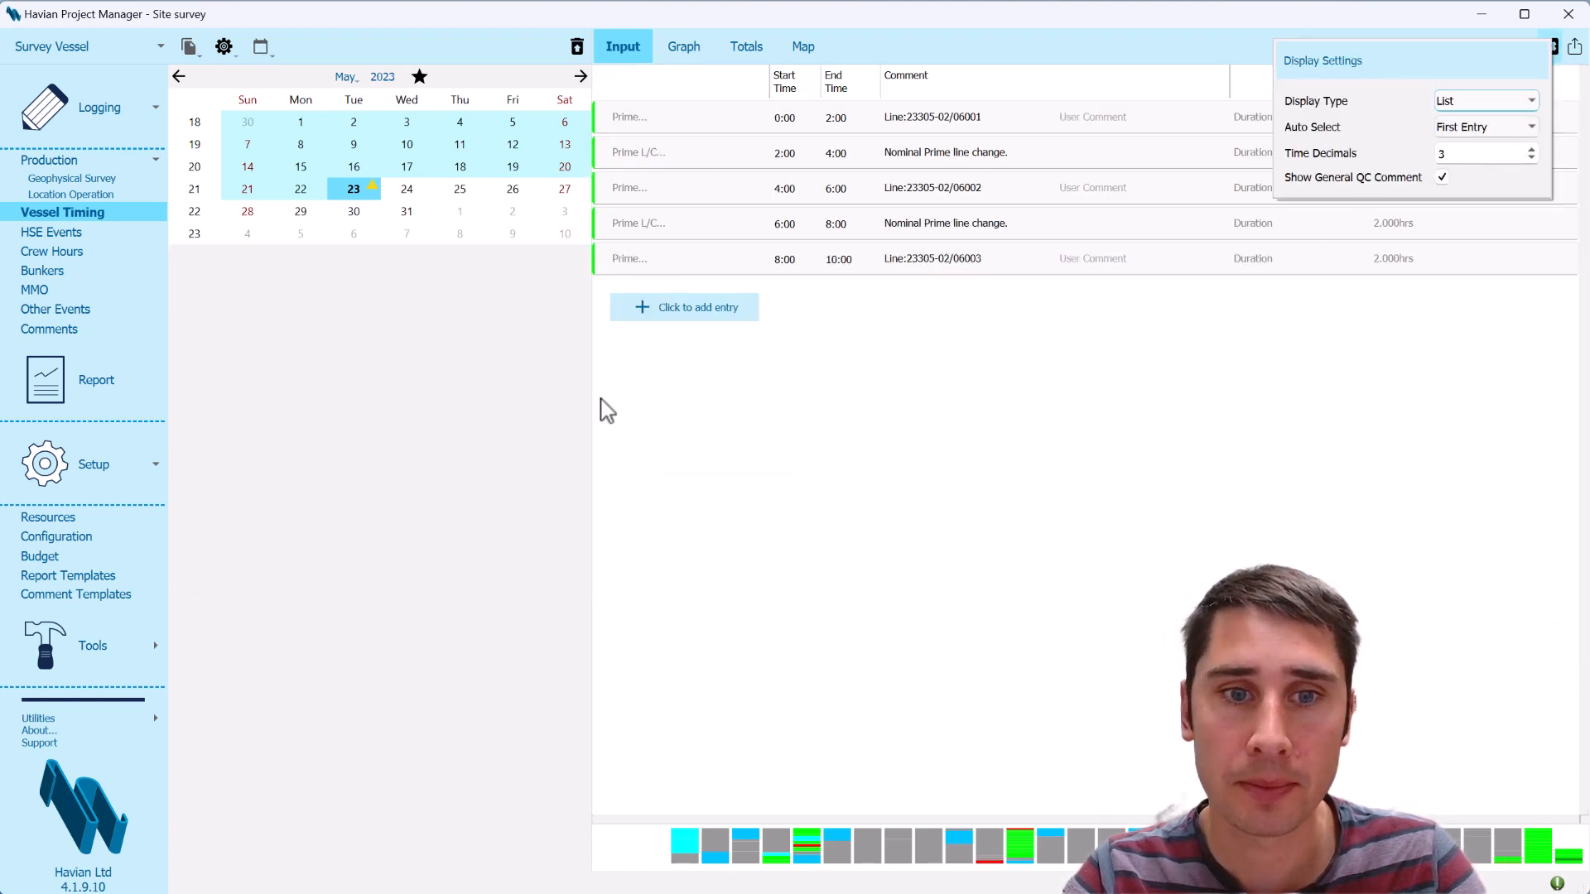
left_click(496, 431)
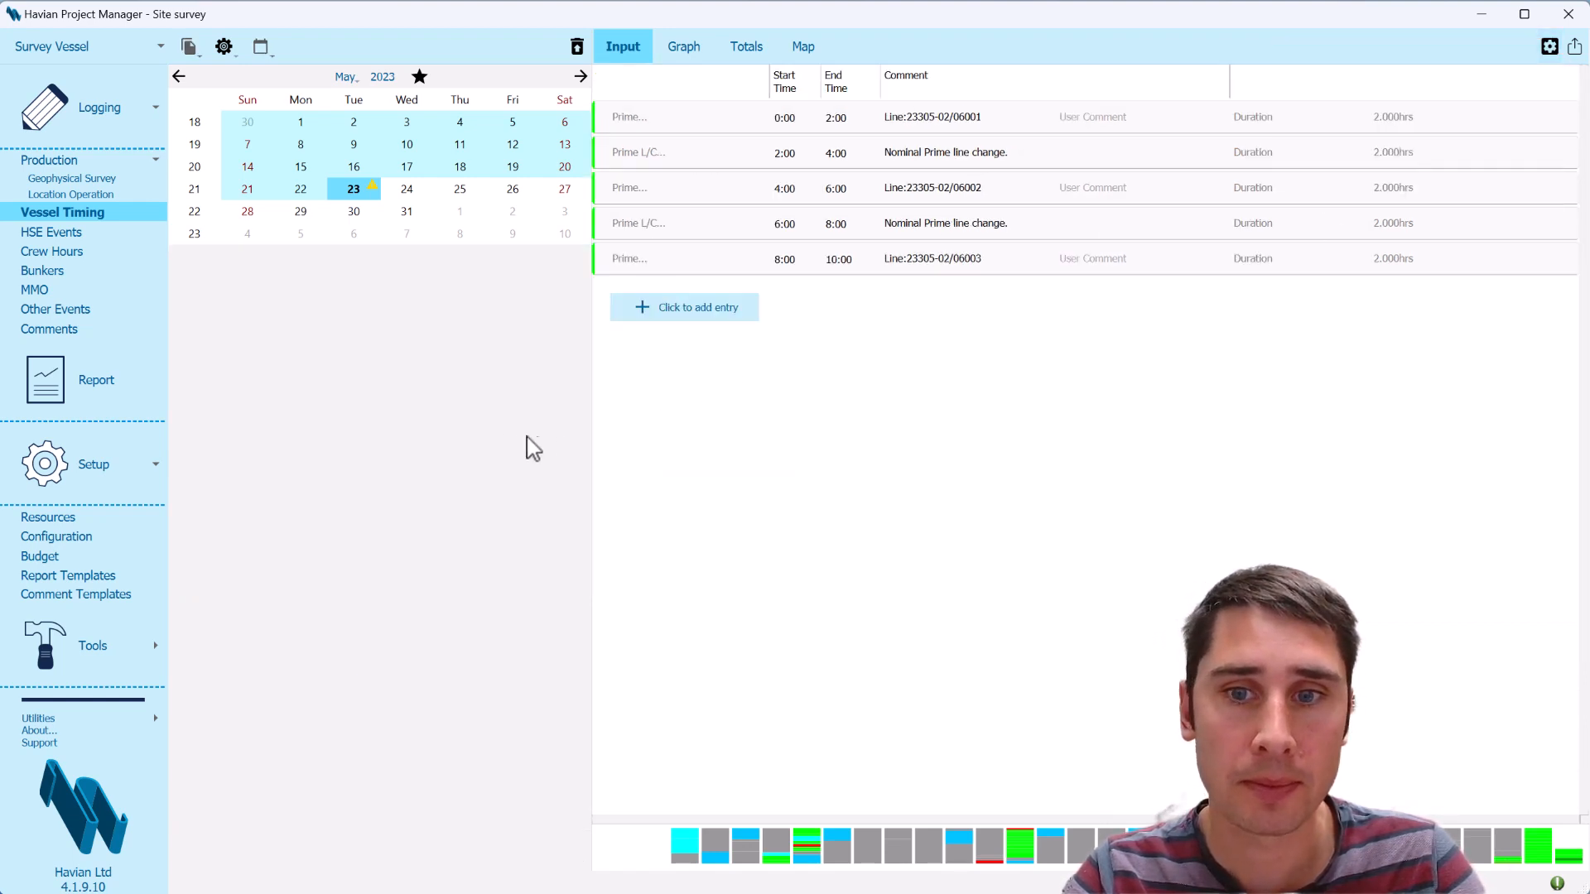
Start a CSV import of vessel timing entries and load the file timing ex.csv from the Desktop
left_click(717, 313)
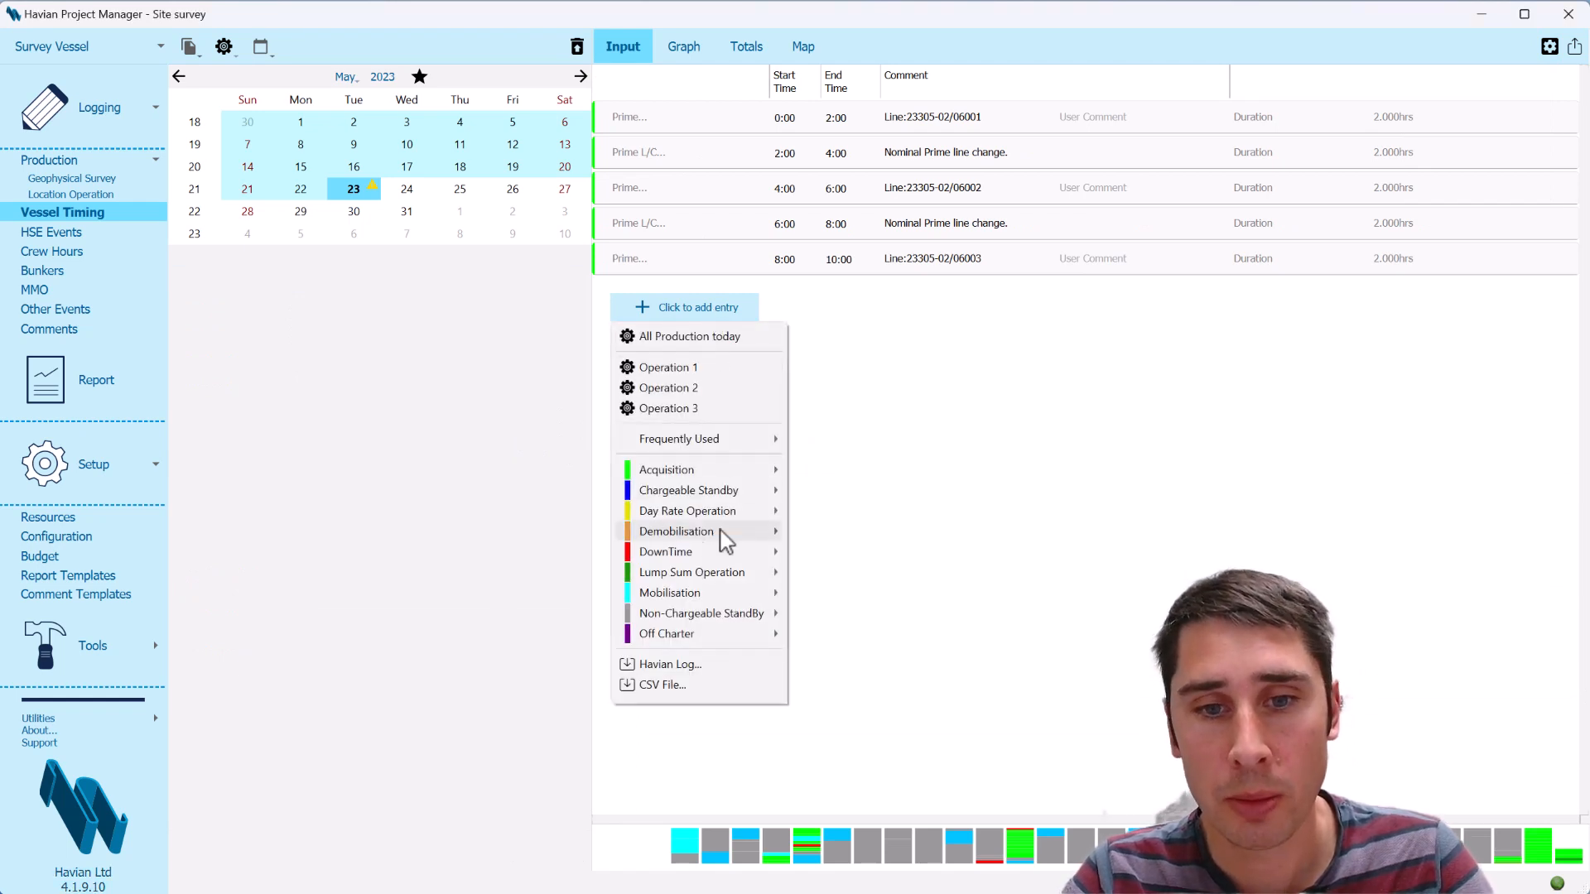
mouse_move(688, 534)
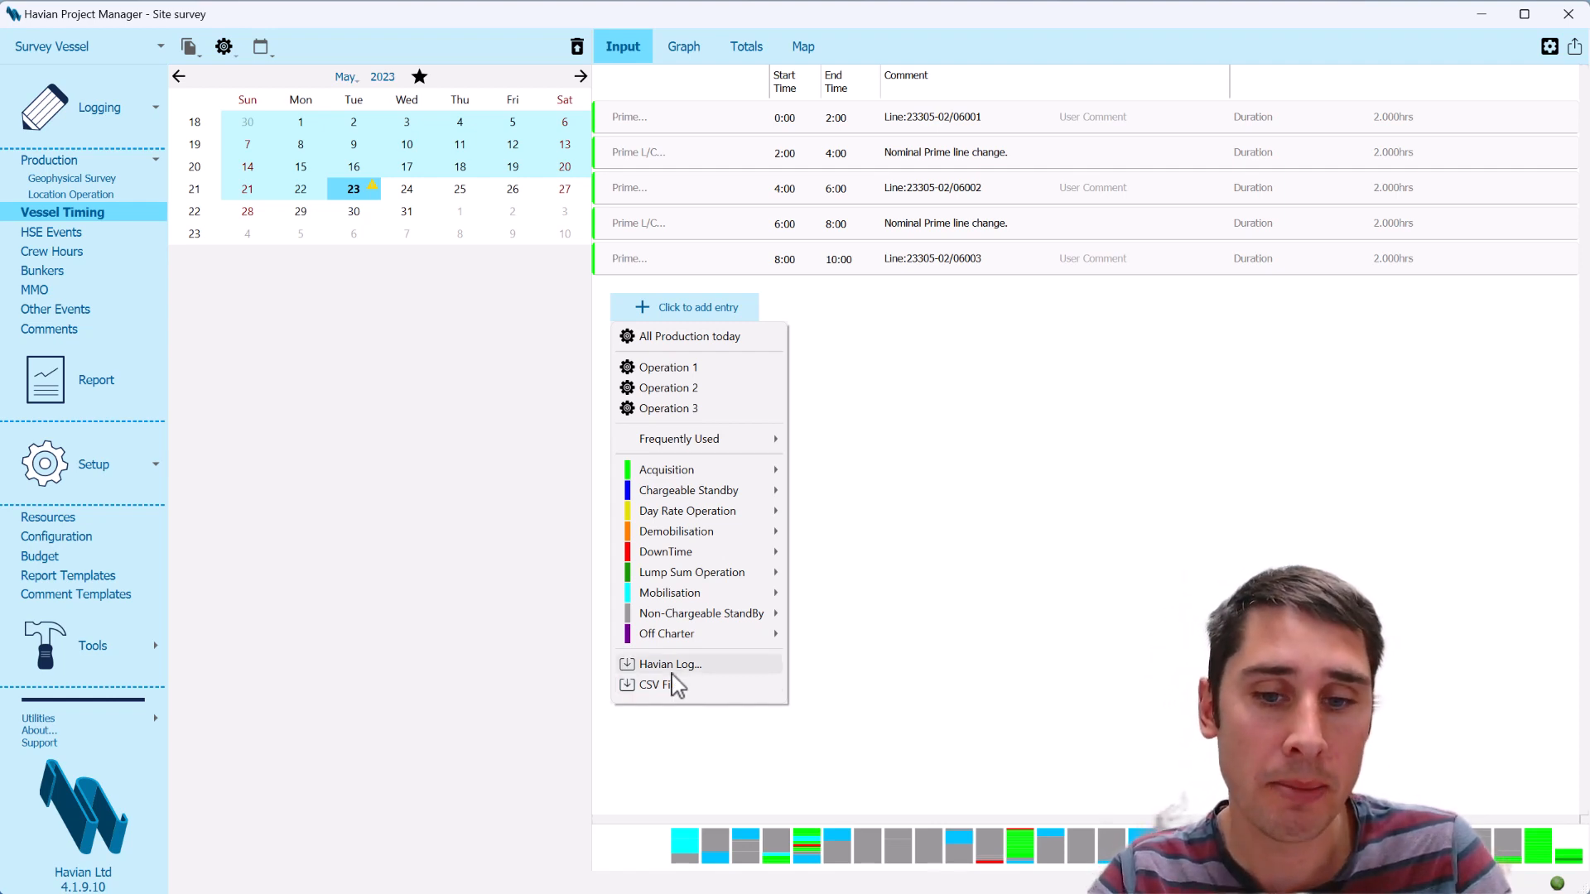
left_click(699, 690)
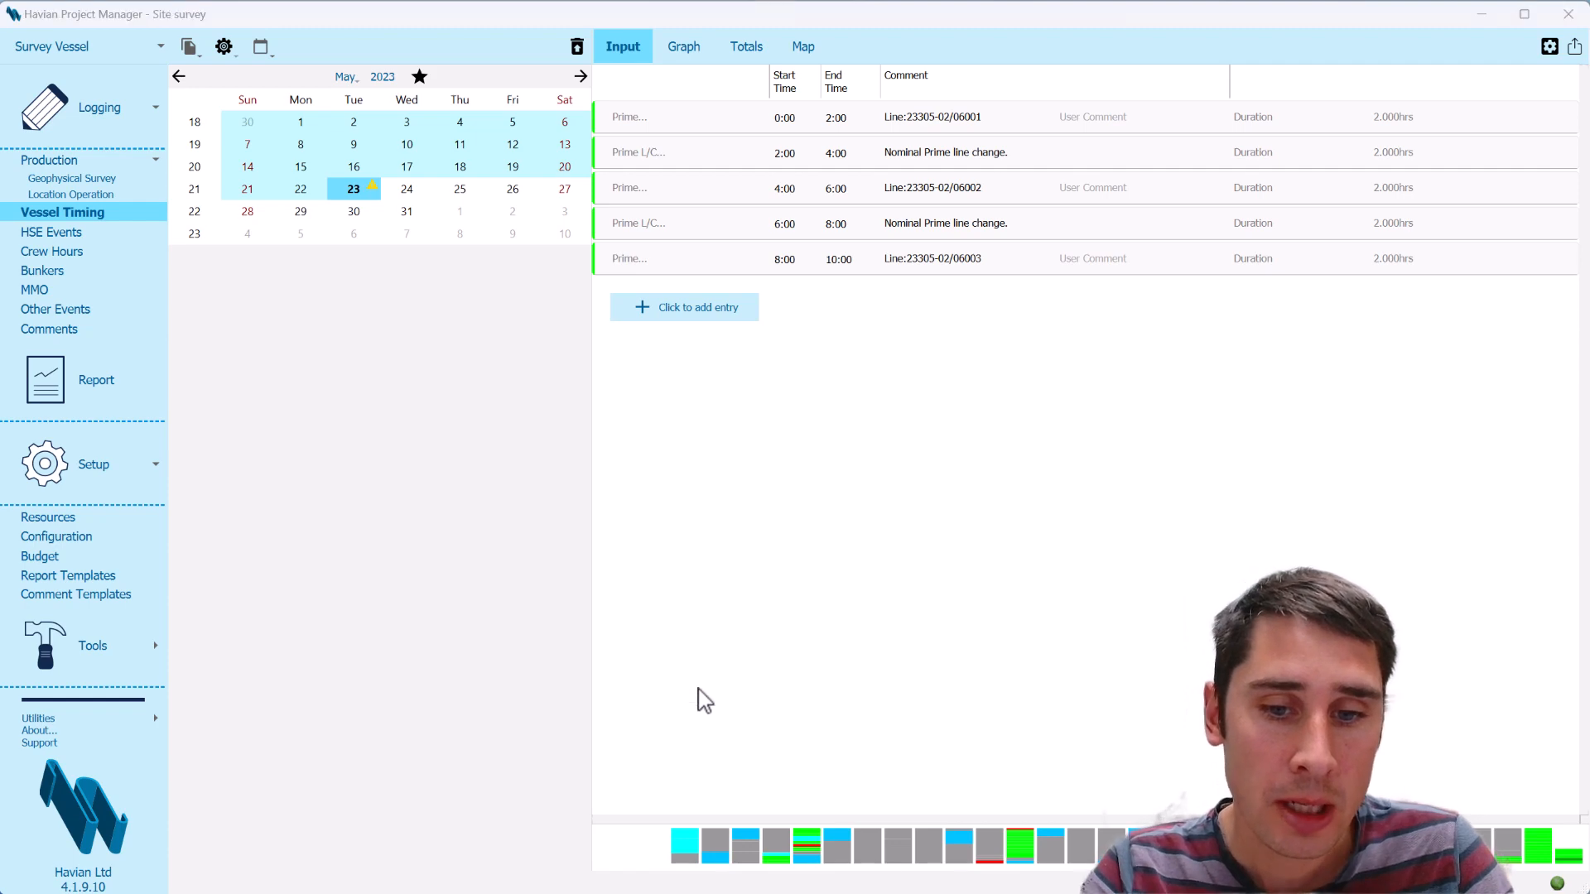
left_click(255, 239)
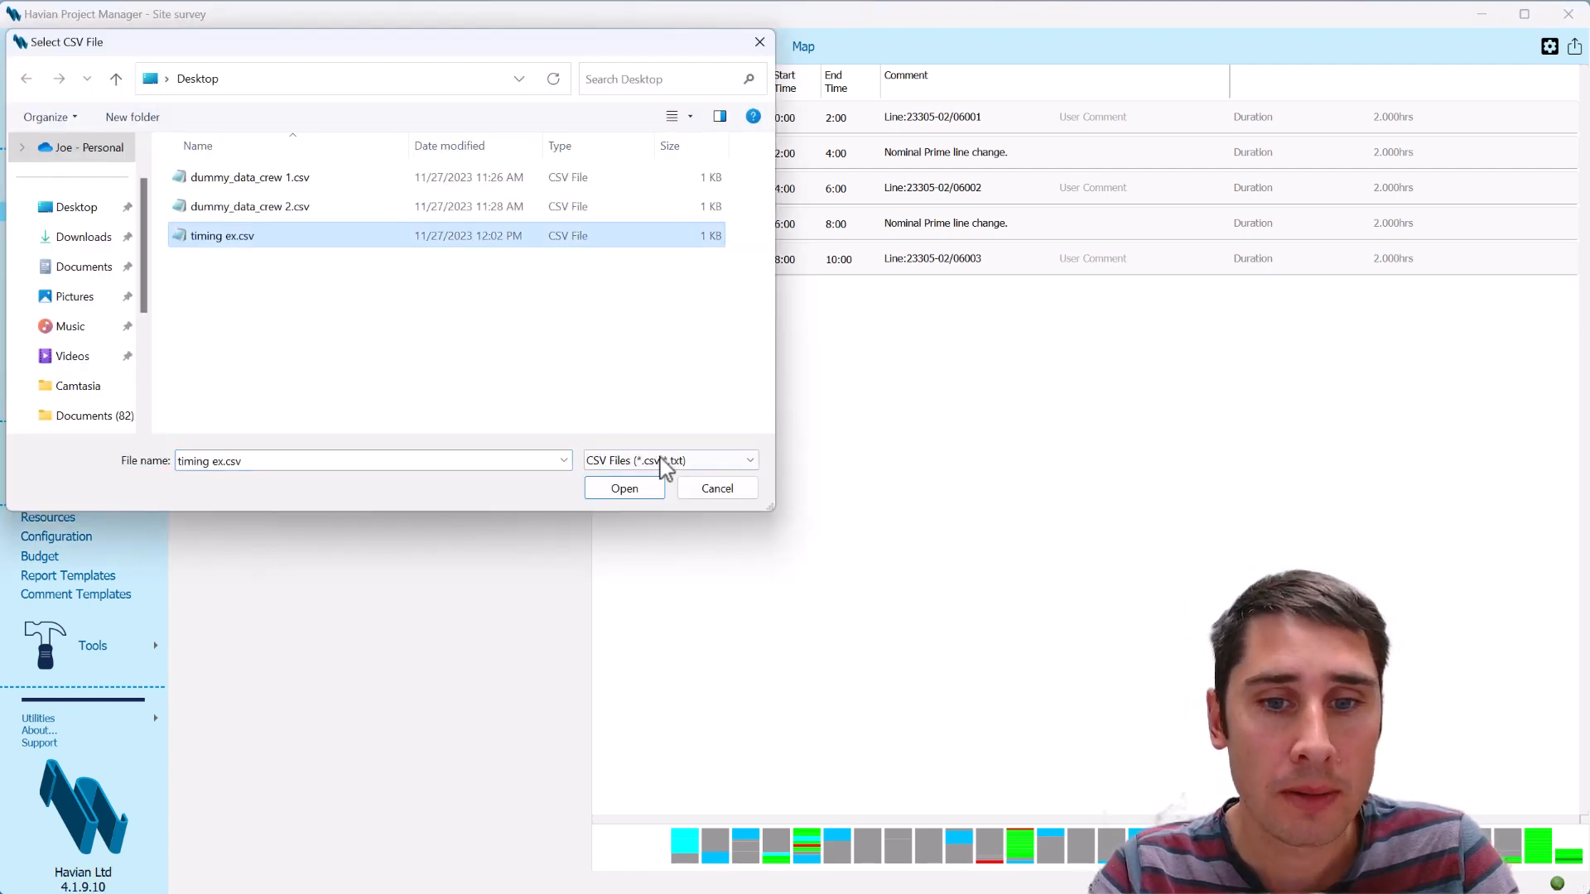
left_click(621, 488)
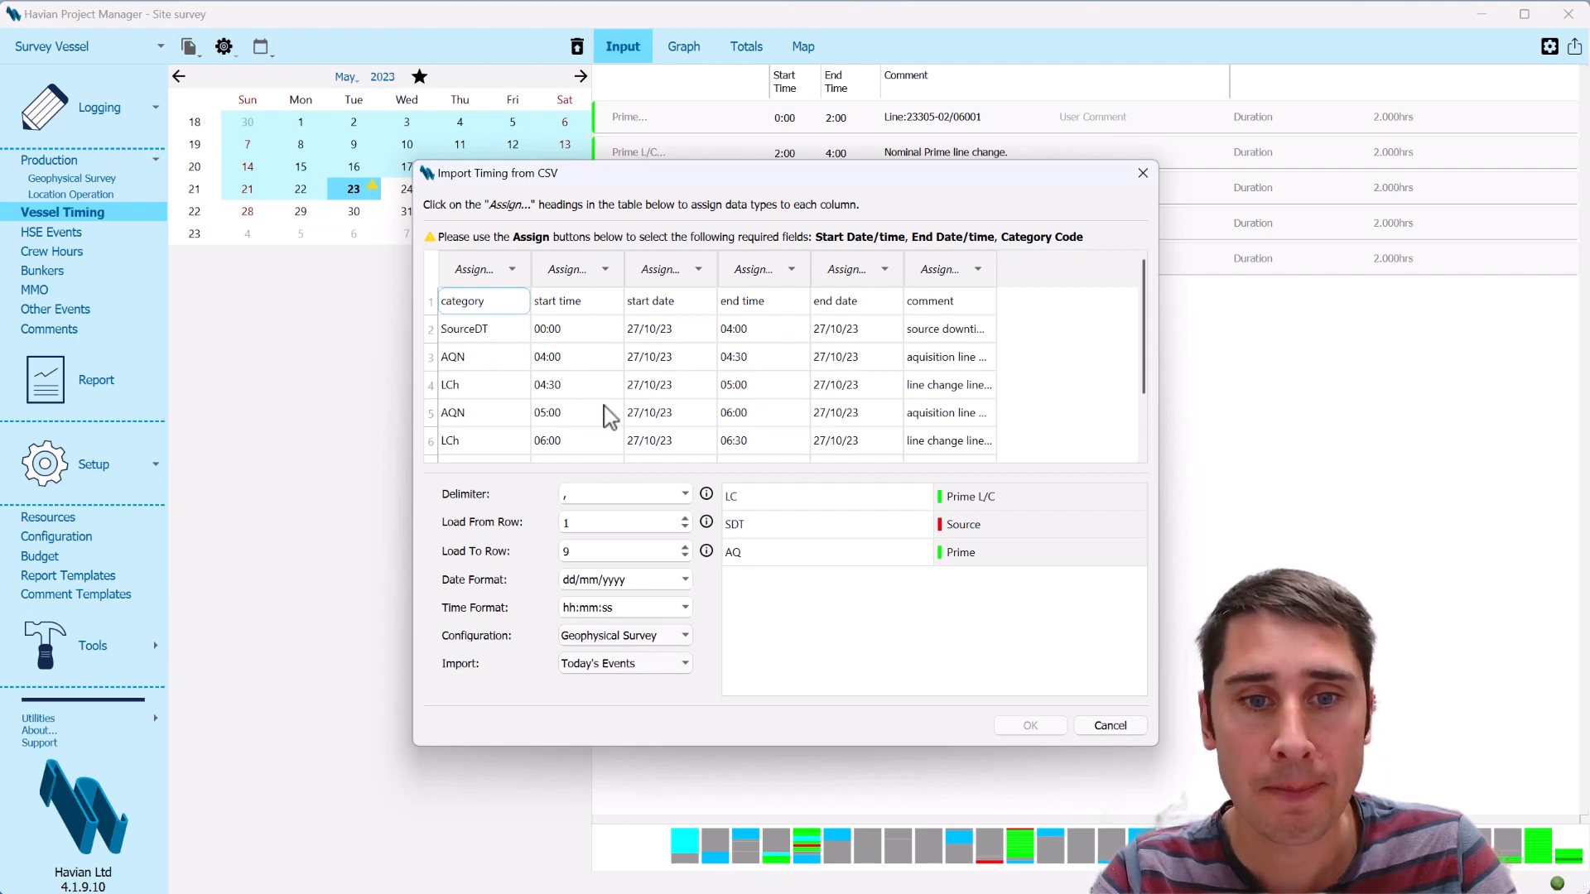
Assign the first CSV column as Category Code and set the import to load from row 2
left_click(506, 272)
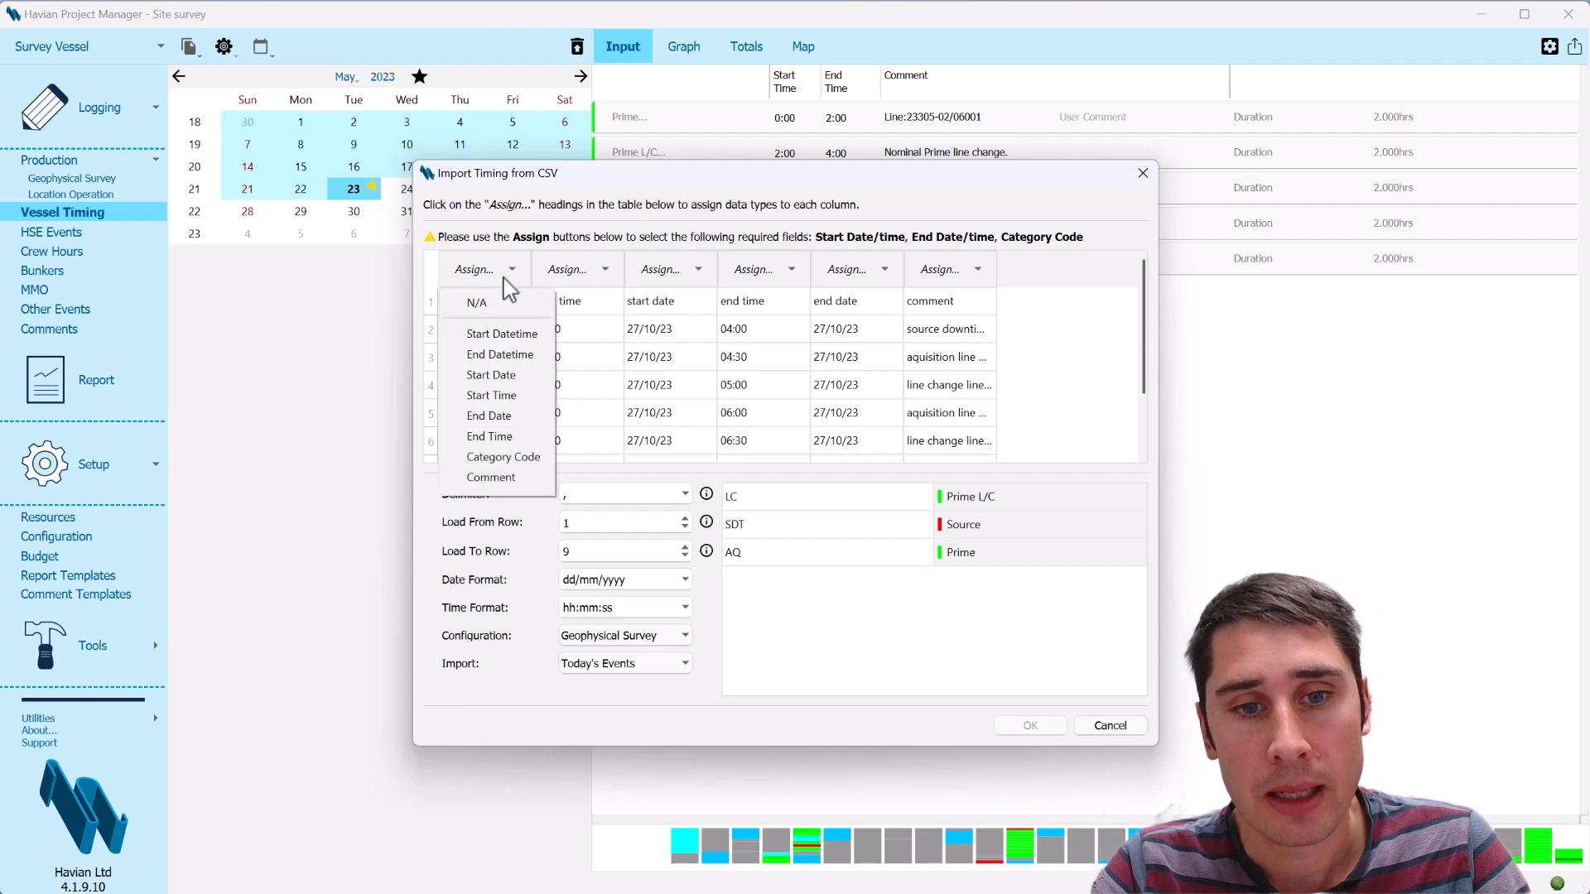
left_click(503, 457)
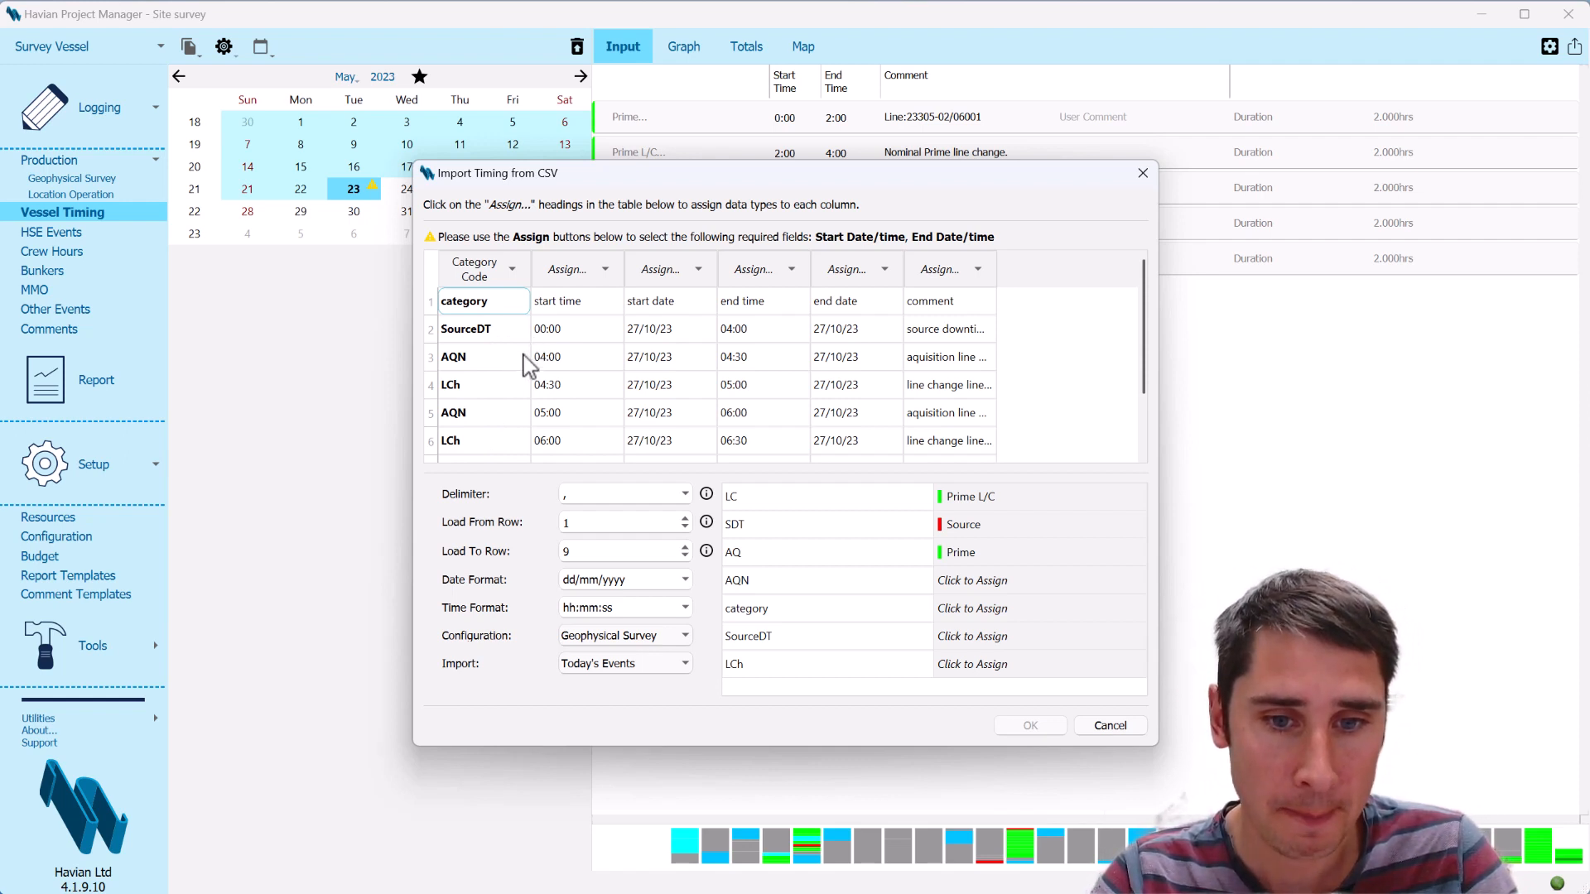
left_click(684, 517)
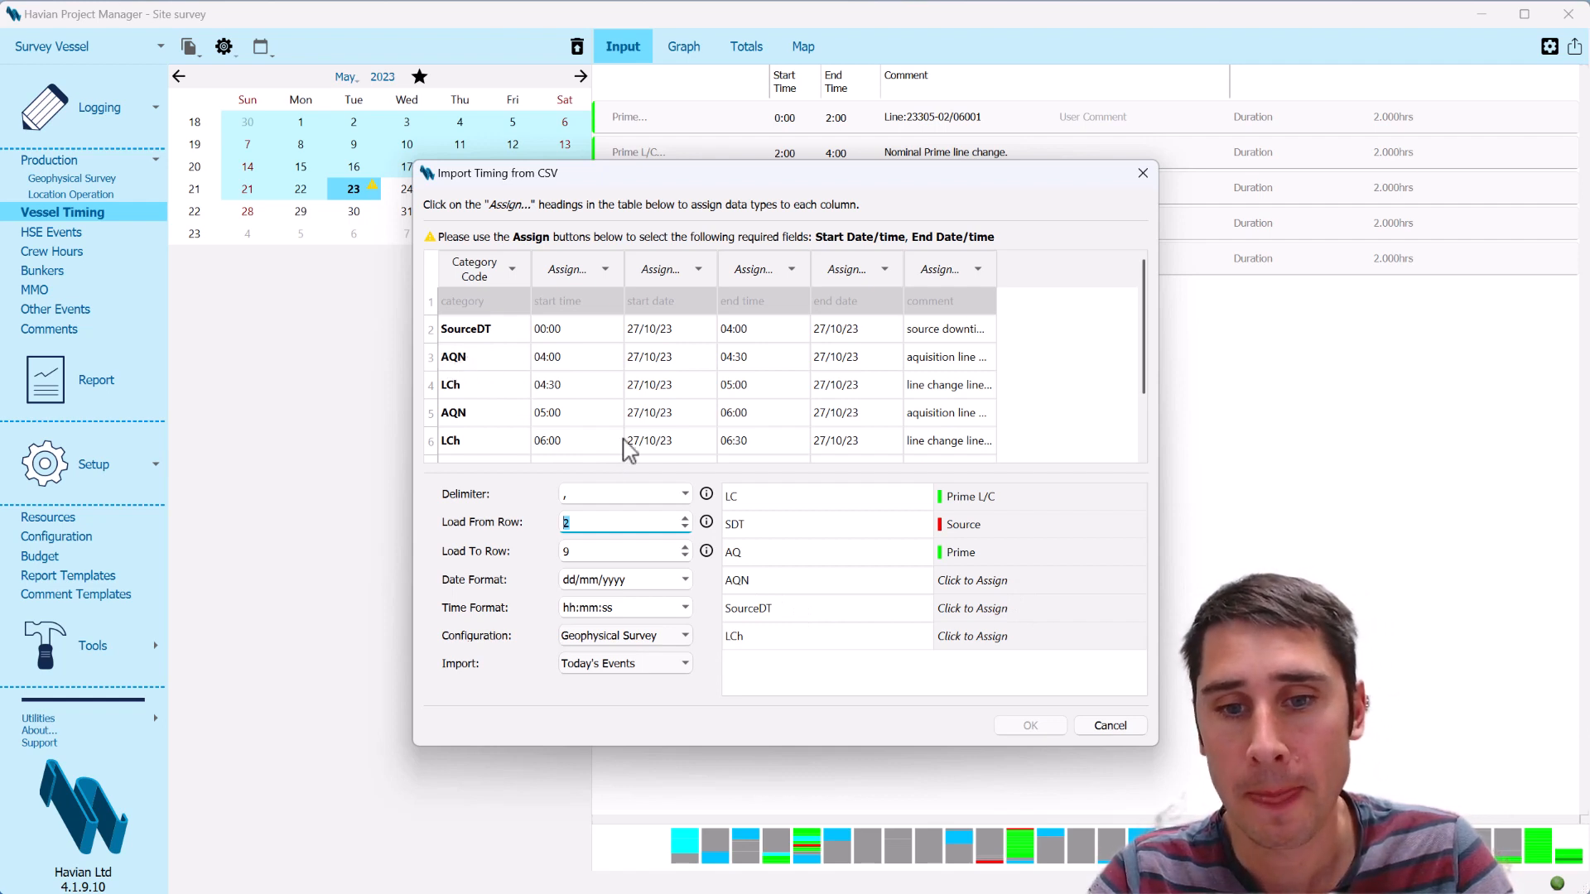
Map the CSV category codes AQN to Prime, SourceDT to Source downtime and LCh to Prime L/C
left_click(979, 582)
mouse_move(1135, 589)
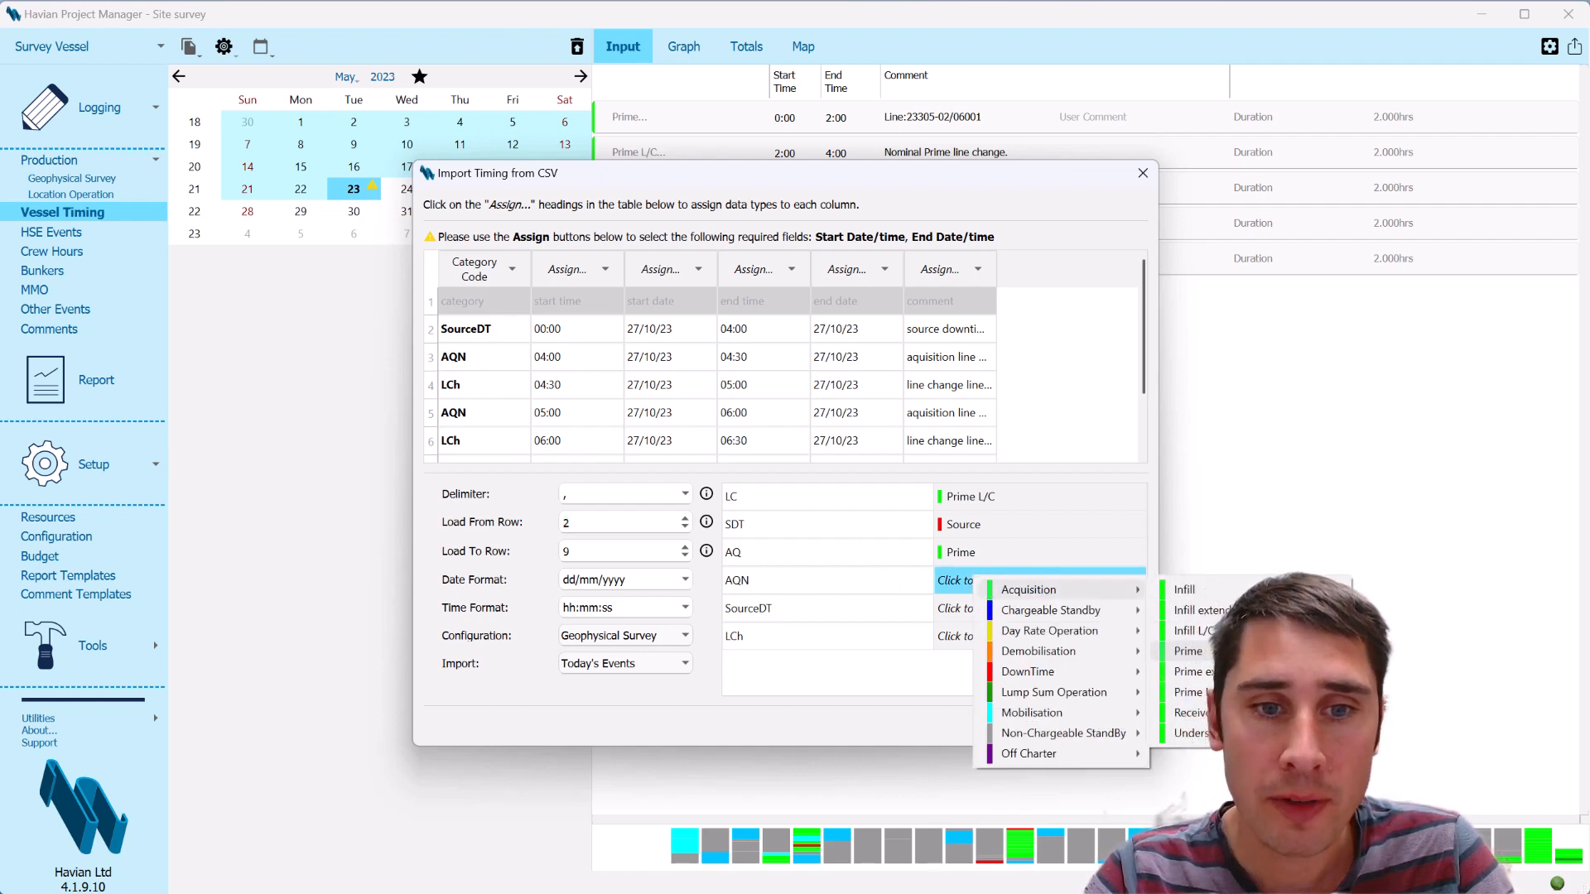
left_click(1193, 651)
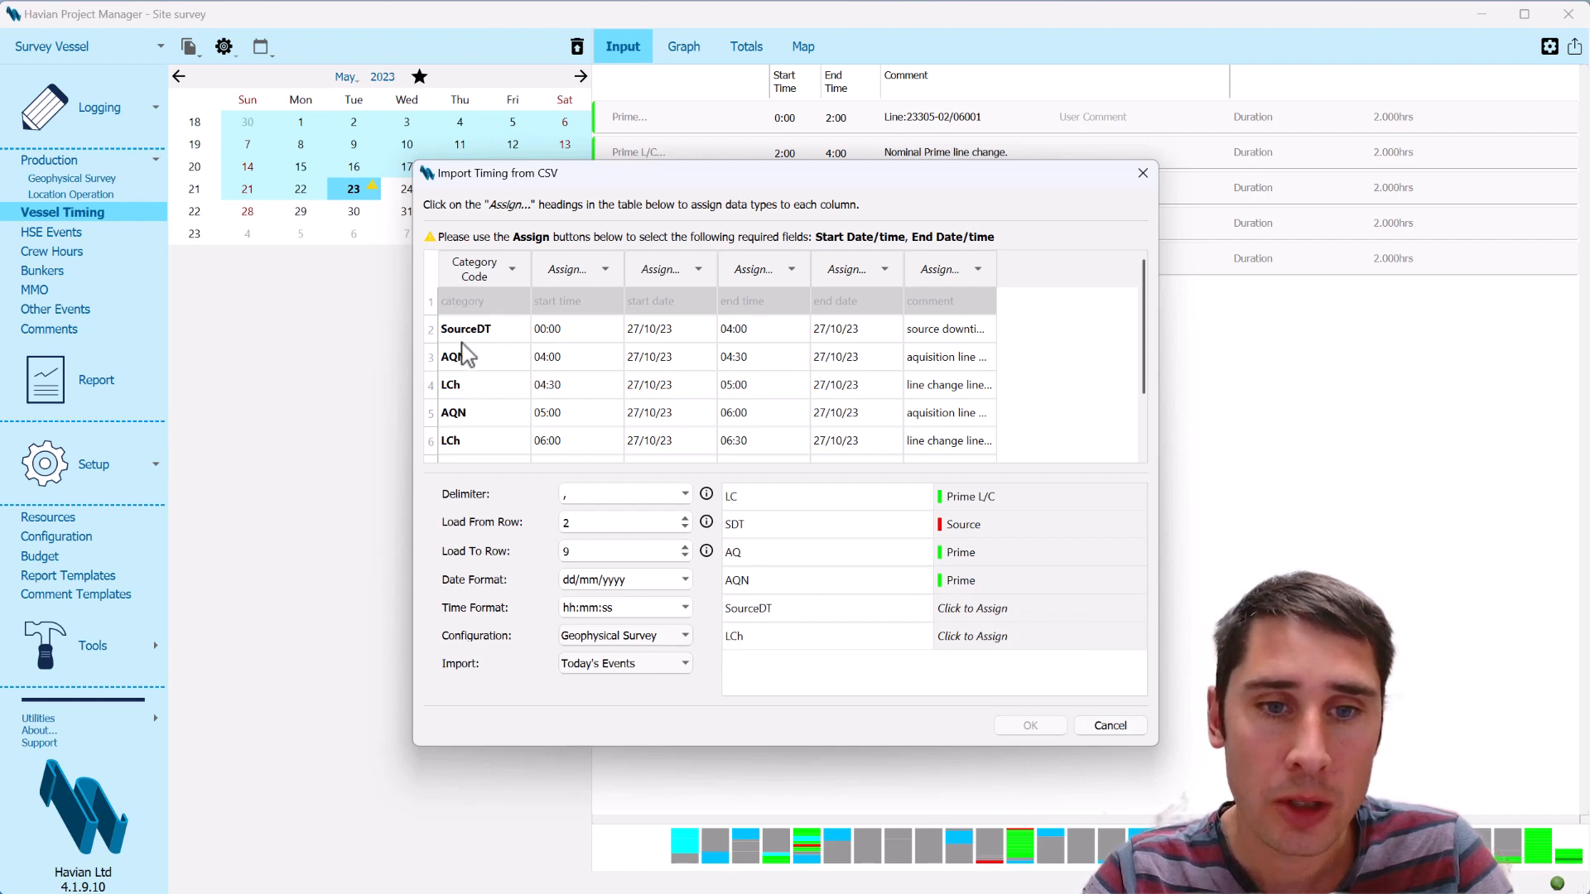
left_click(974, 608)
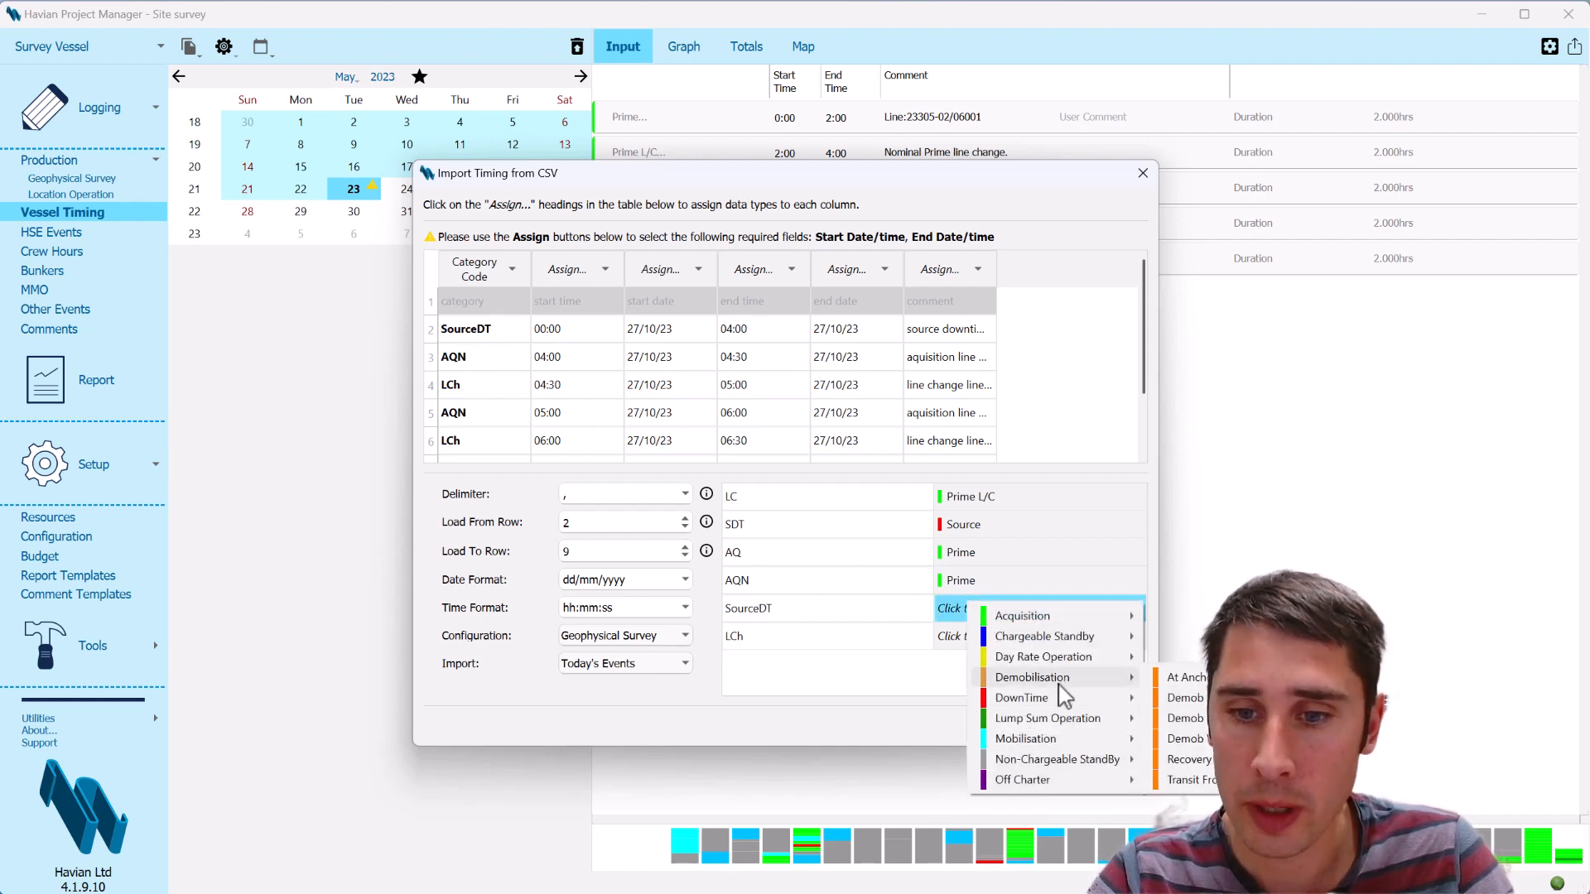
mouse_move(1074, 708)
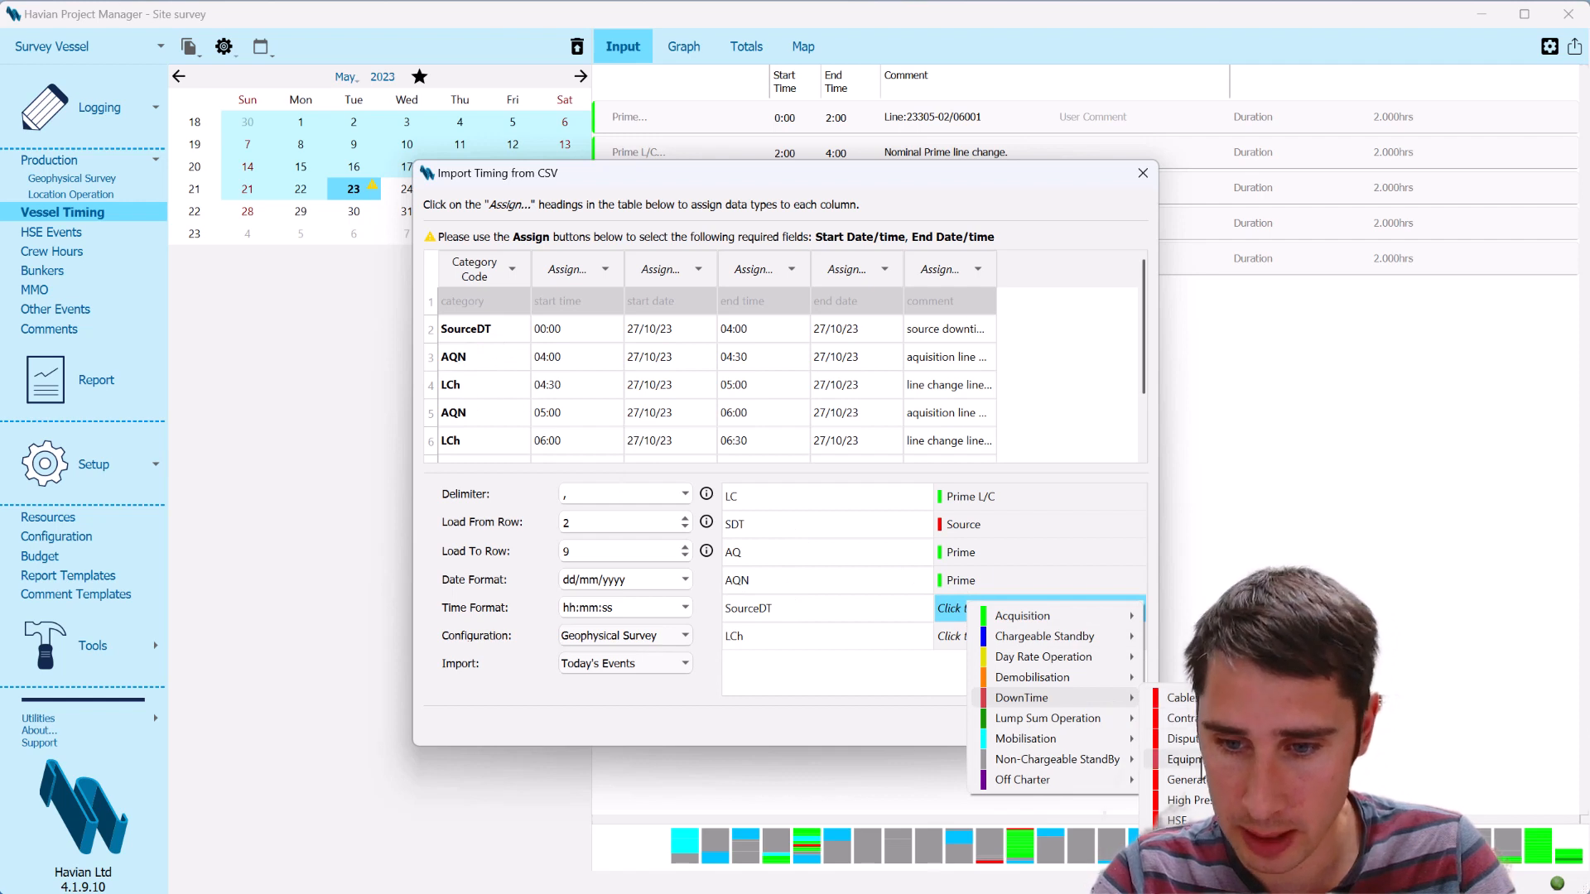
left_click(1193, 863)
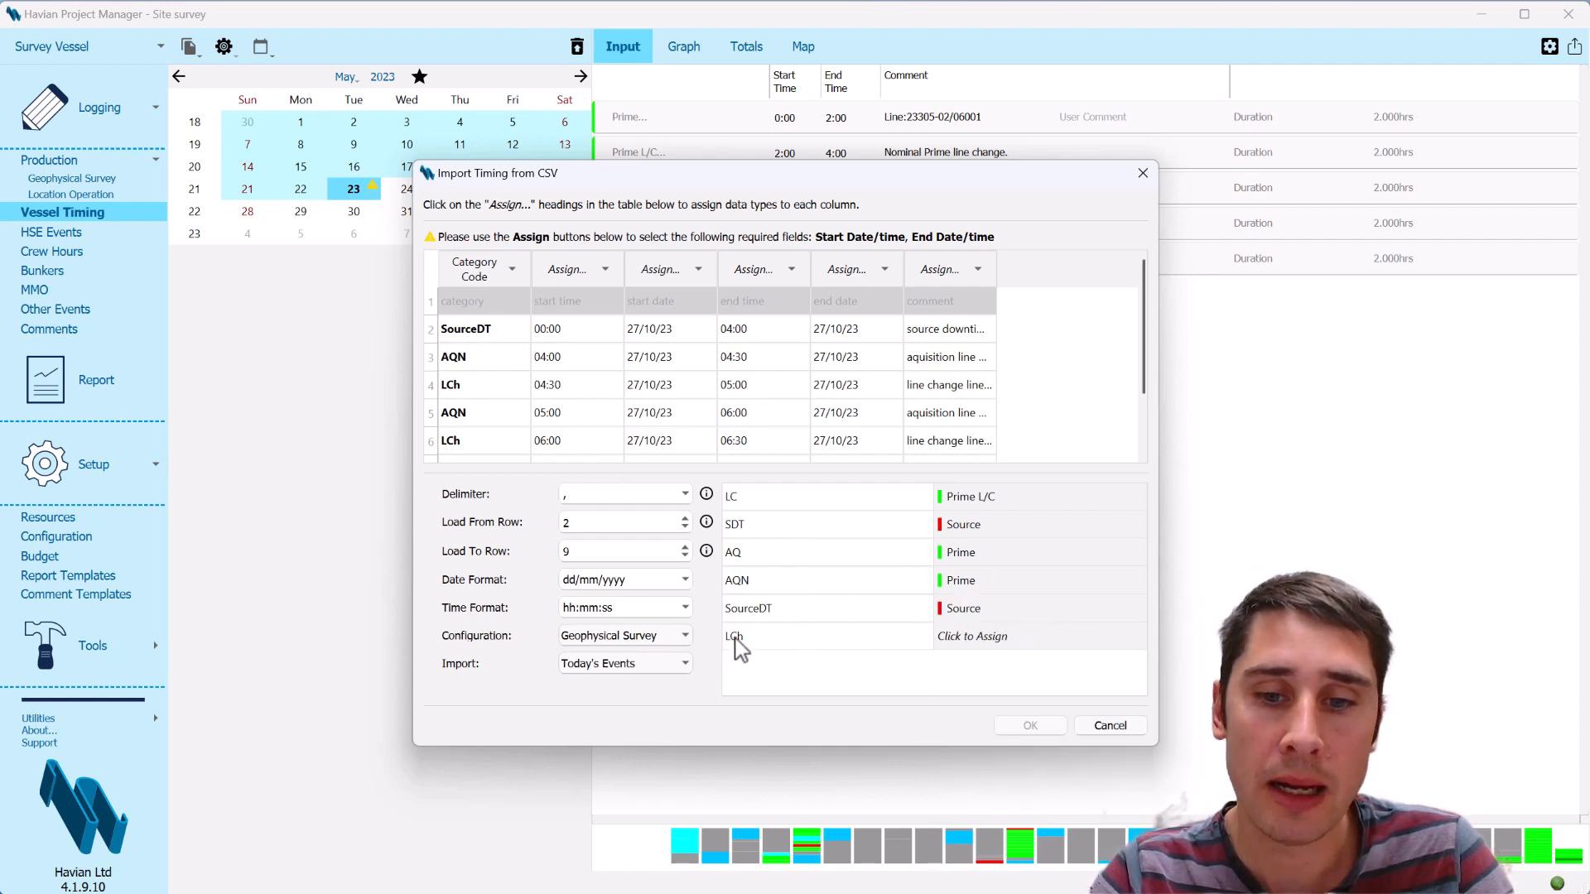
left_click(990, 637)
mouse_move(1075, 661)
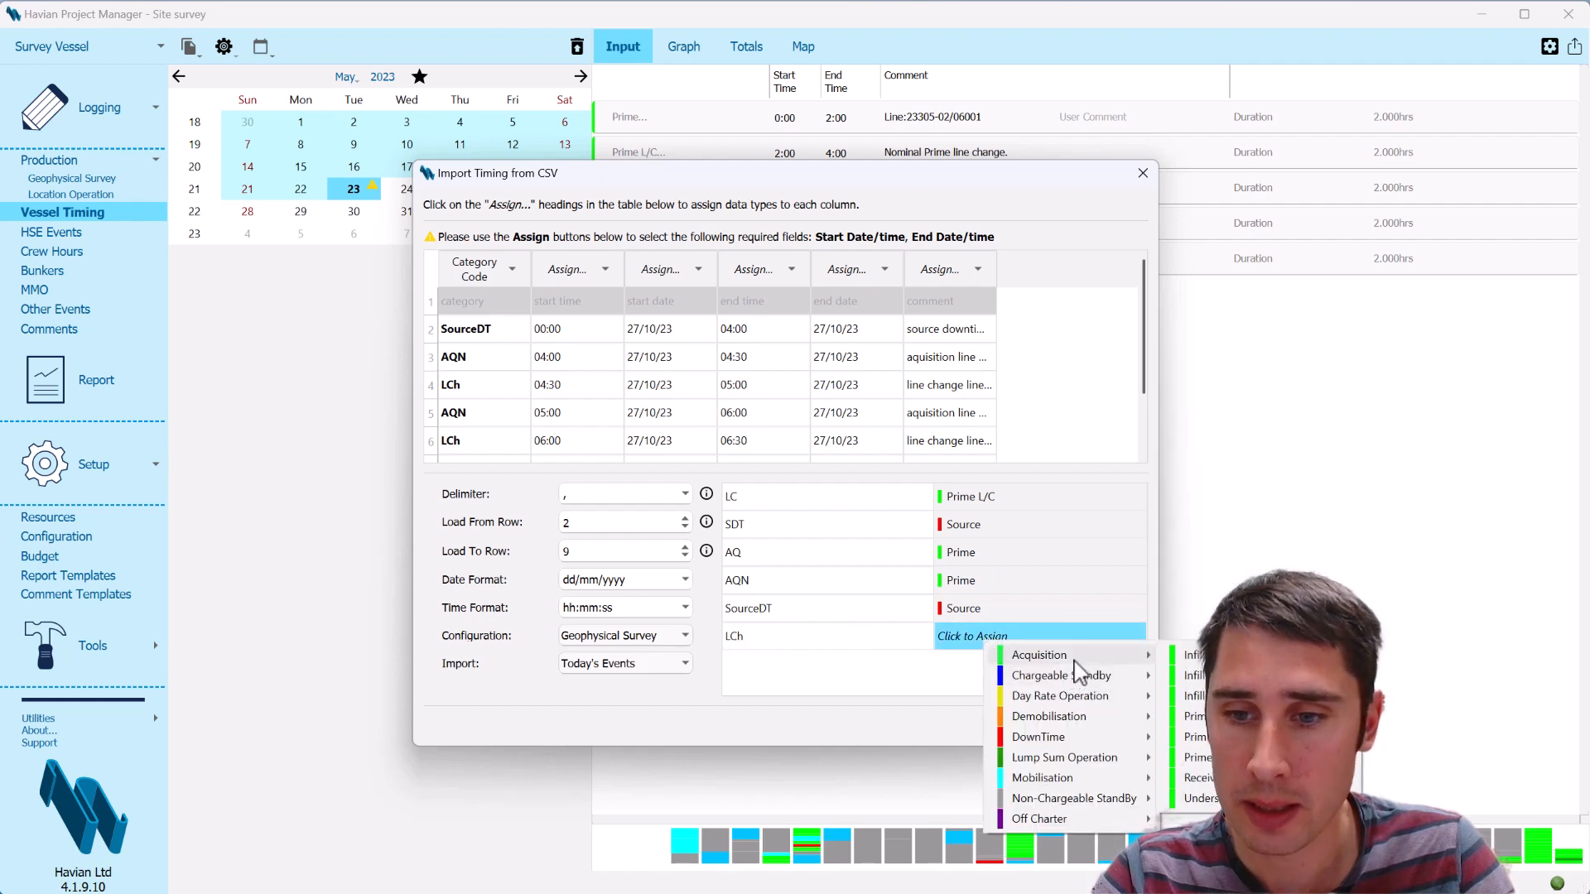
left_click(1193, 757)
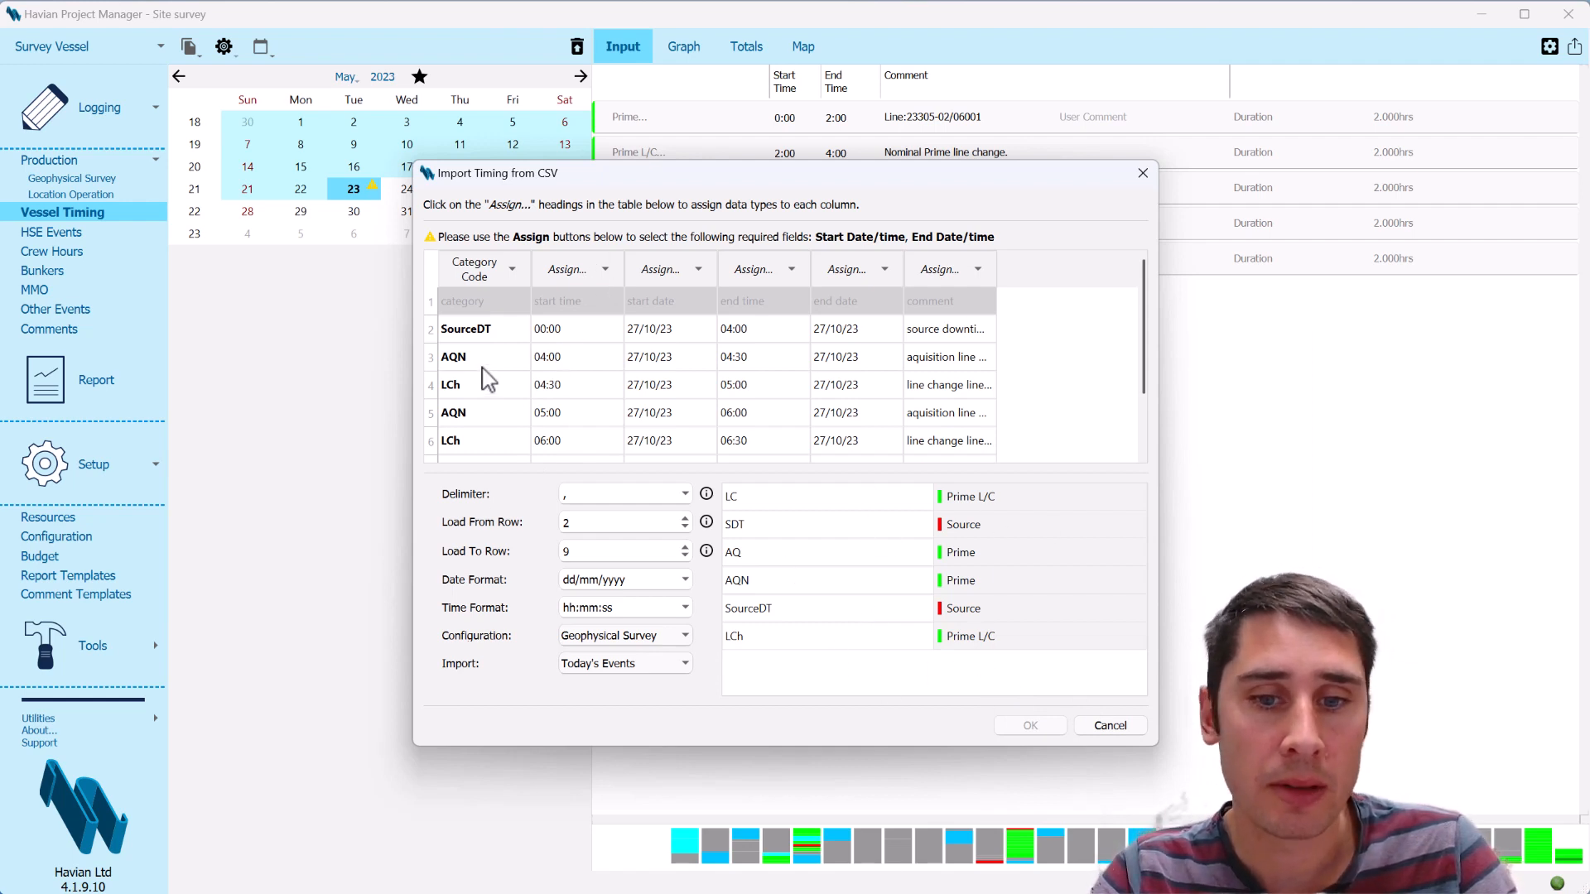
Assign the remaining CSV columns as Start Time, Start Date, End Time, End Date and Comment, and run the timing import
left_click(605, 274)
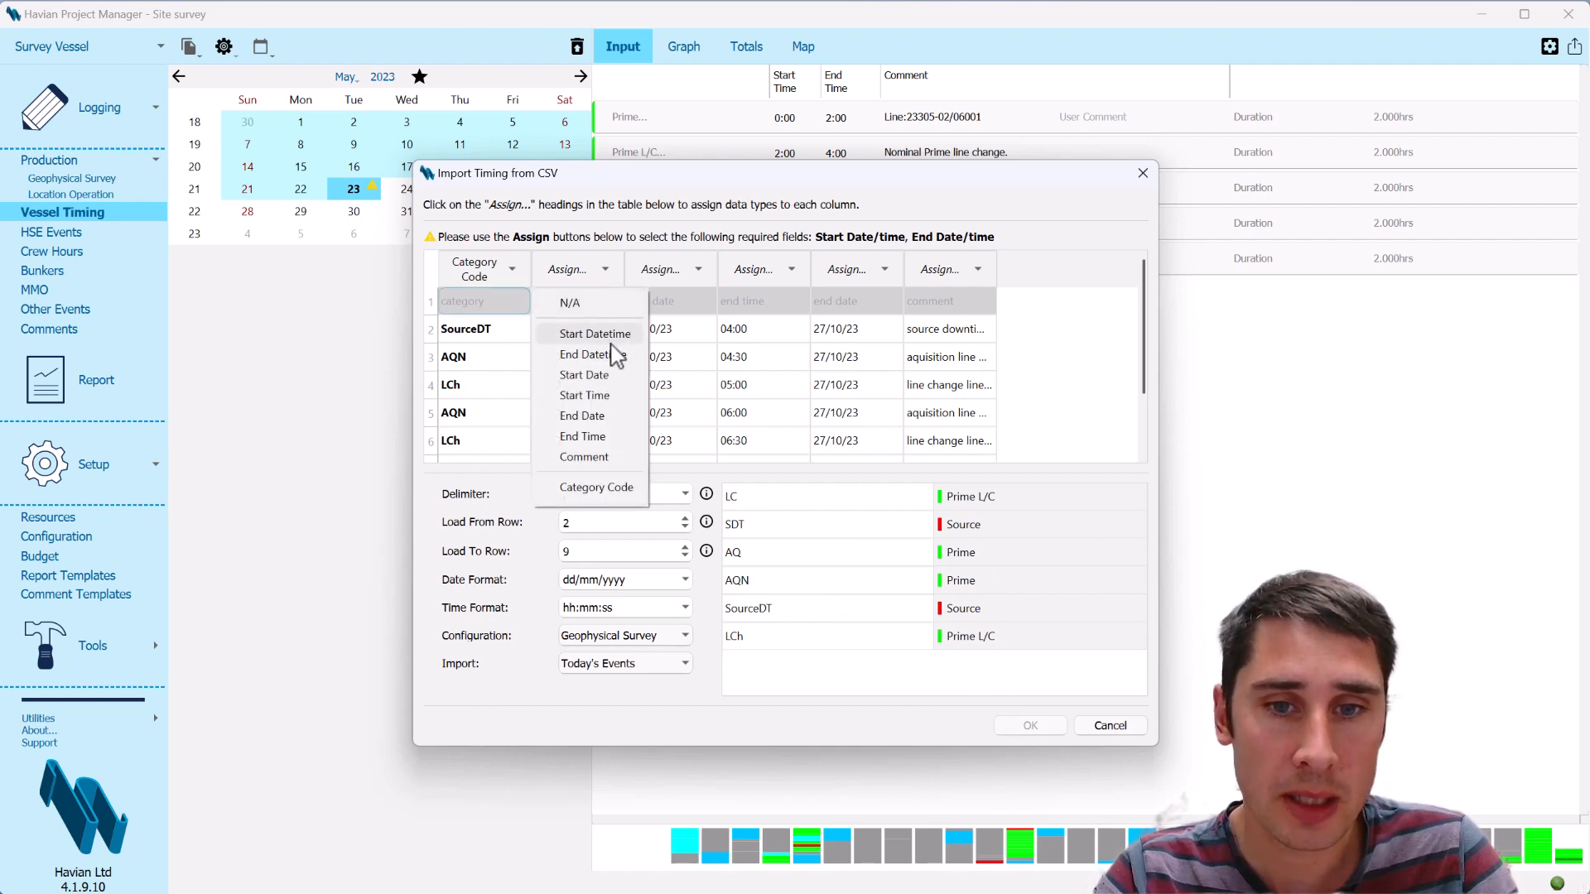
left_click(619, 398)
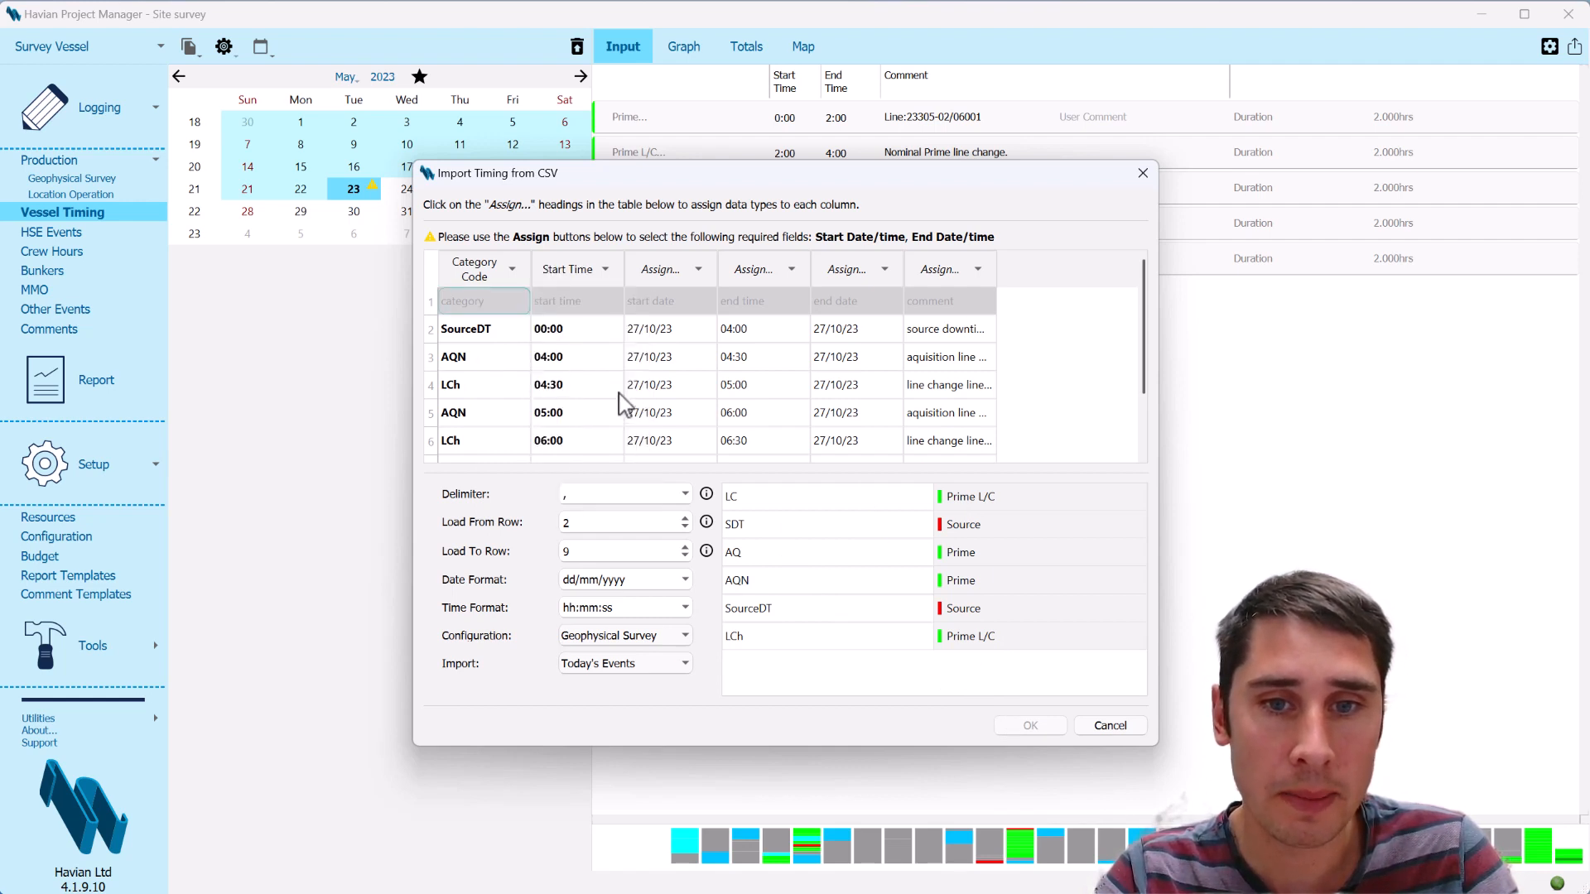
left_click(677, 273)
left_click(699, 375)
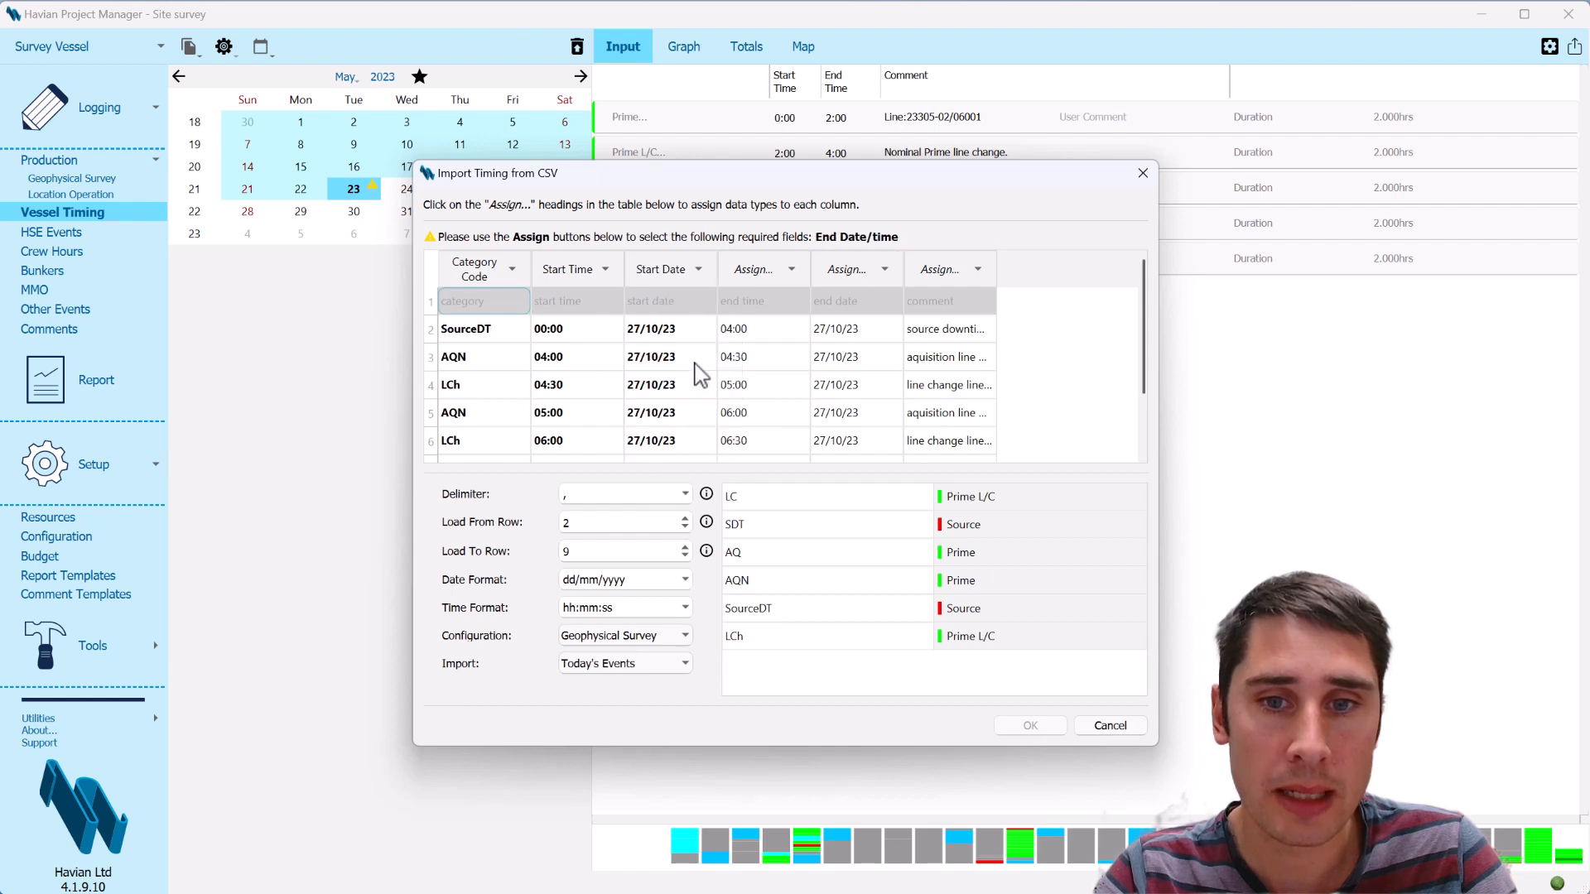
left_click(791, 271)
left_click(791, 396)
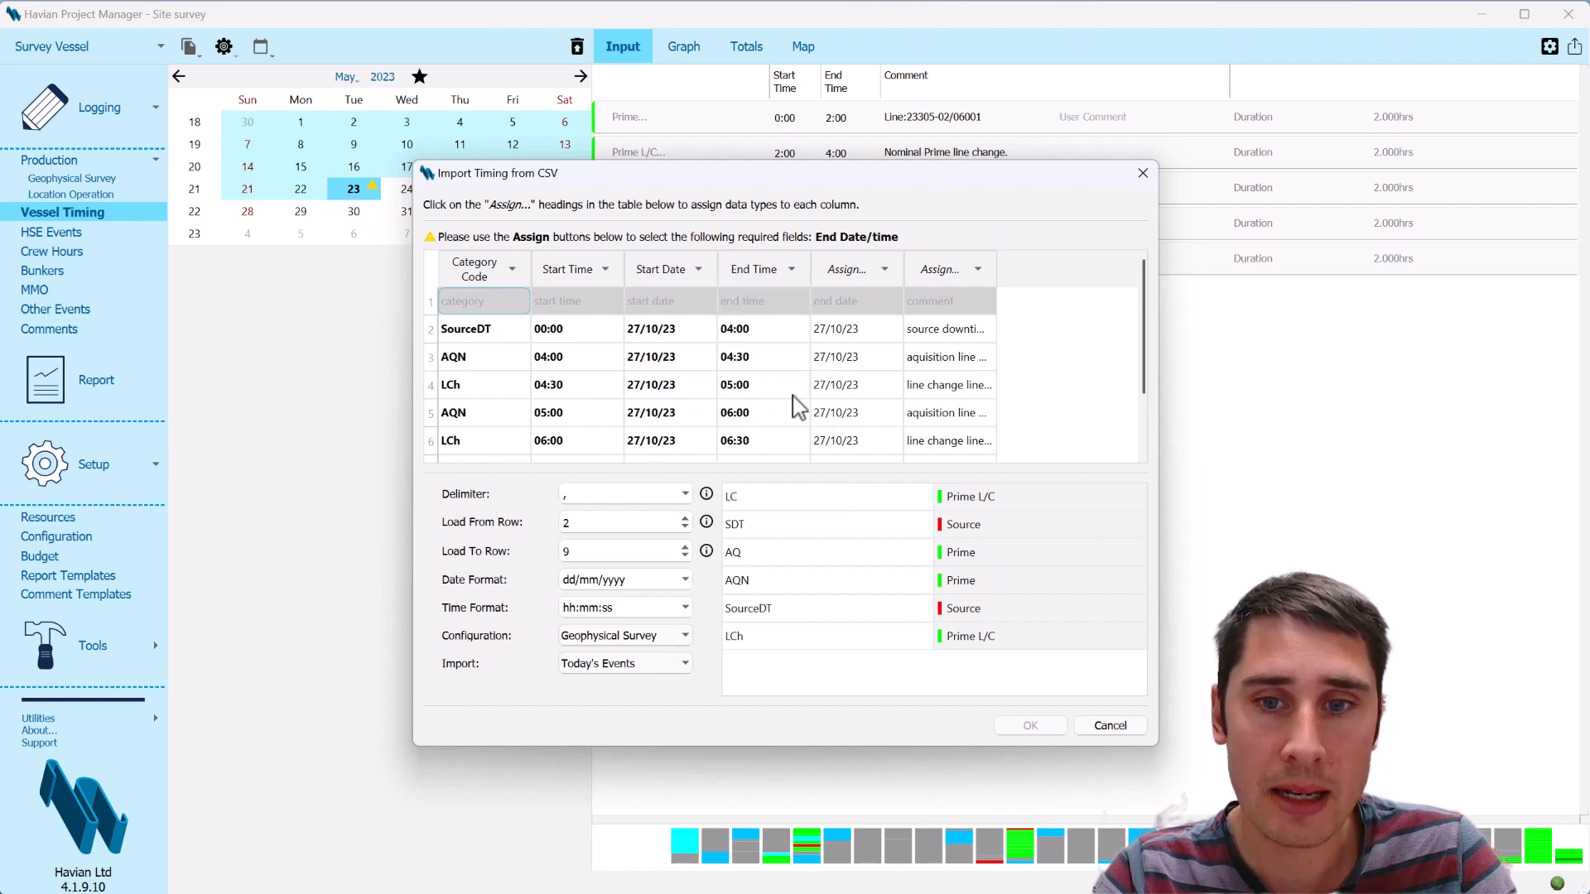
left_click(857, 275)
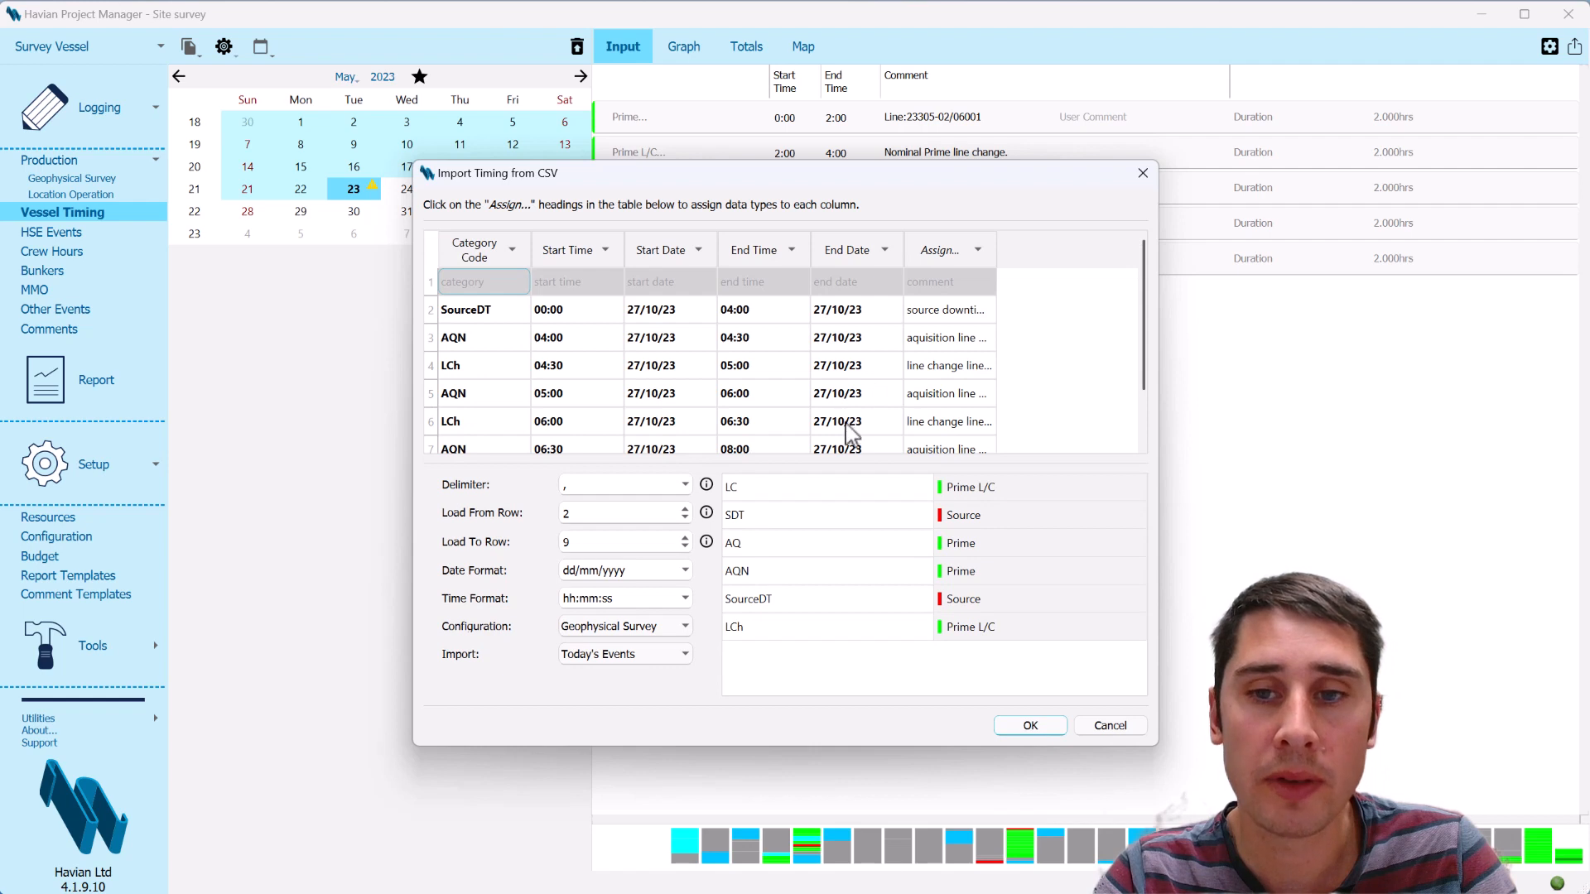
left_click(950, 250)
left_click(958, 355)
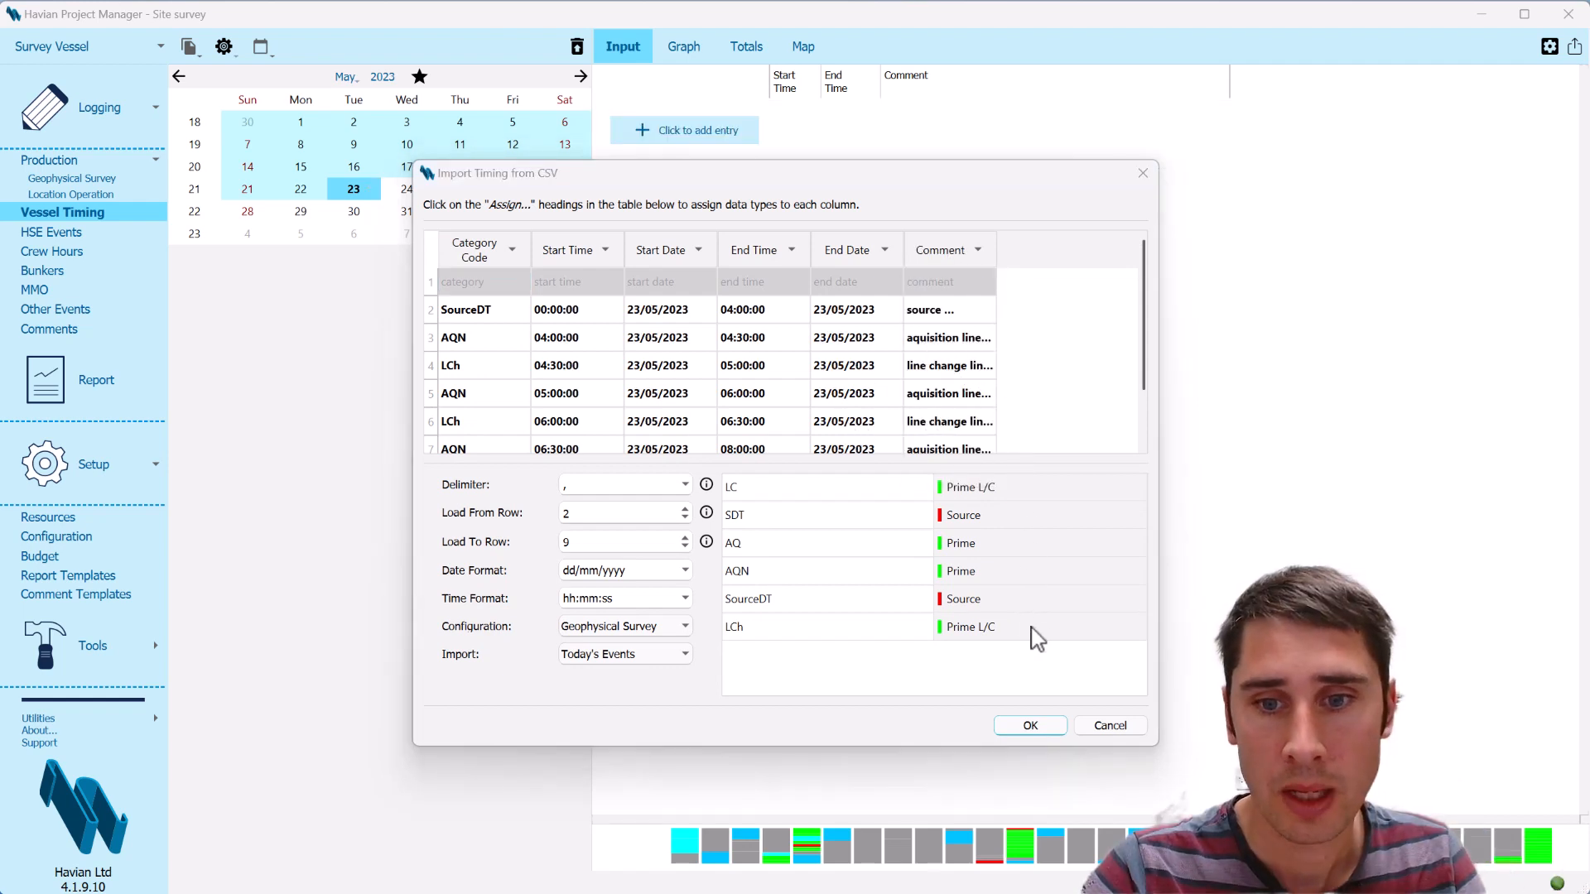
left_click(1031, 725)
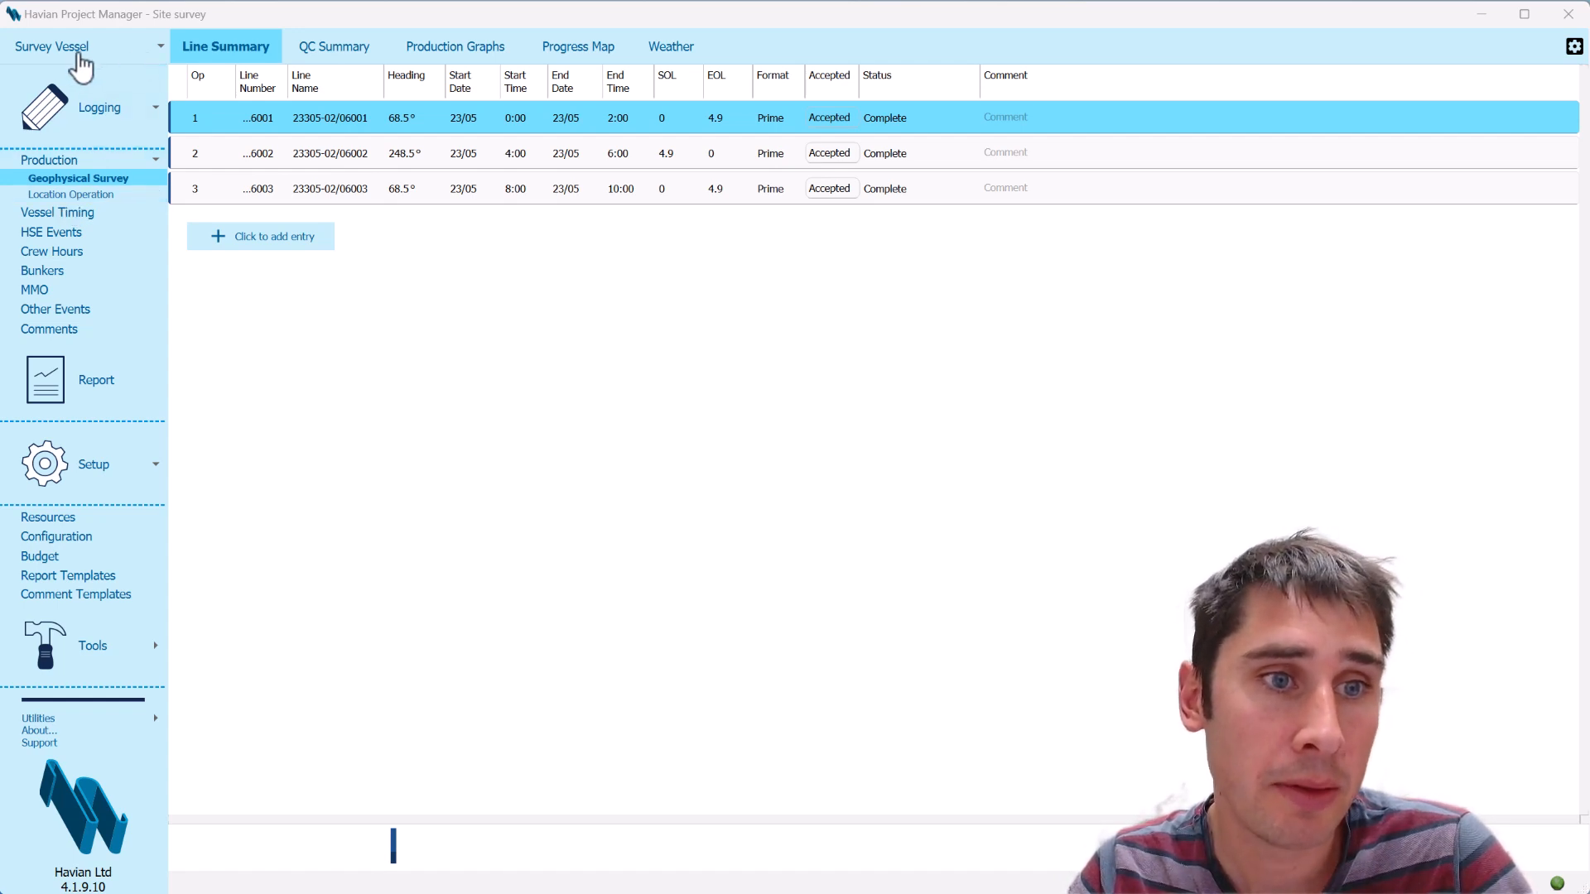
Open the Geophysical Survey production log
left_click(81, 196)
left_click(87, 179)
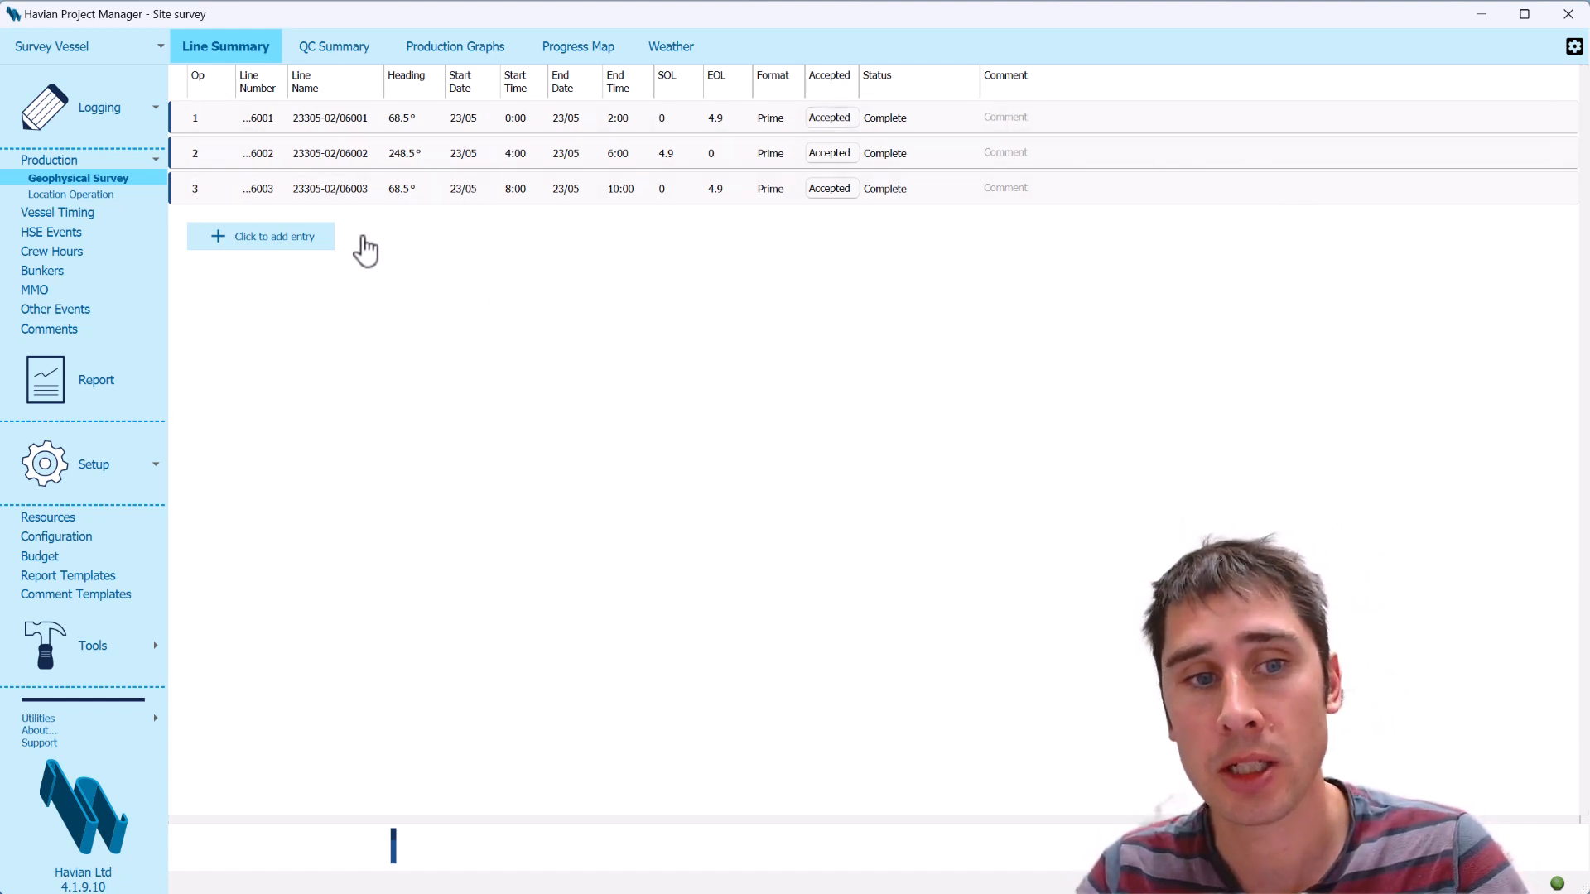
Add two blank entries to the survey line summary and delete both of them again
left_click(270, 241)
left_click(241, 274)
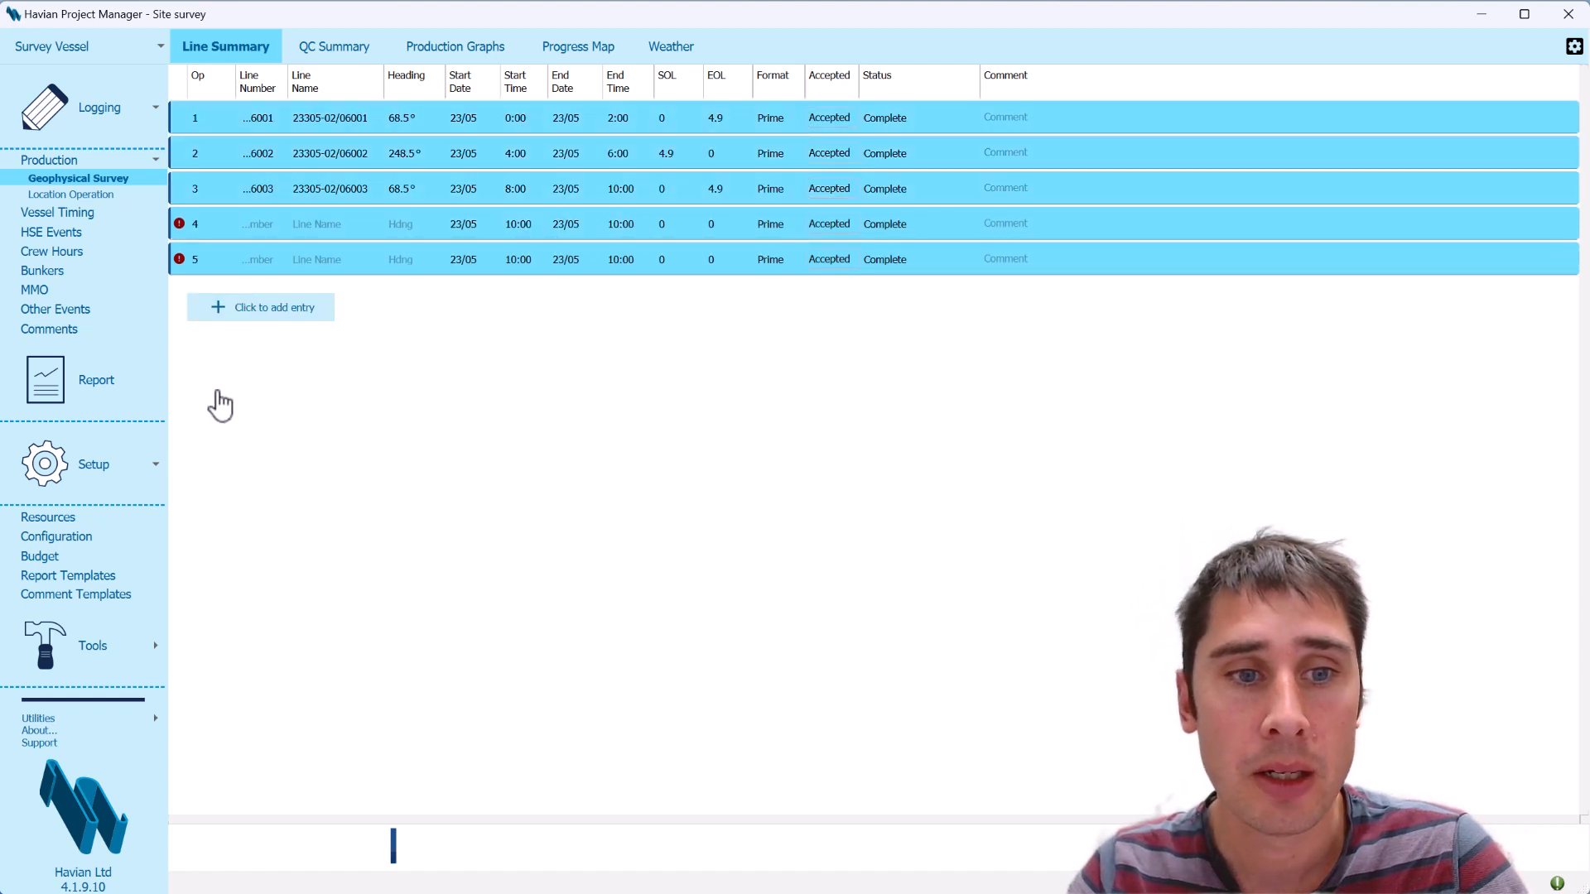
left_click(216, 260)
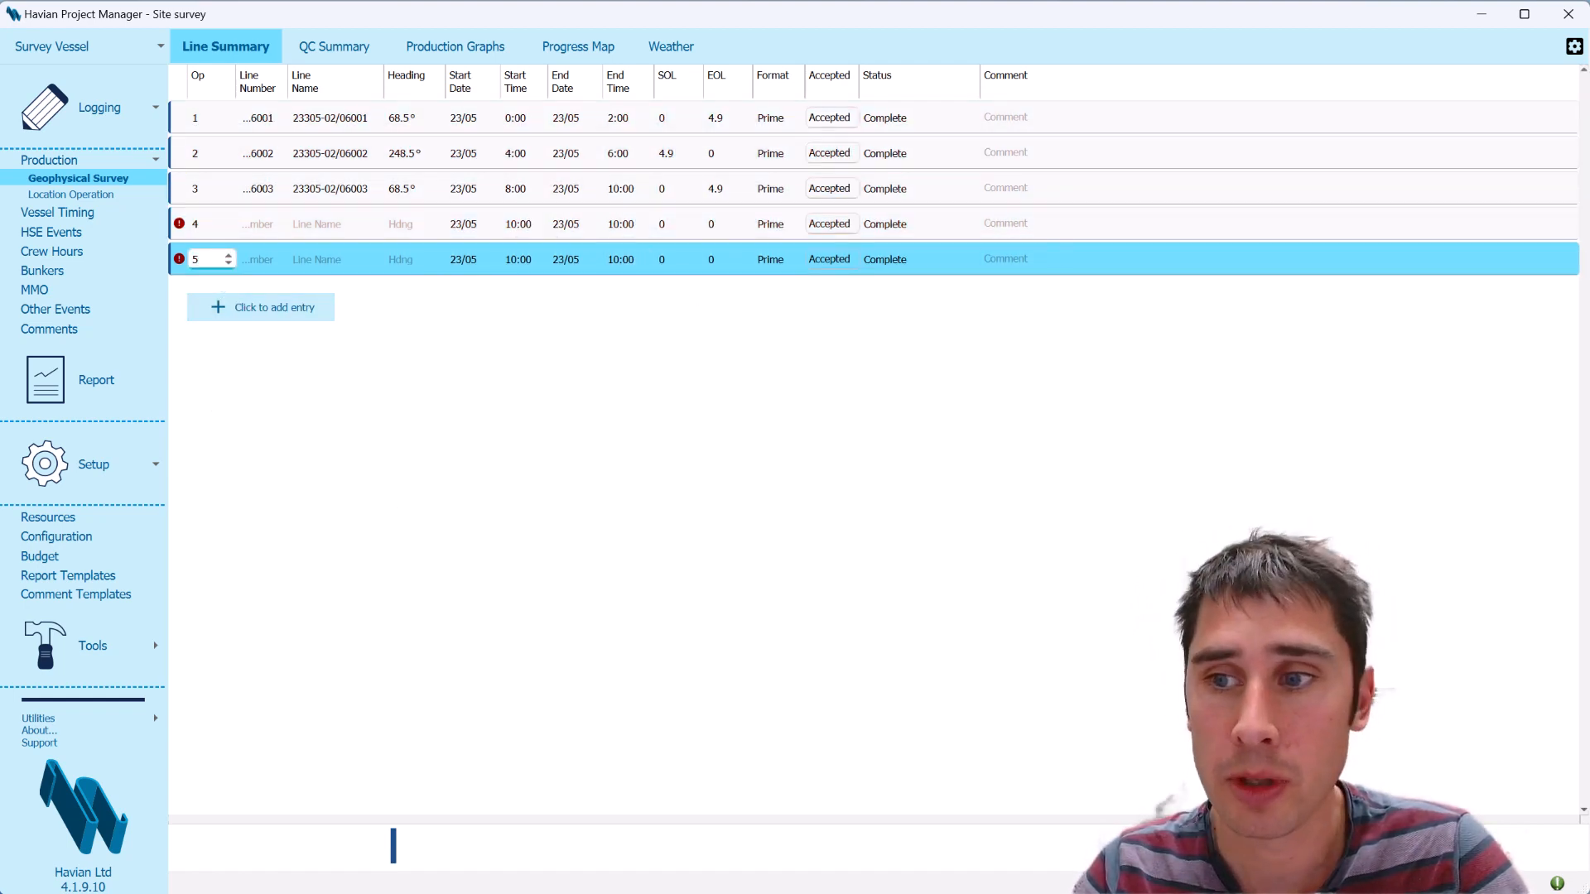
left_click(1564, 259)
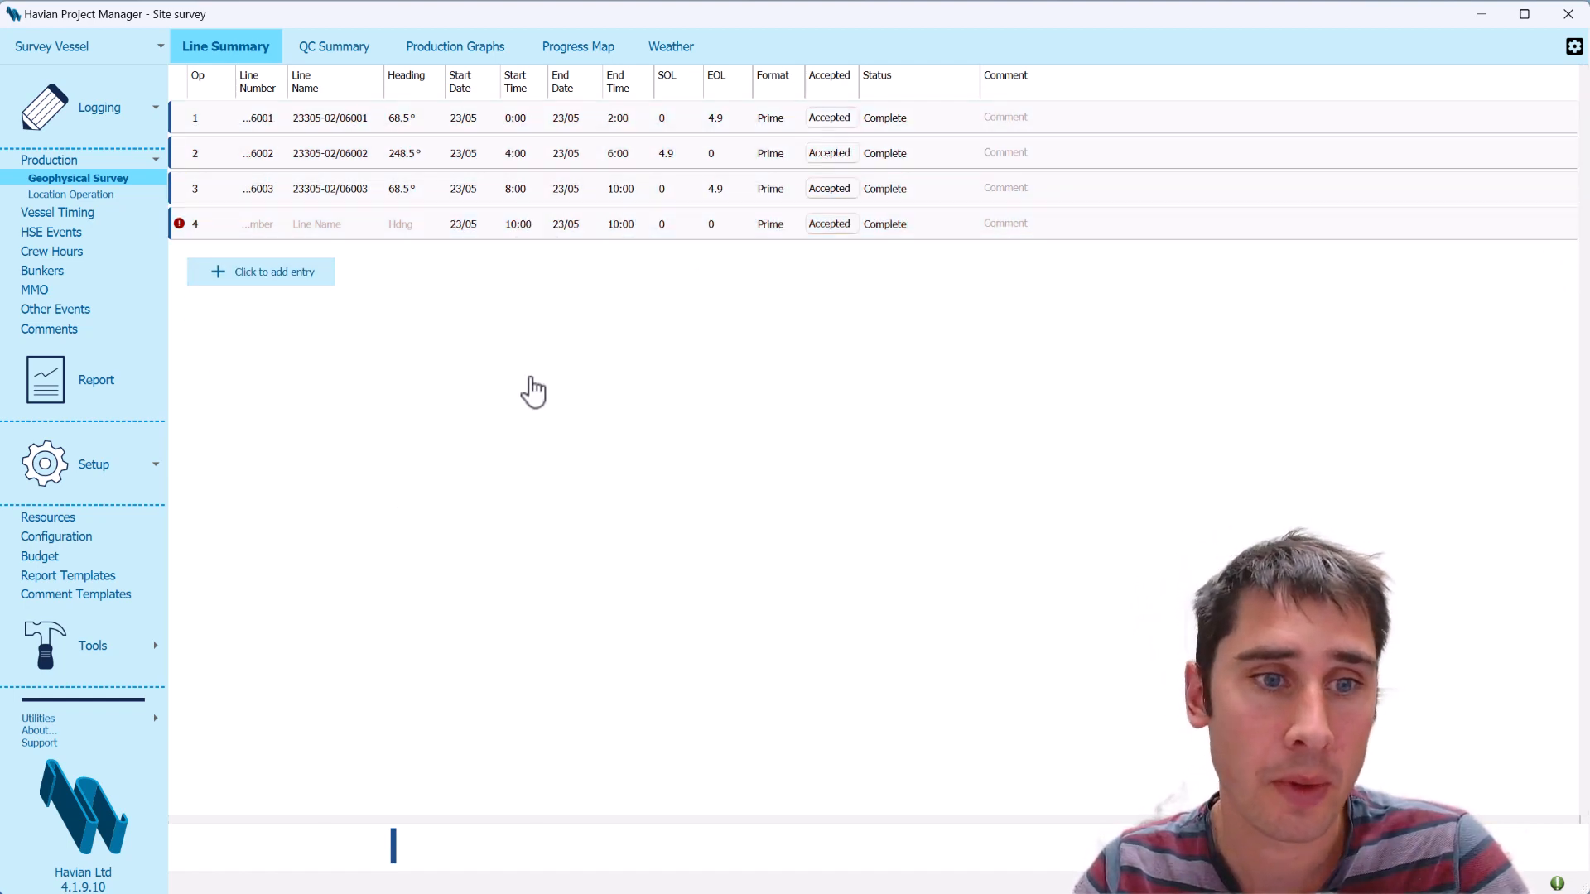
left_click(229, 117)
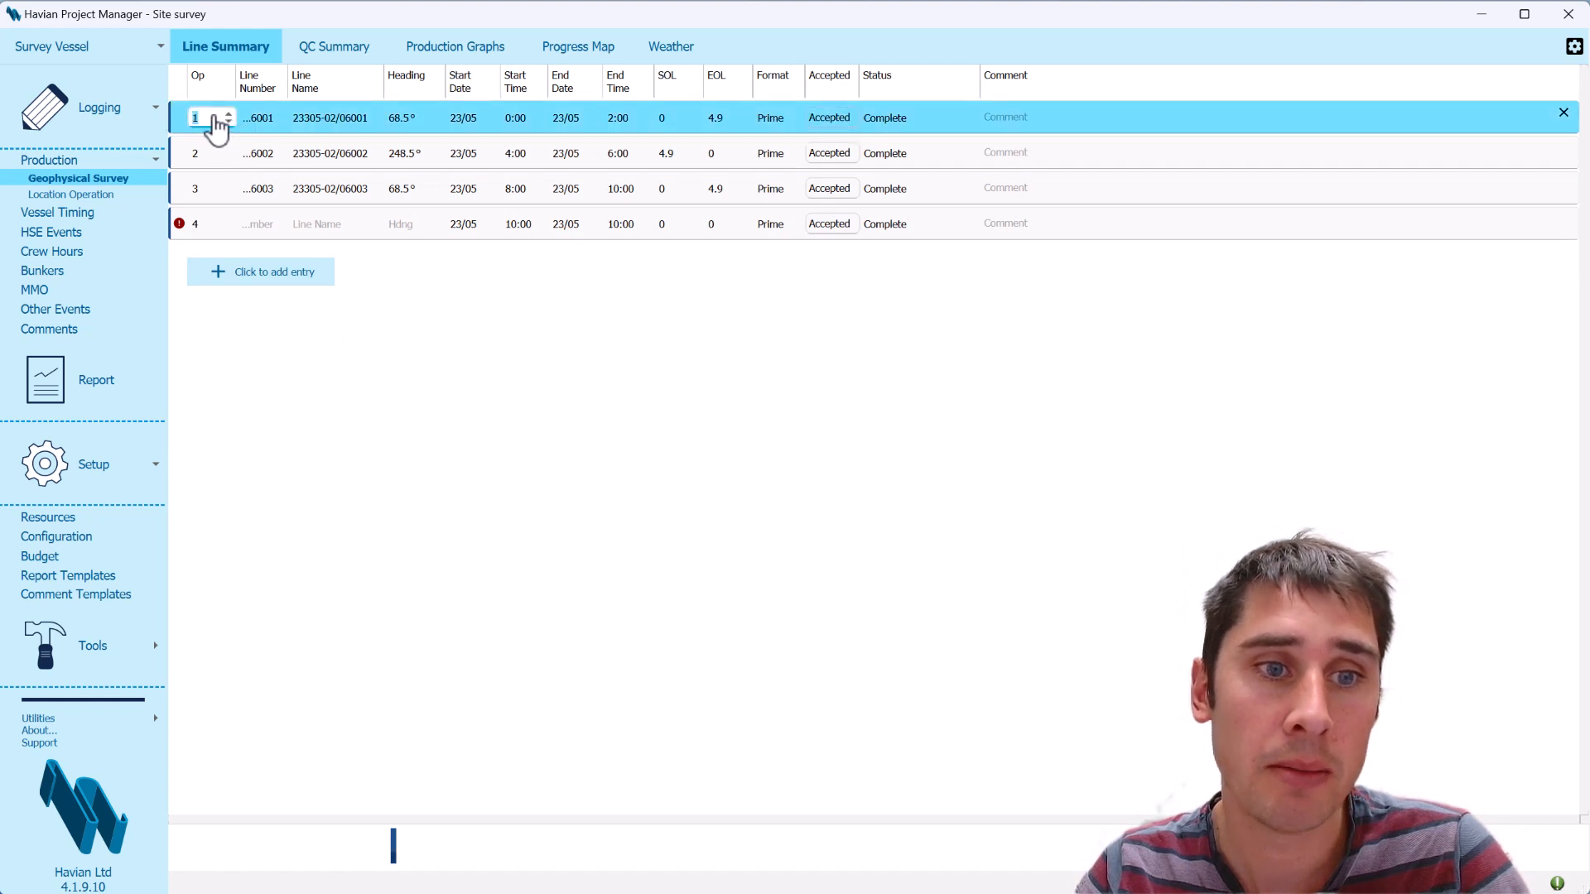
left_click(184, 221)
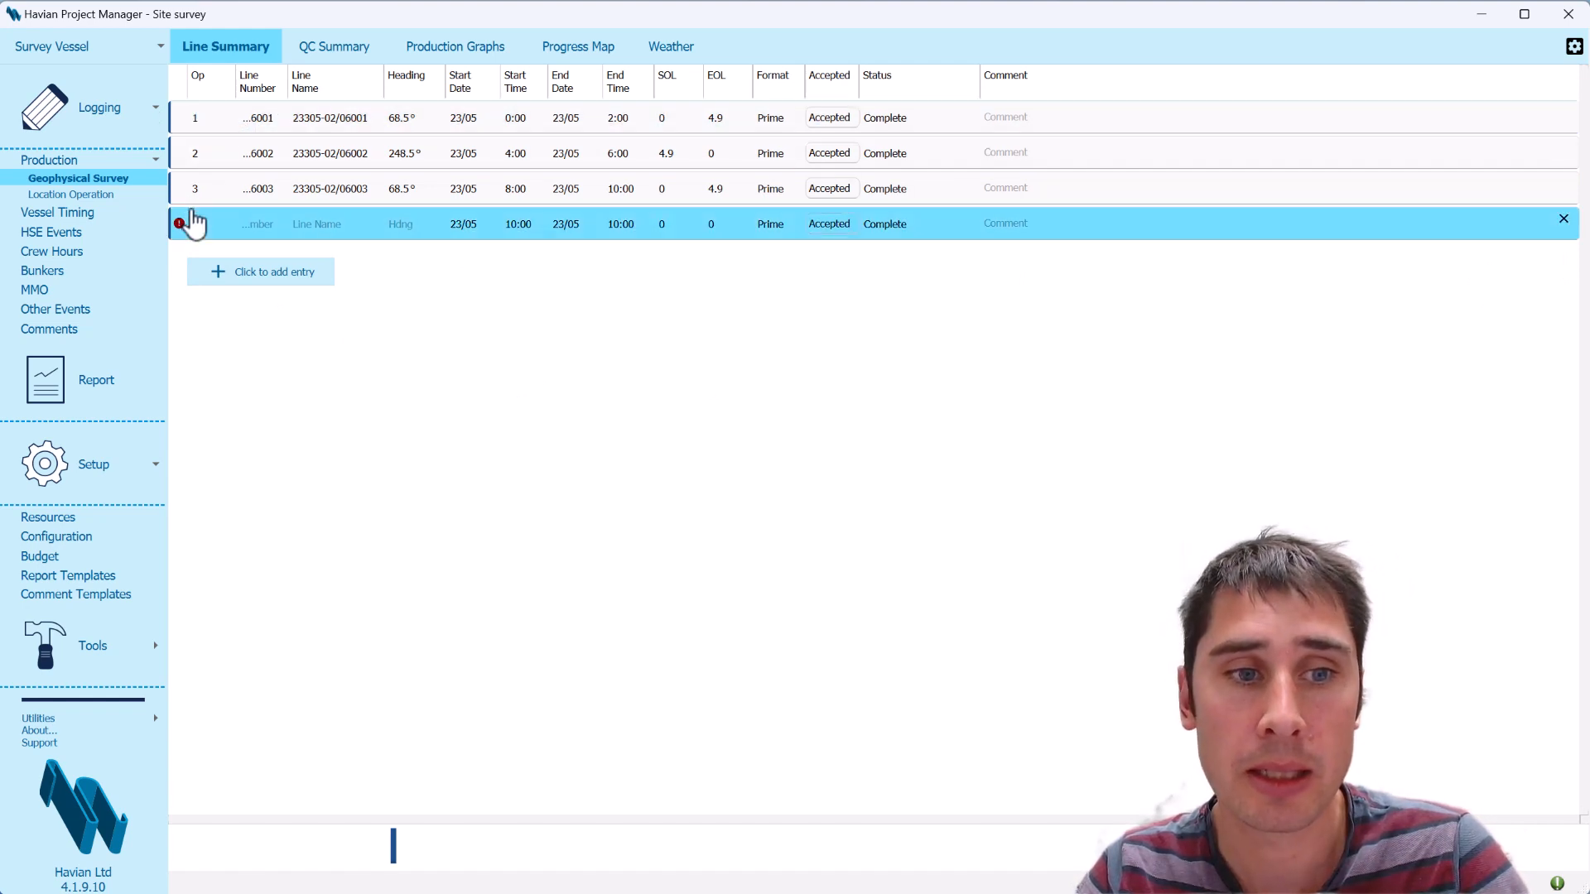
left_click(1563, 222)
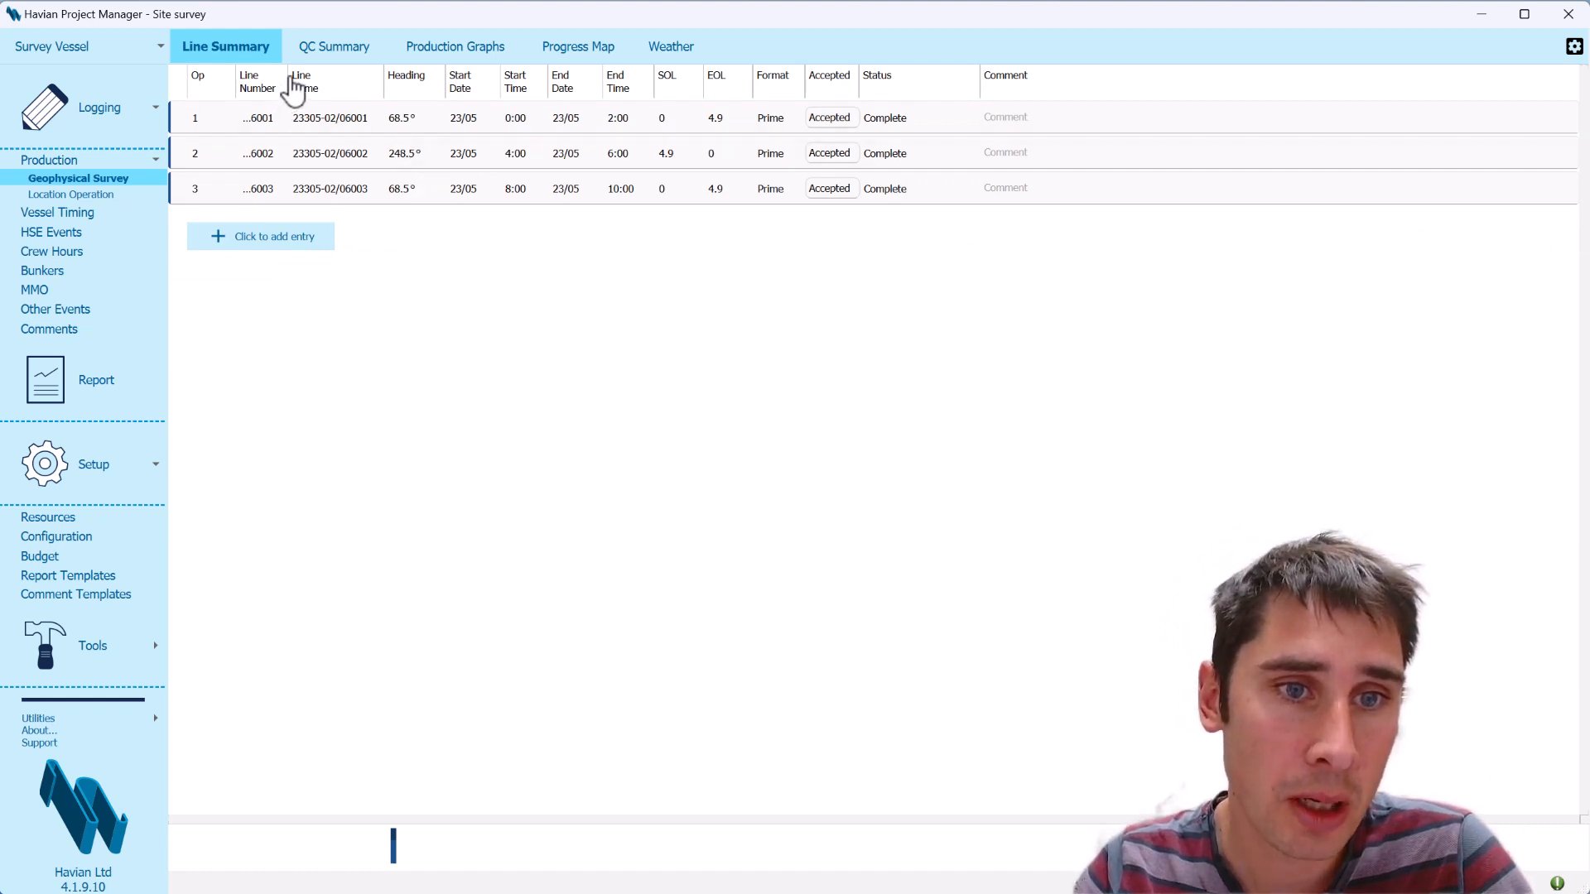
left_click_drag(291, 76, 292, 117)
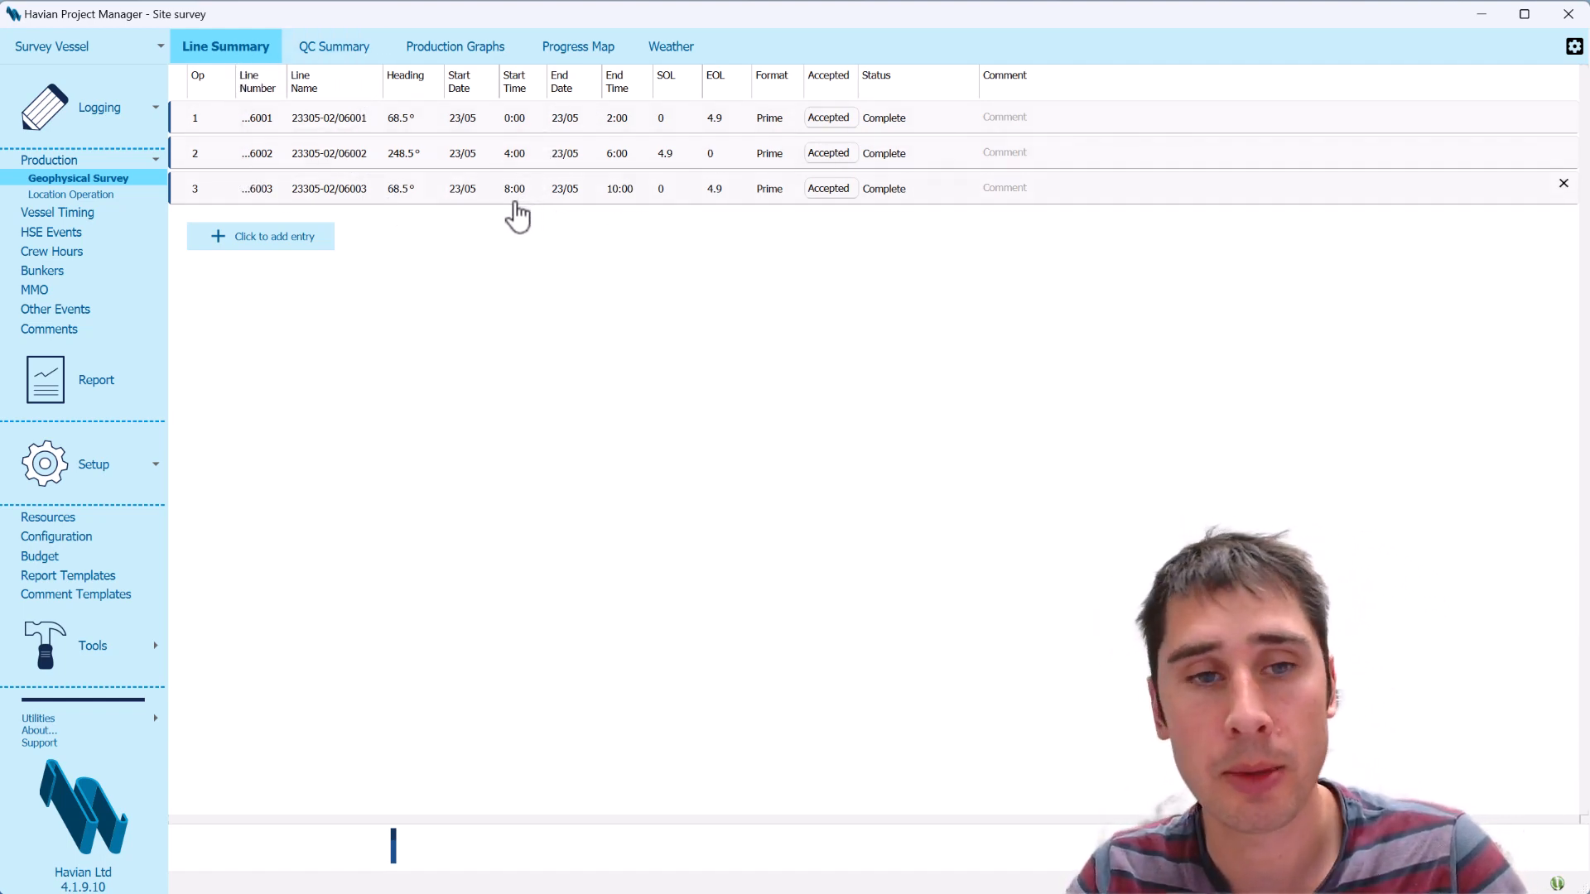
left_click(336, 51)
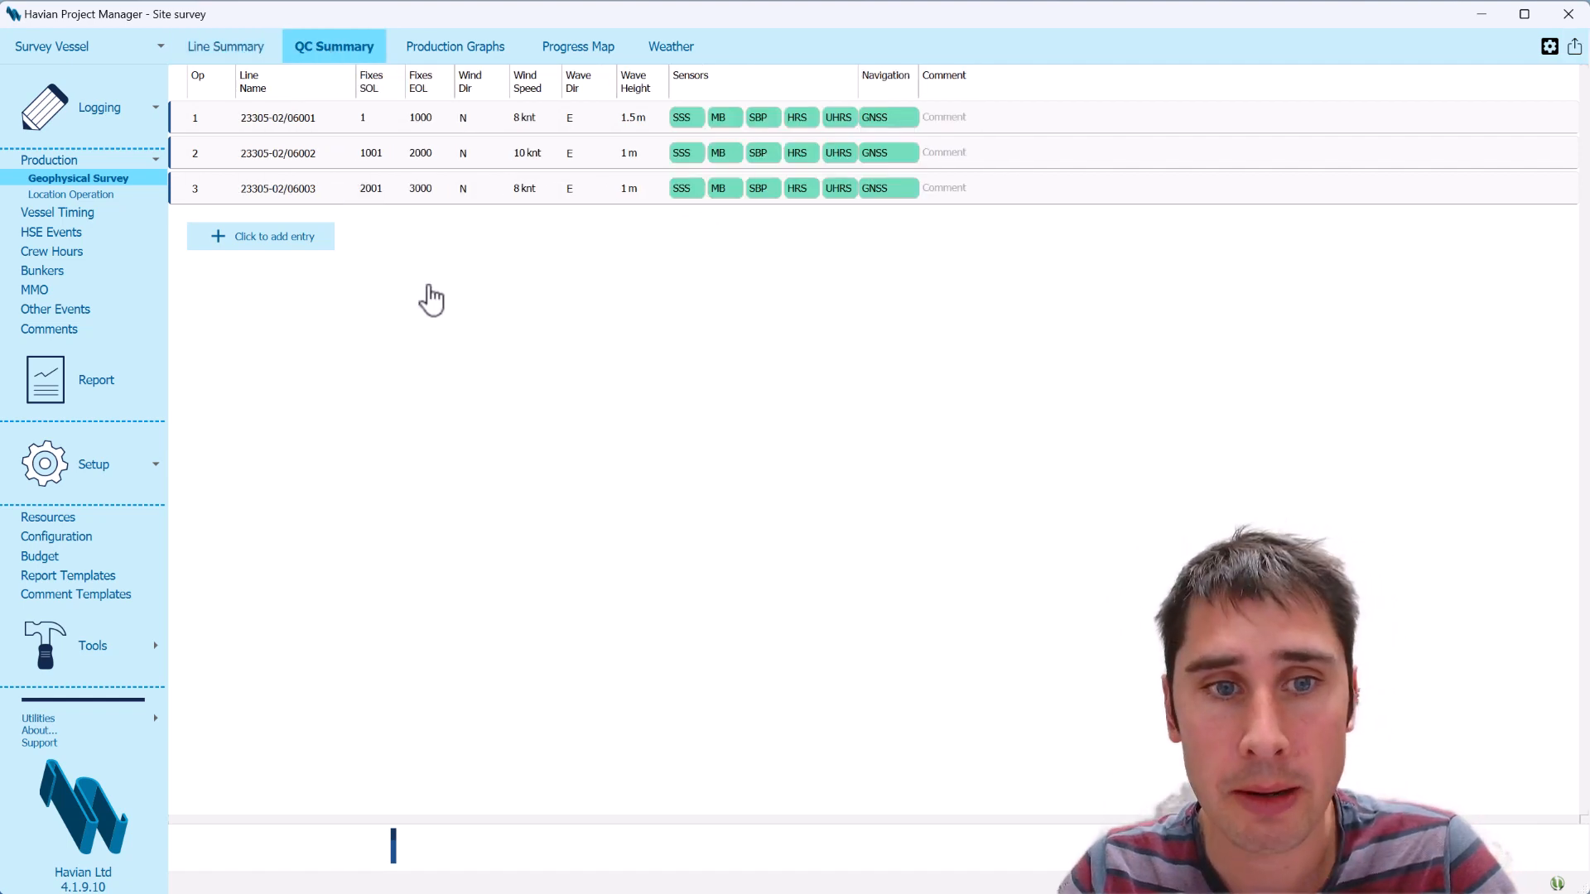
left_click(251, 53)
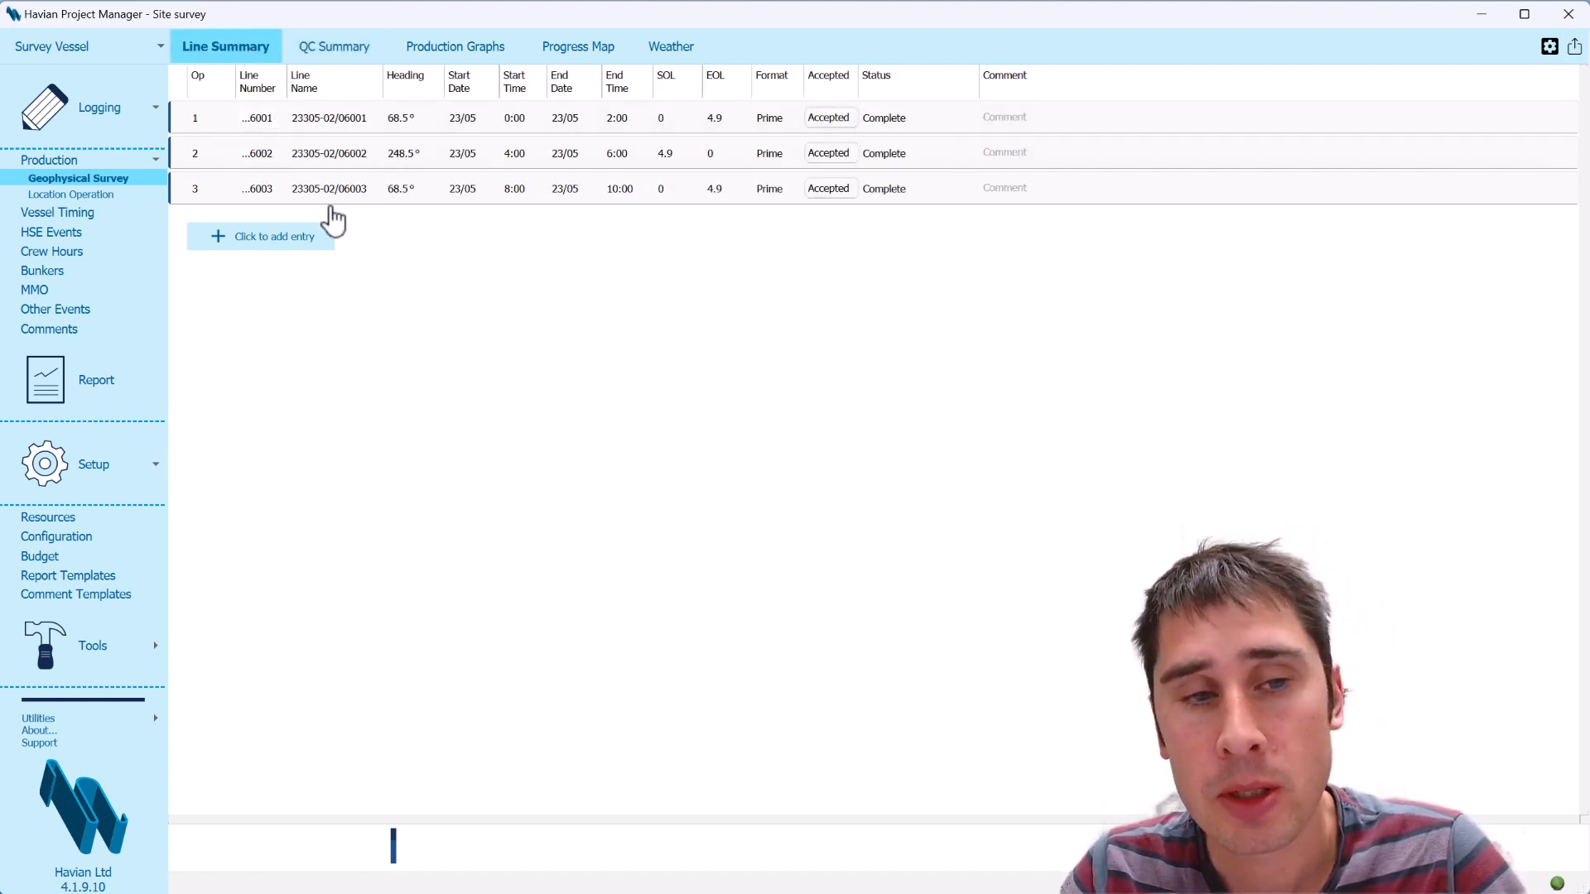
Add a fourth entry to the line summary and assign it survey line 23305-02/06004
left_click(296, 258)
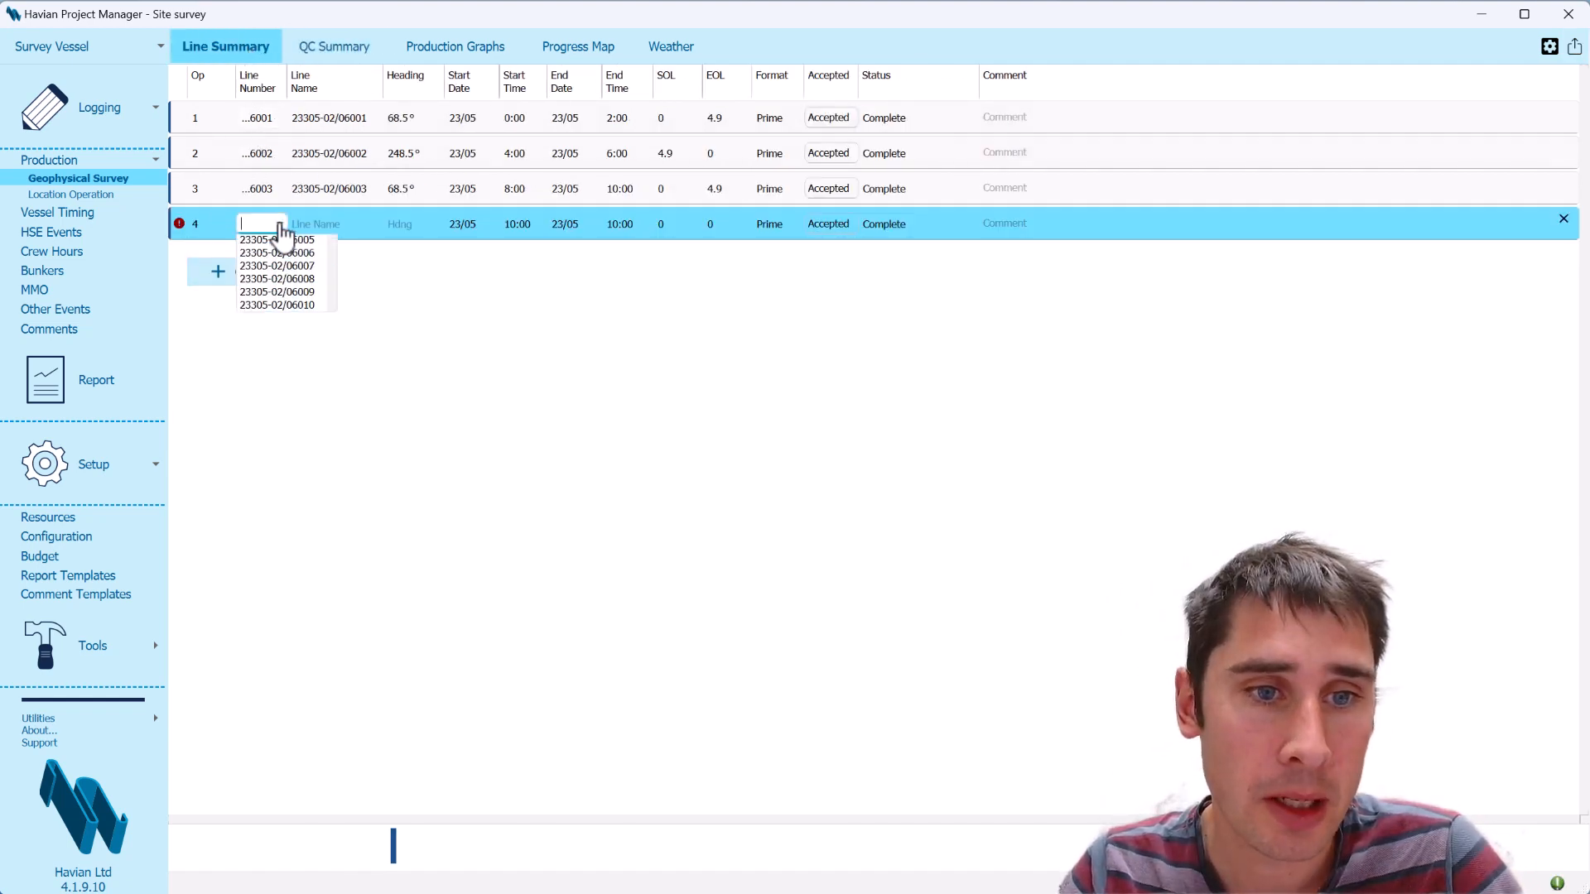
left_click(290, 280)
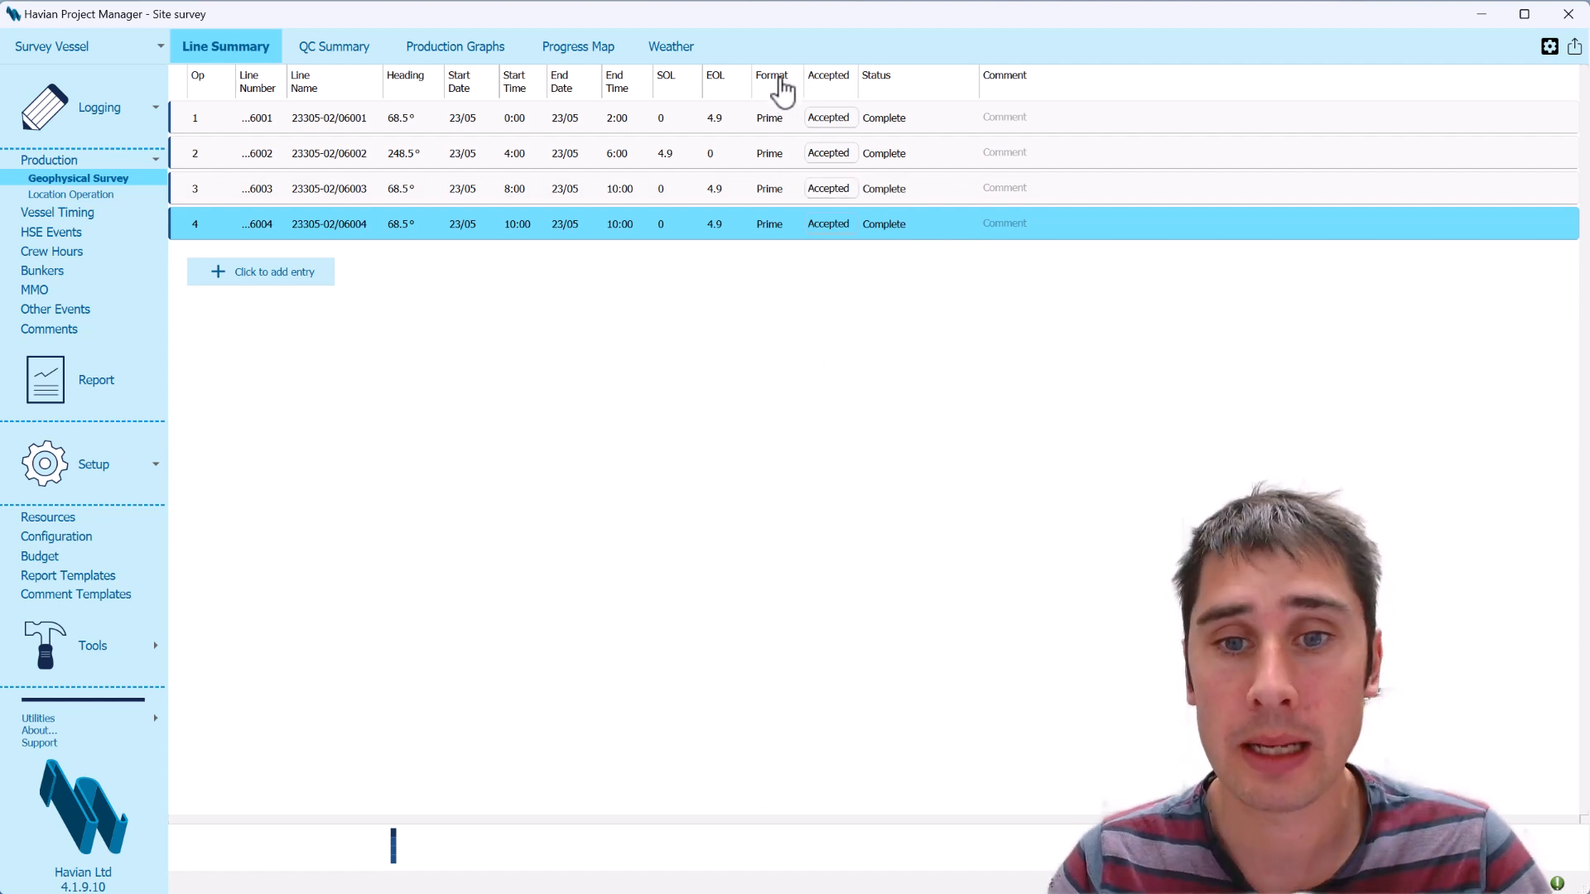
left_click(790, 232)
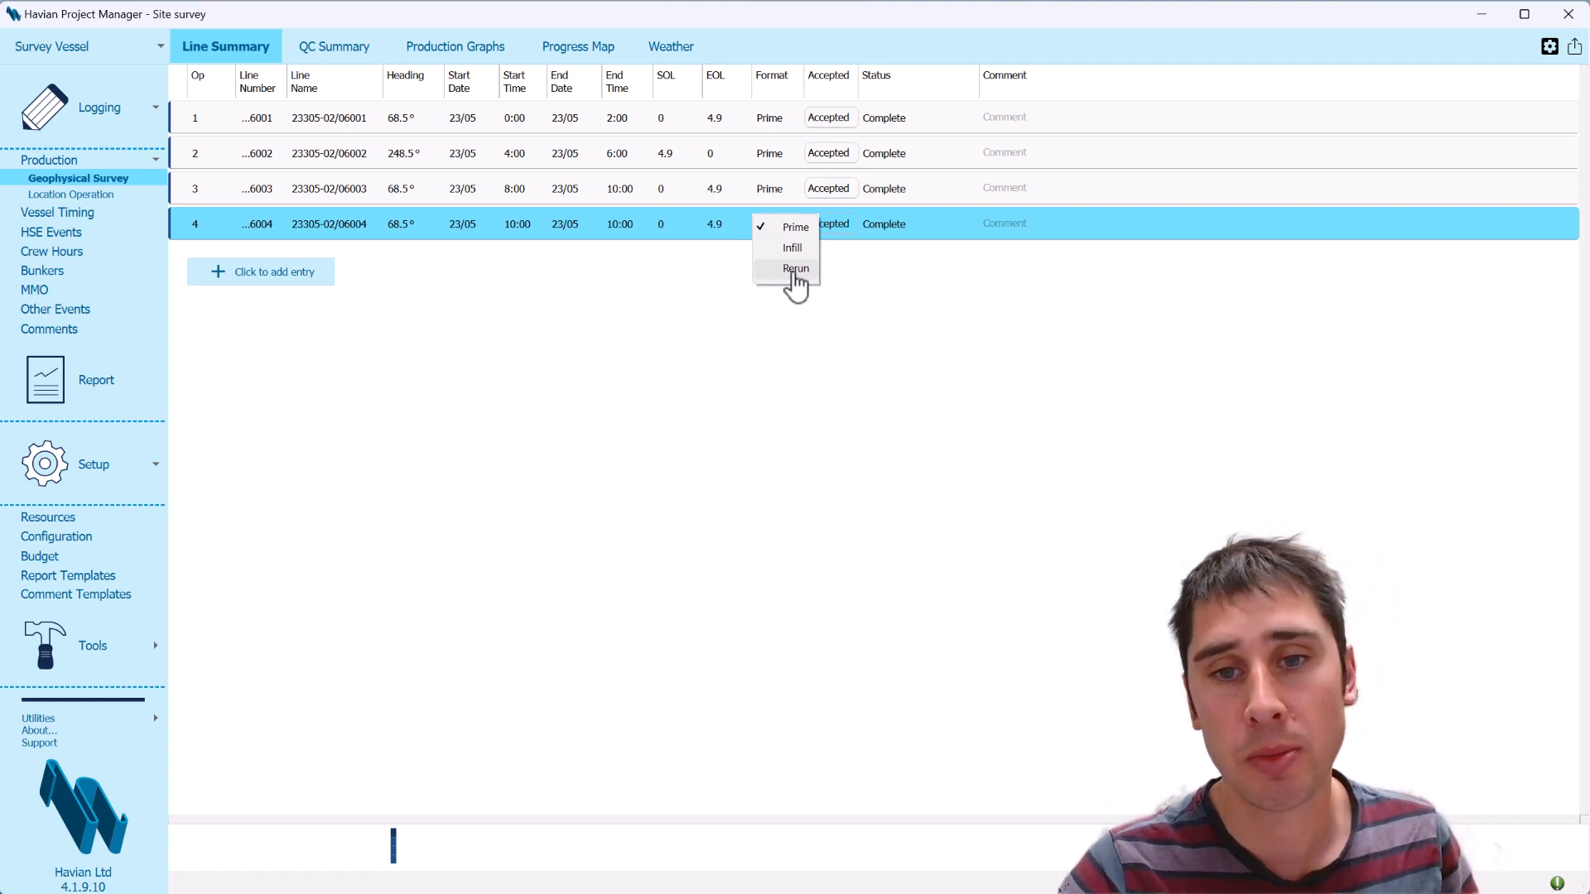
left_click(942, 224)
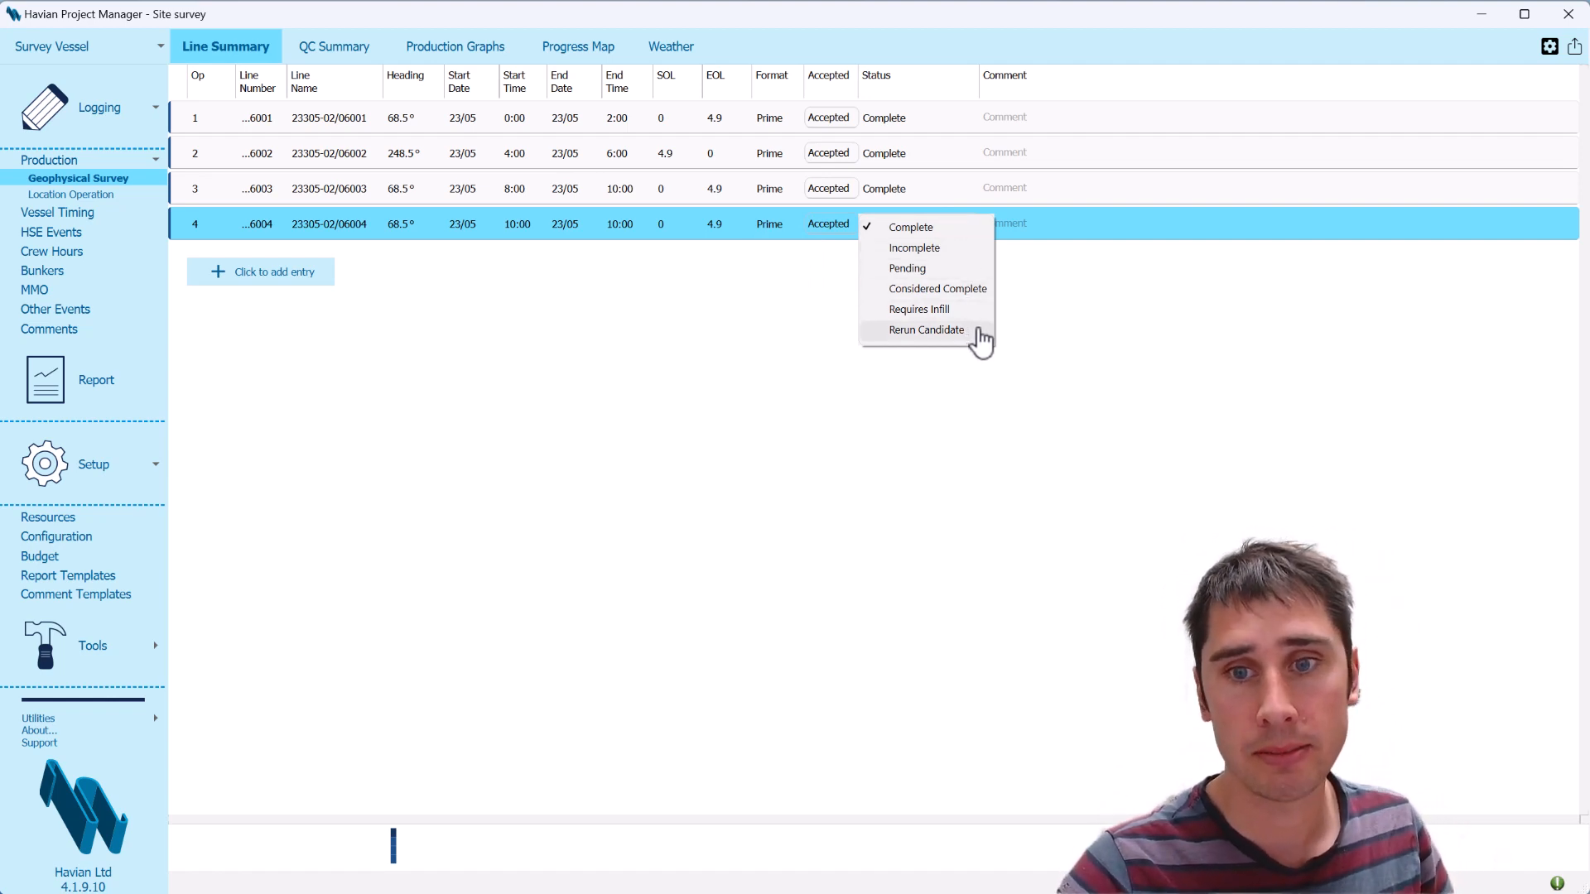
left_click(844, 317)
In the QC summary, give the fourth line entry fixes SOL 3001, fixes EOL 4000 and wind direction N
left_click(327, 58)
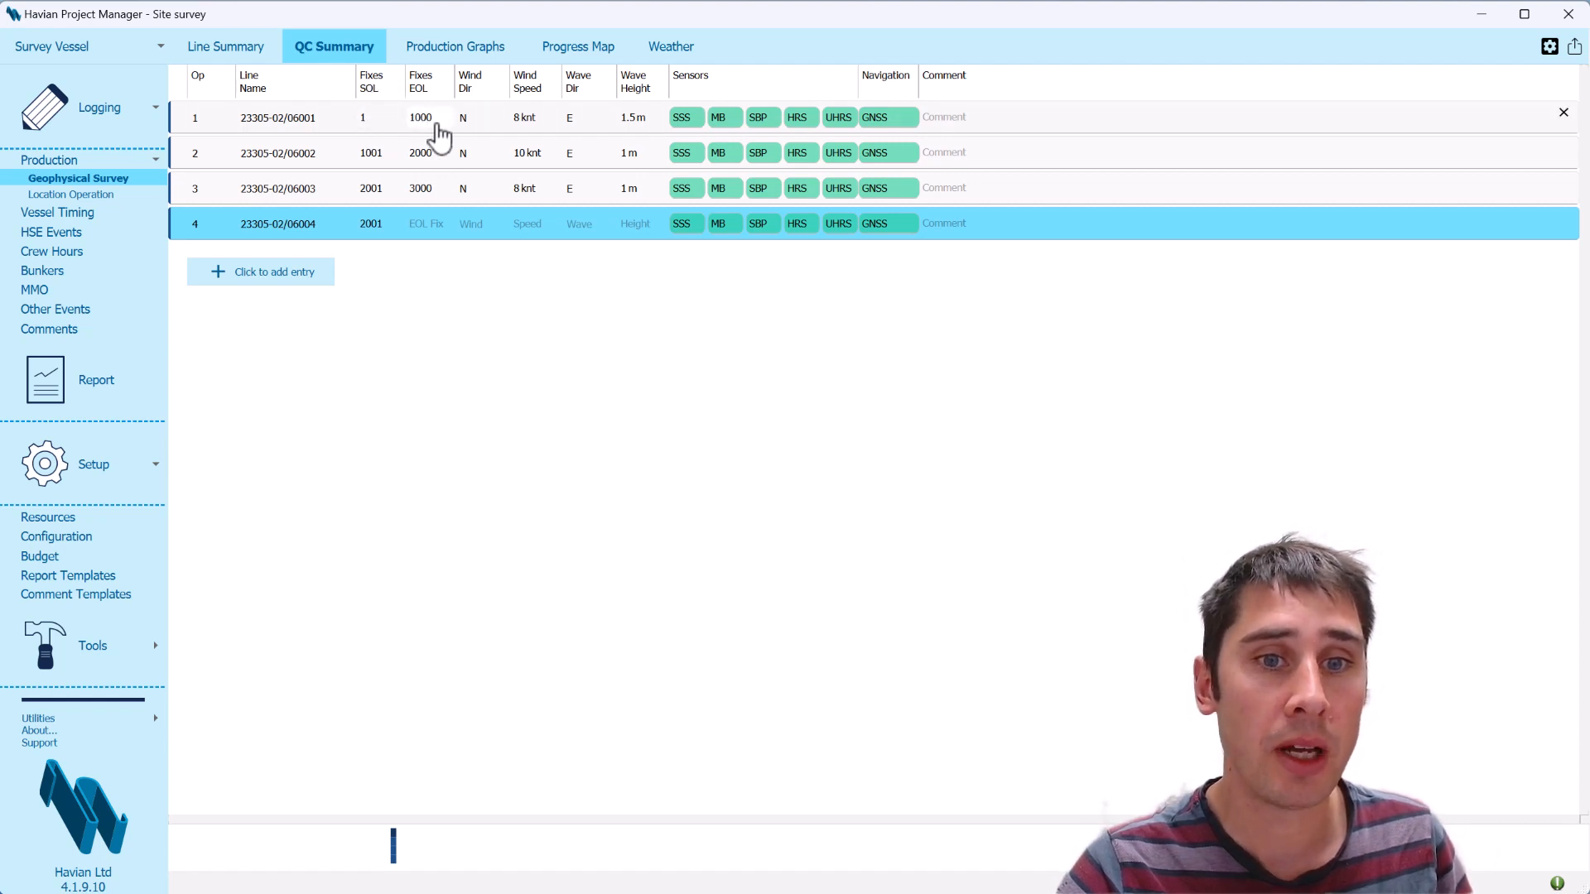
left_click(390, 237)
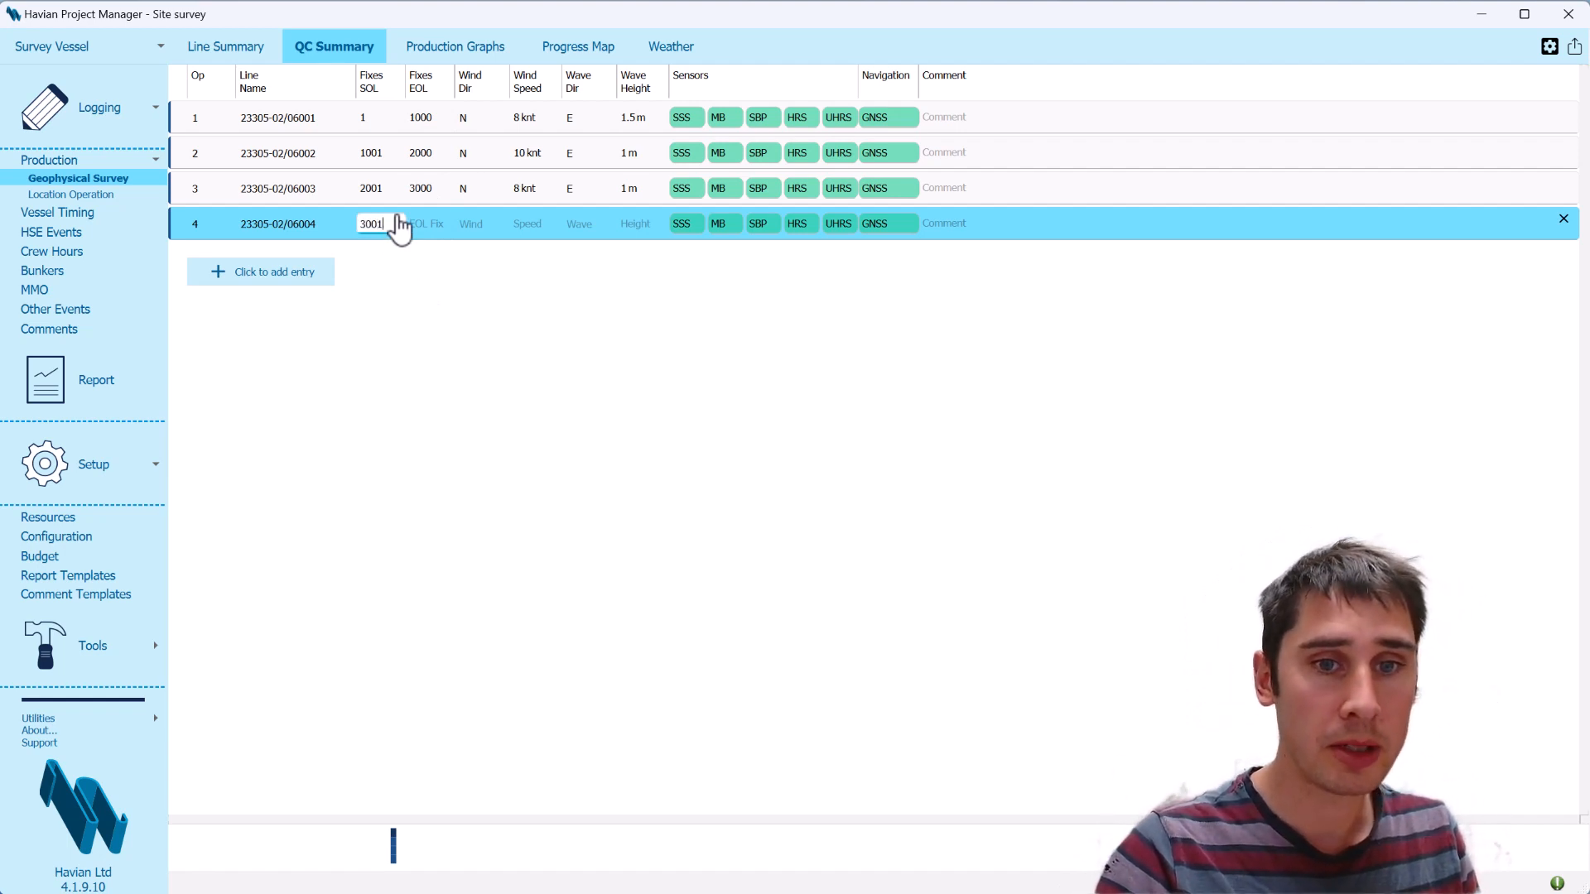
key("Tab")
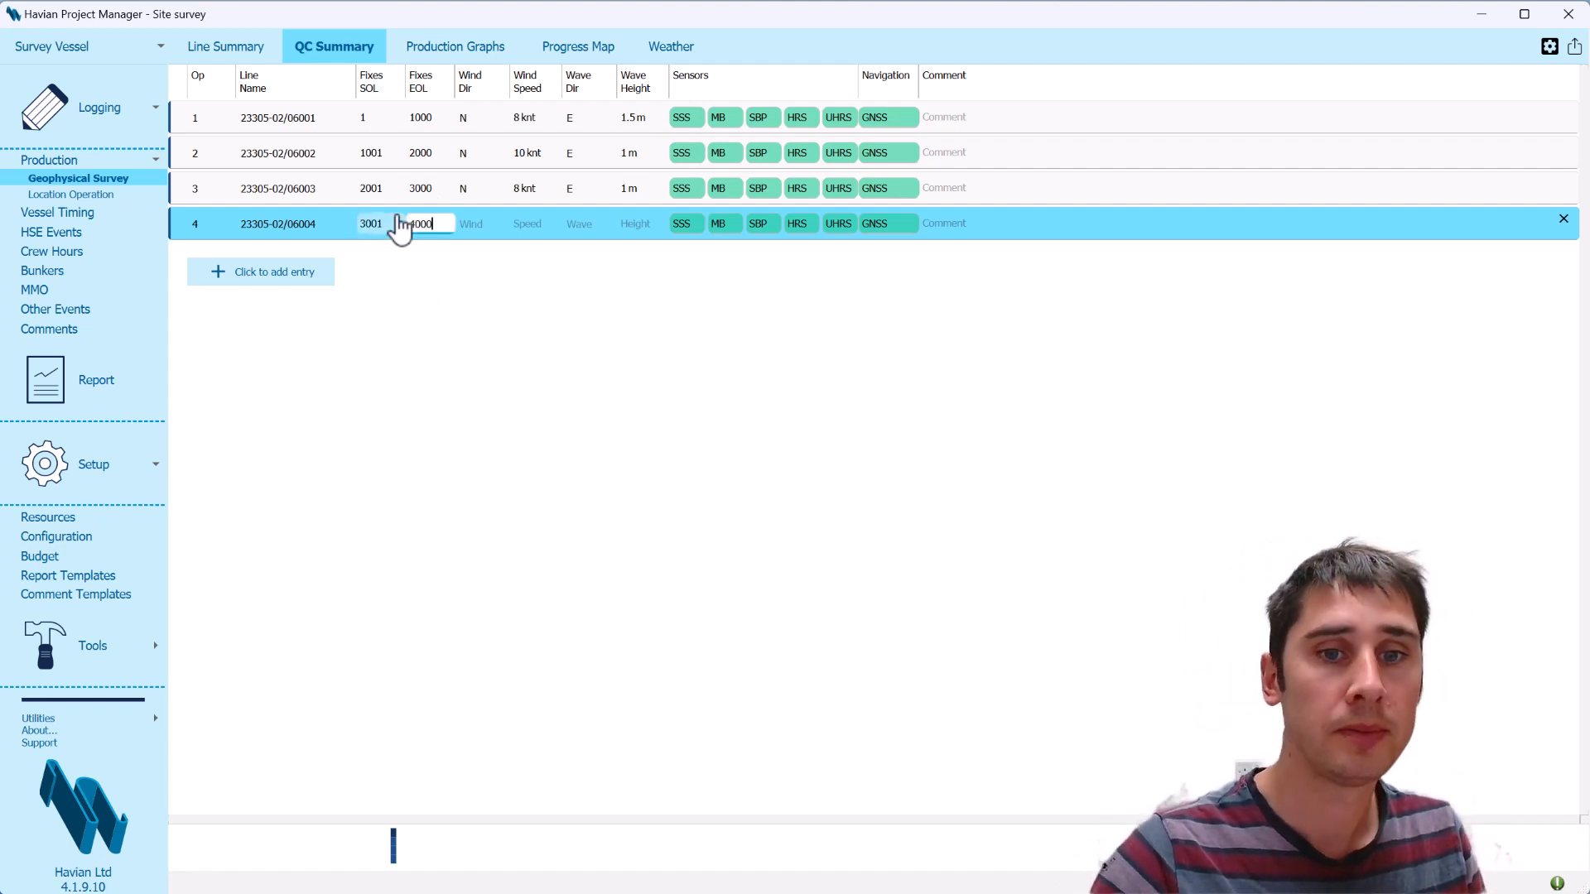
type("4000")
left_click(480, 228)
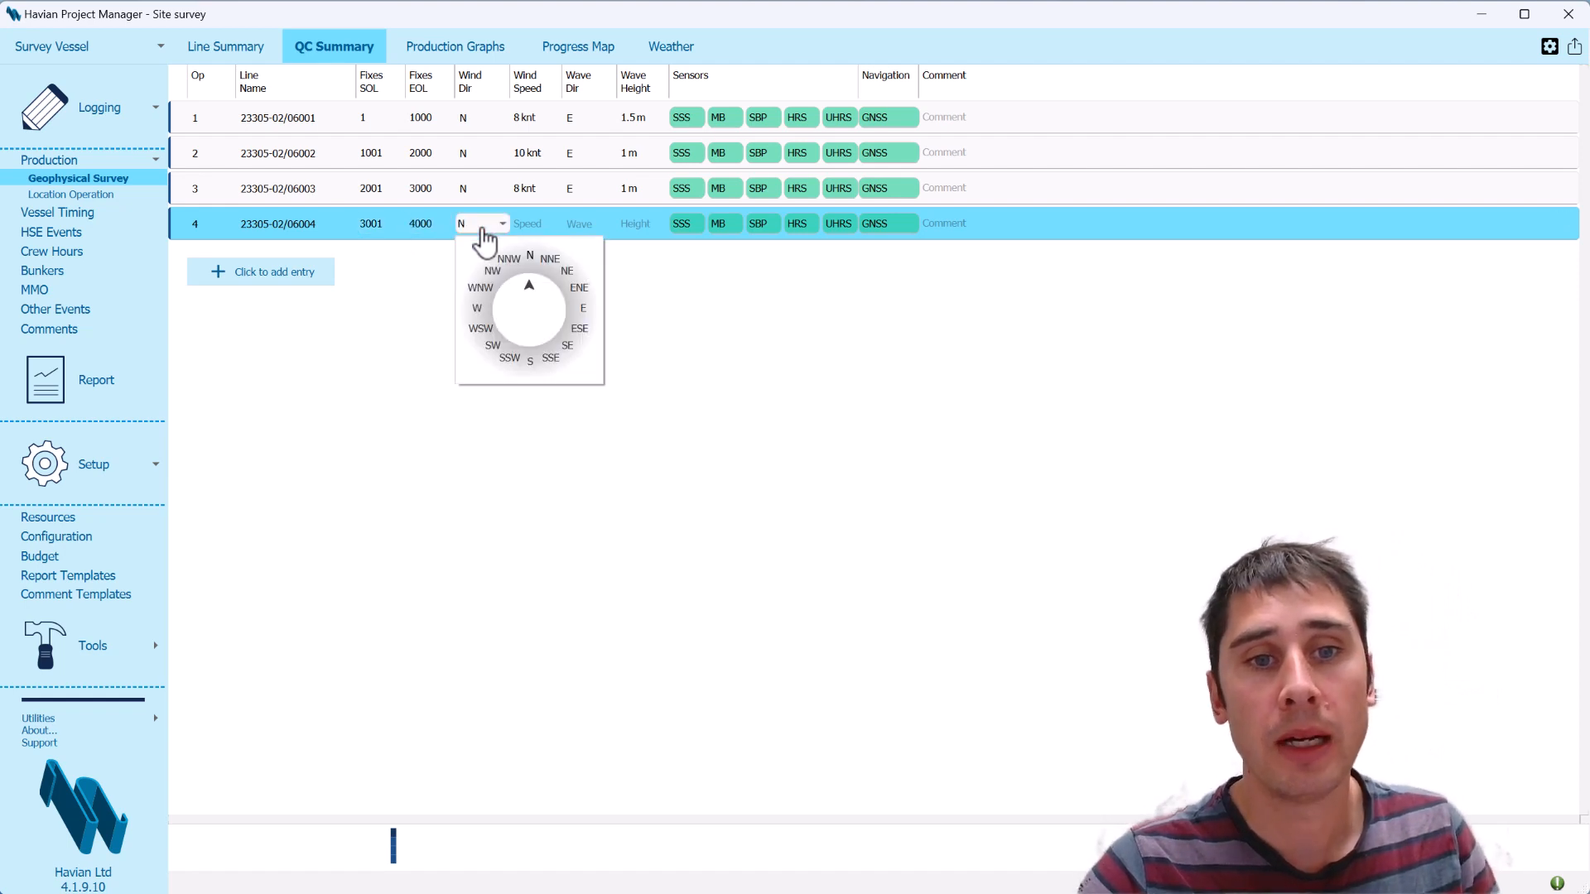
left_click(525, 263)
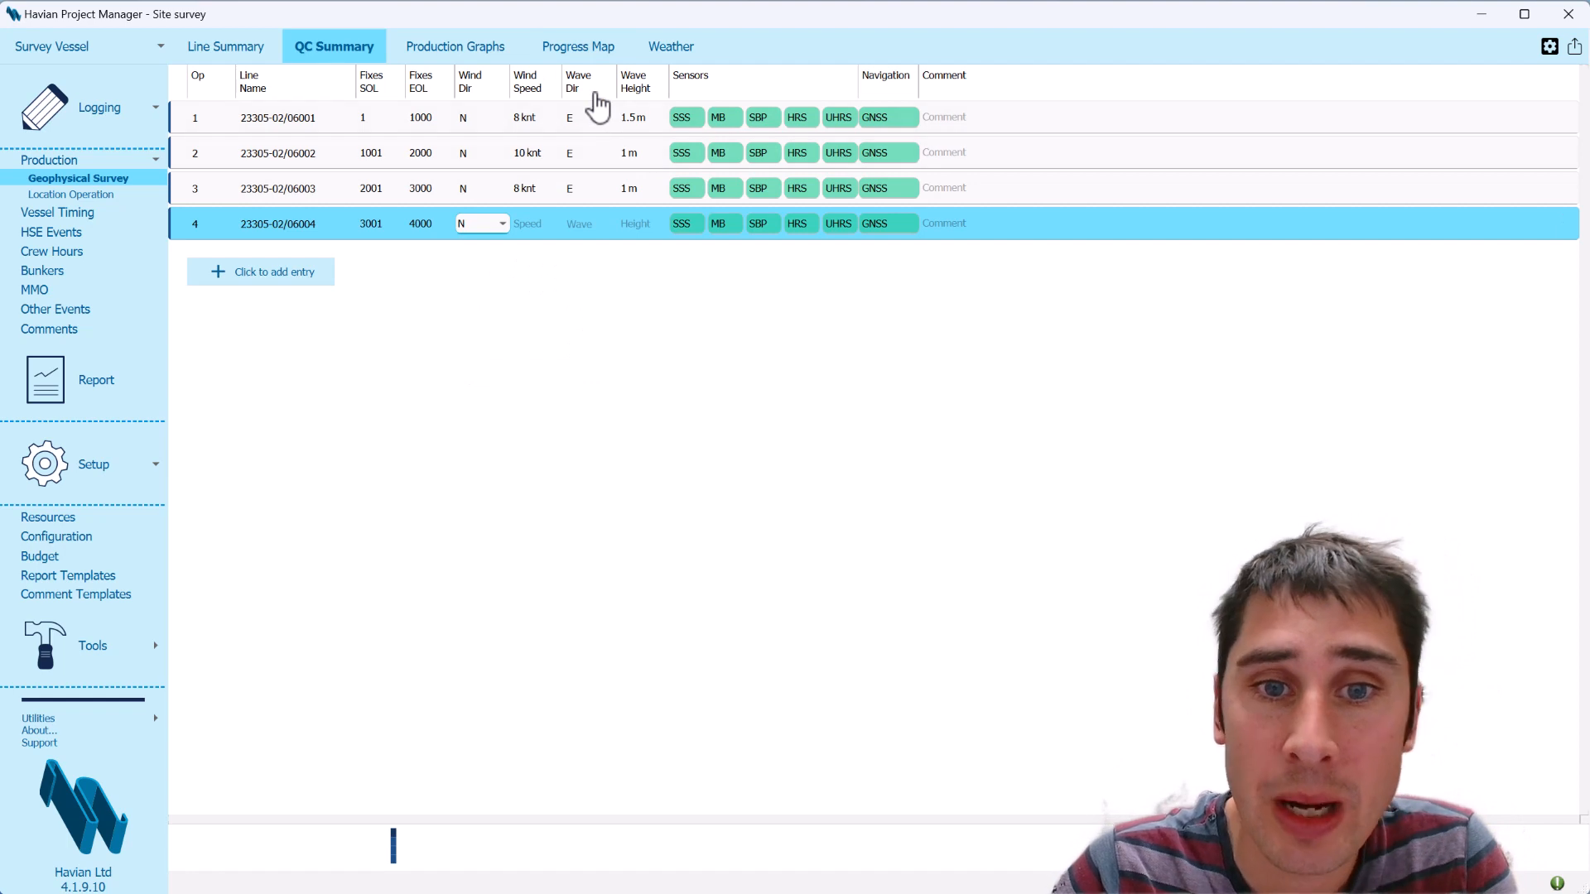
For line 23305-02/06001, set the side scan sonar status to Bad and the multibeam status to Acceptable
left_click(654, 118)
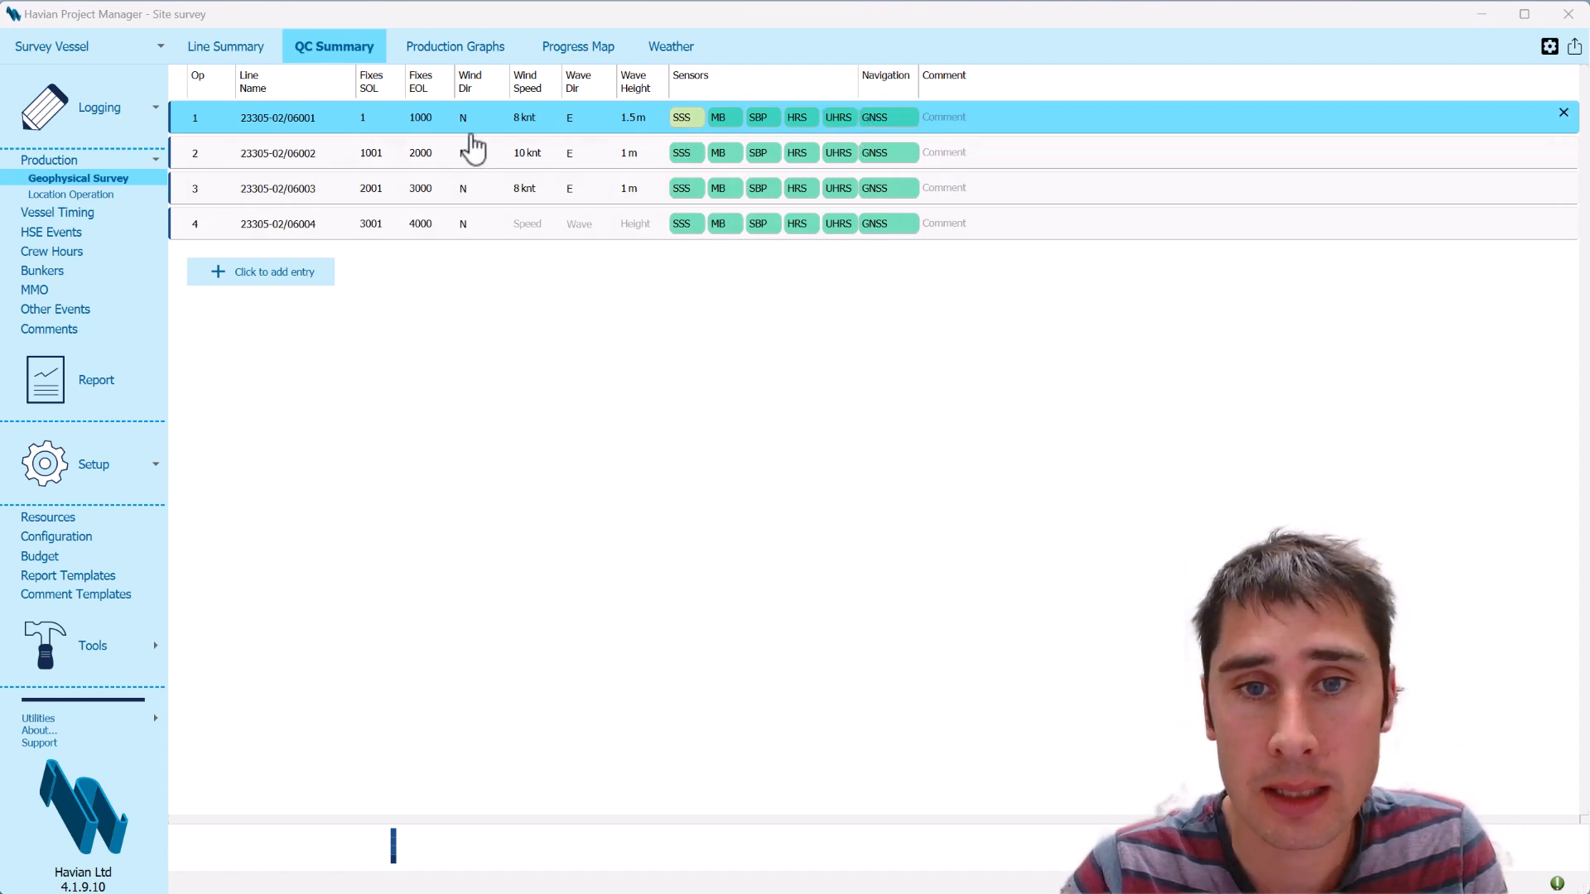
left_click(682, 119)
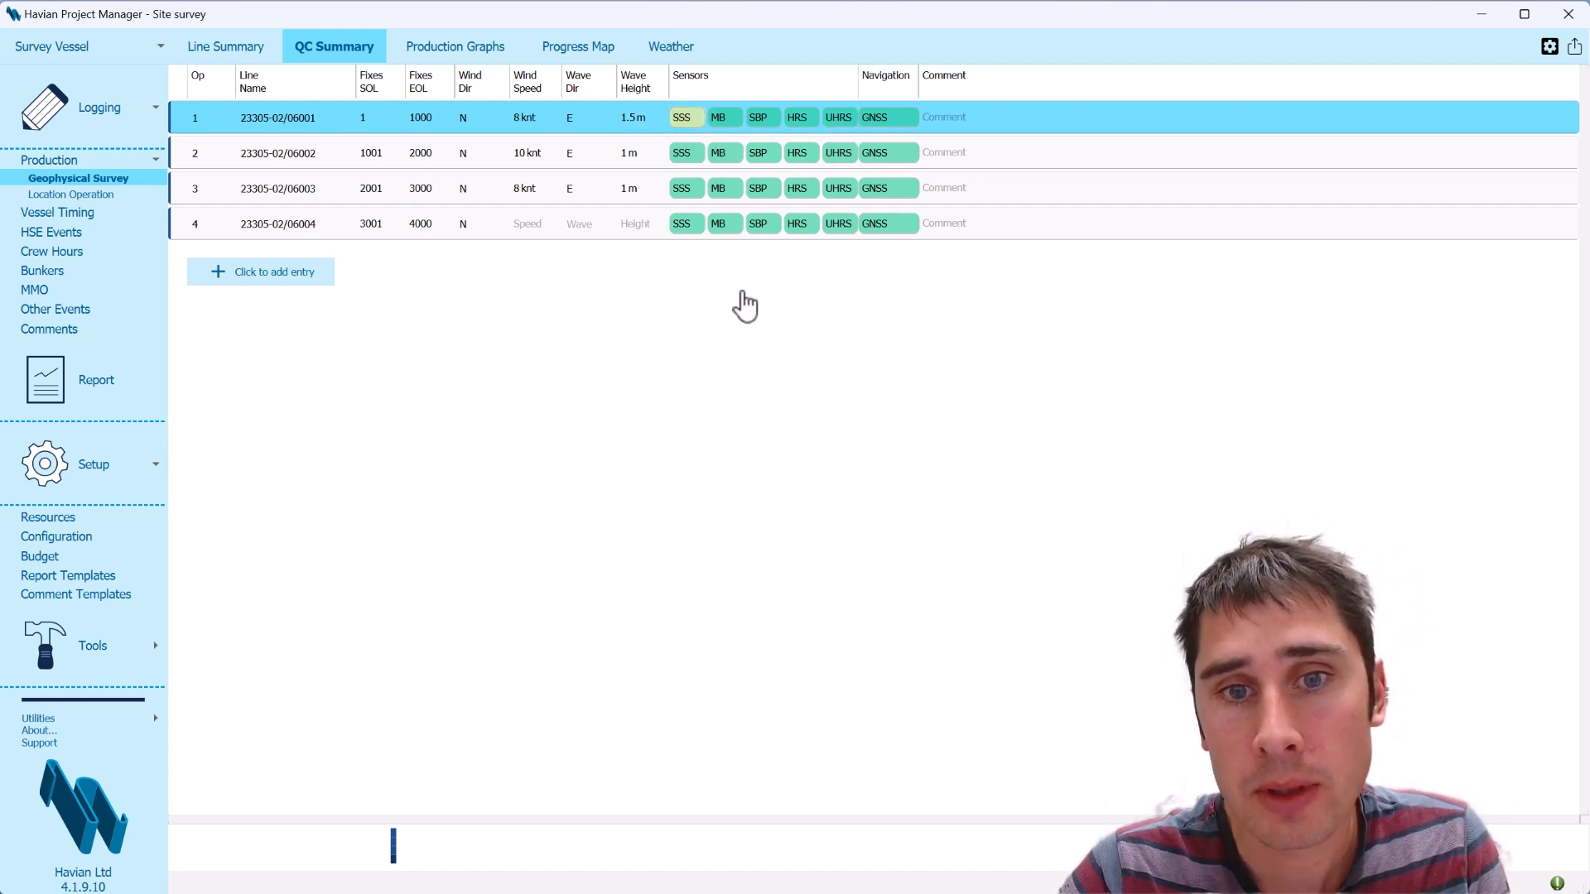
left_click(722, 118)
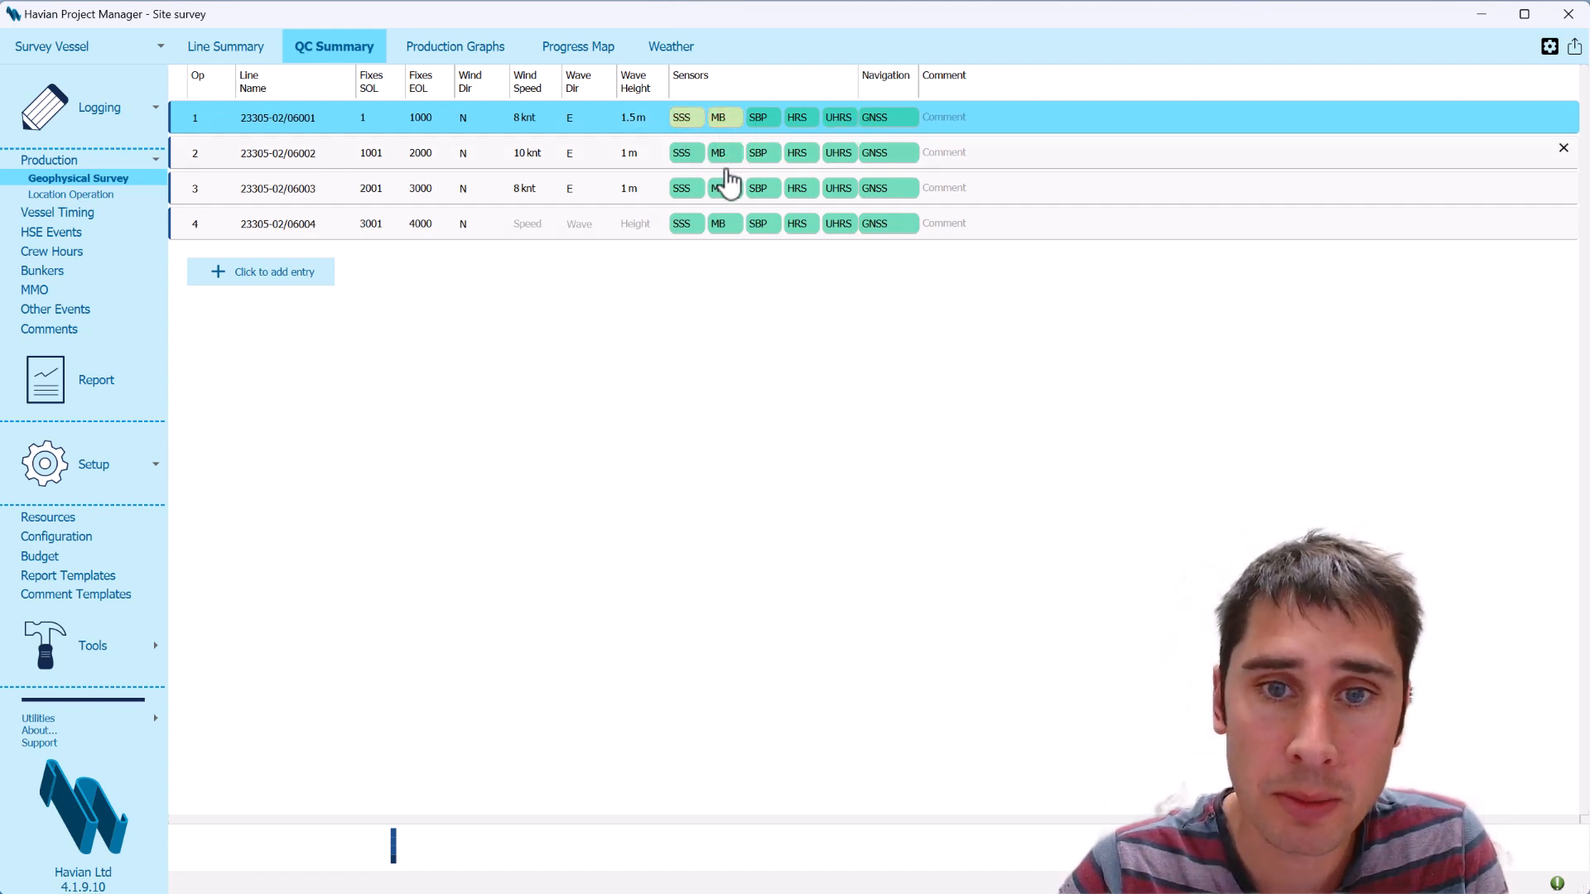
left_click(684, 118)
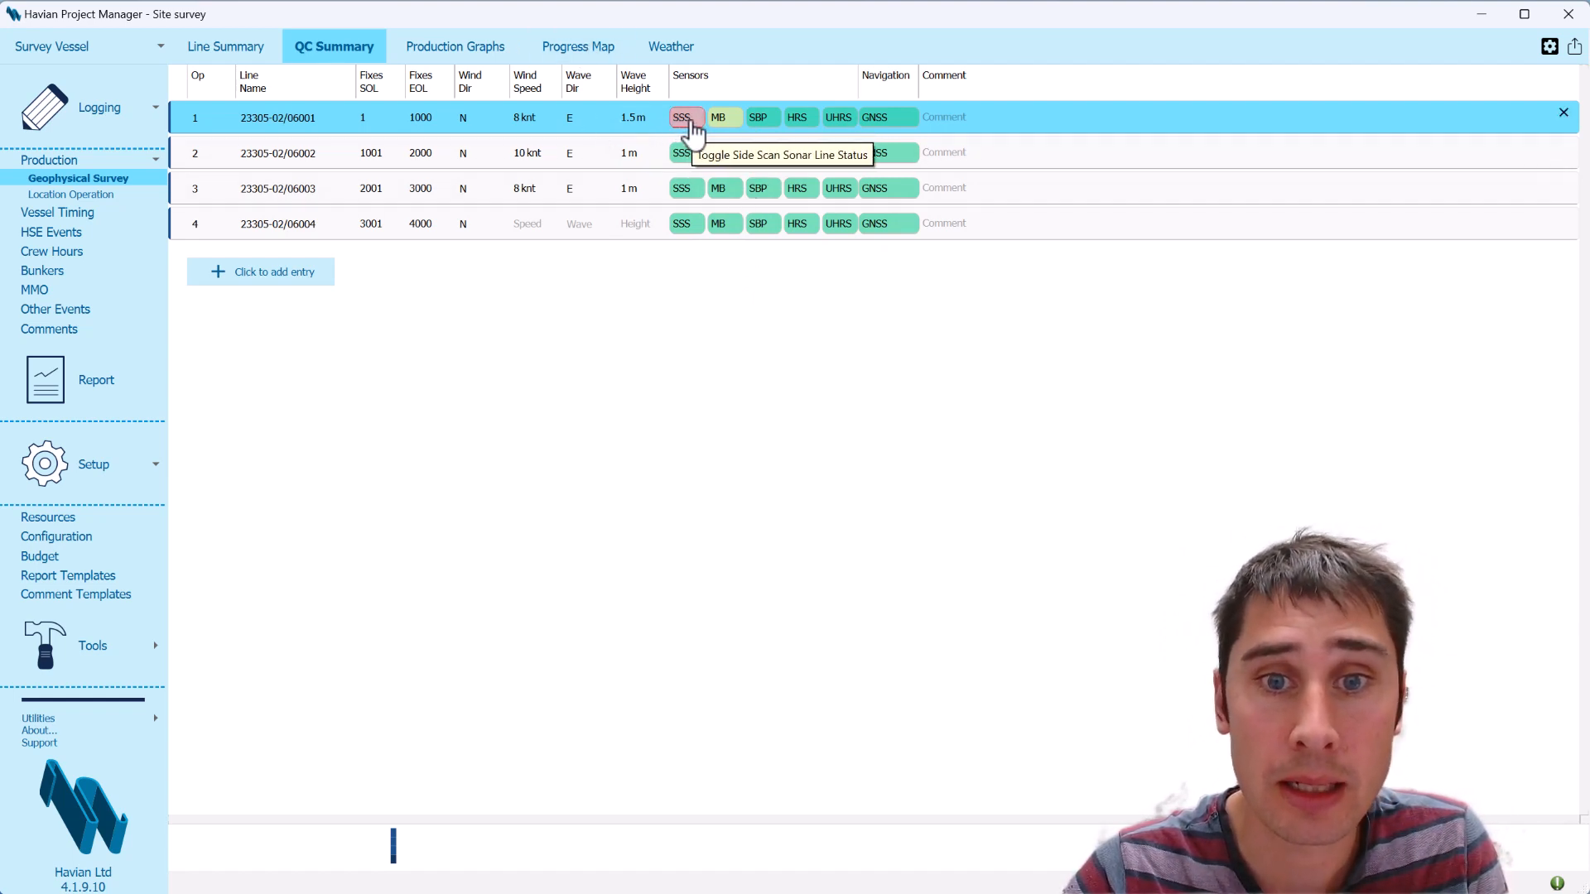
Examine the side scan sonar and multibeam progress maps against the sensor statuses in the QC summary
left_click(604, 60)
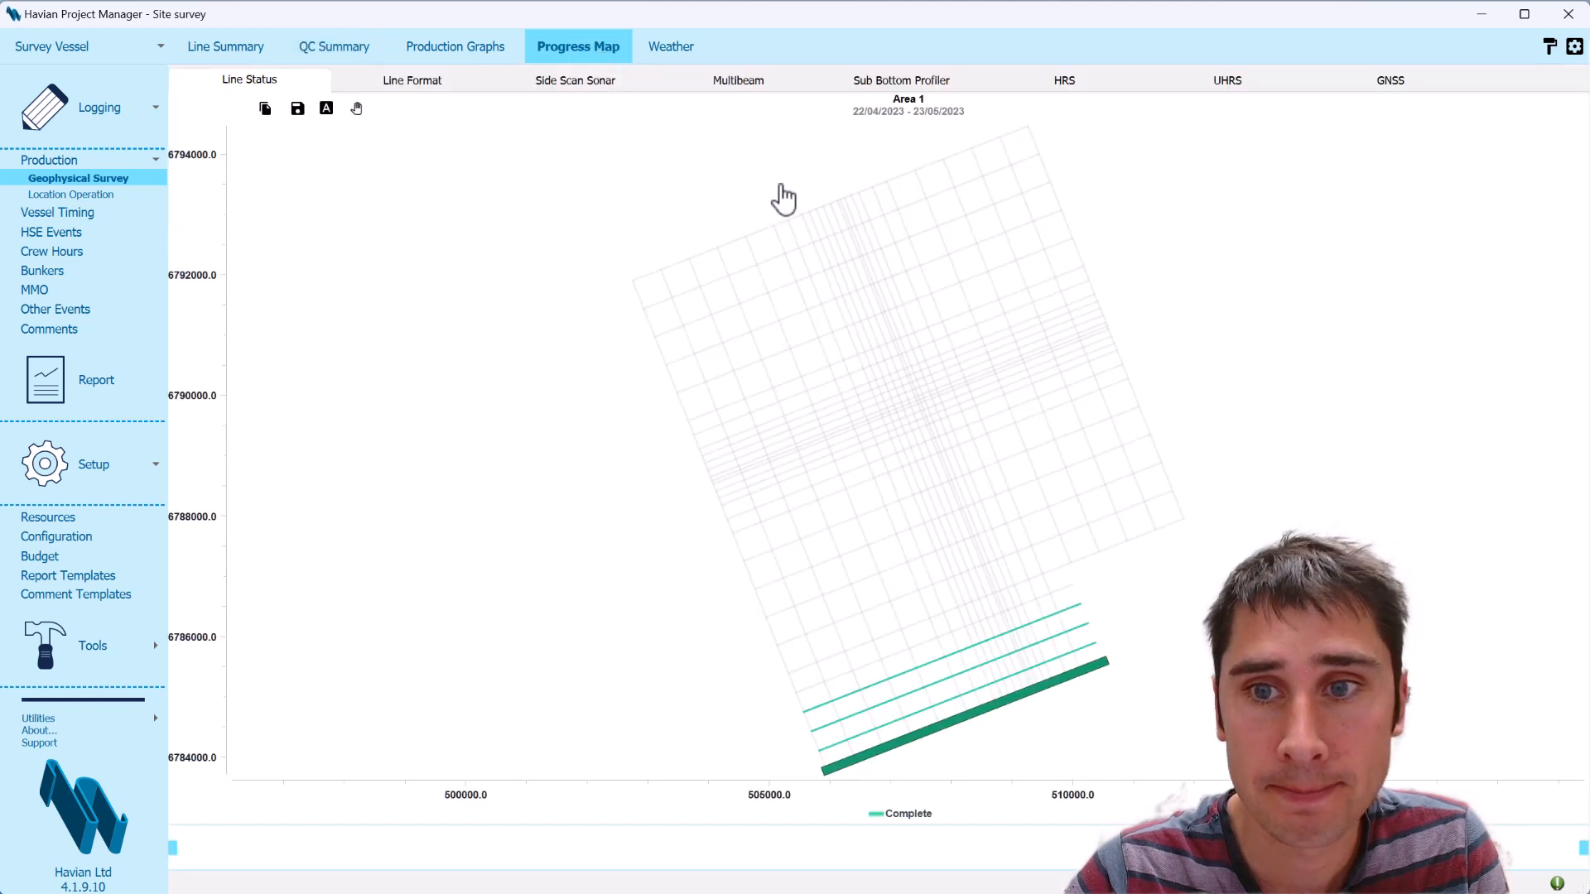
left_click(573, 83)
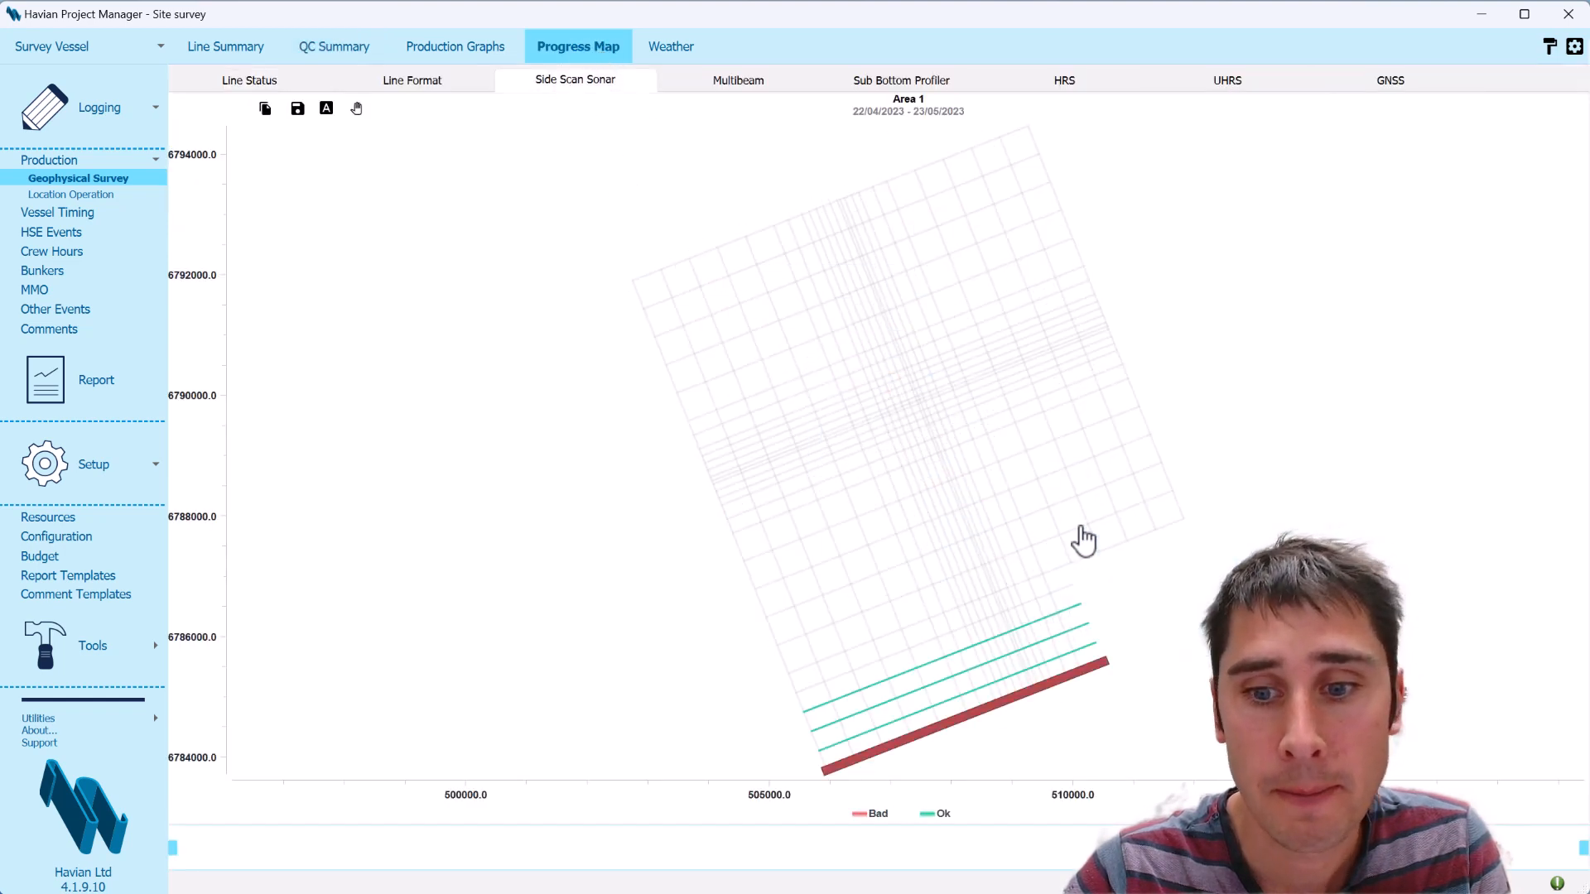
mouse_move(1079, 692)
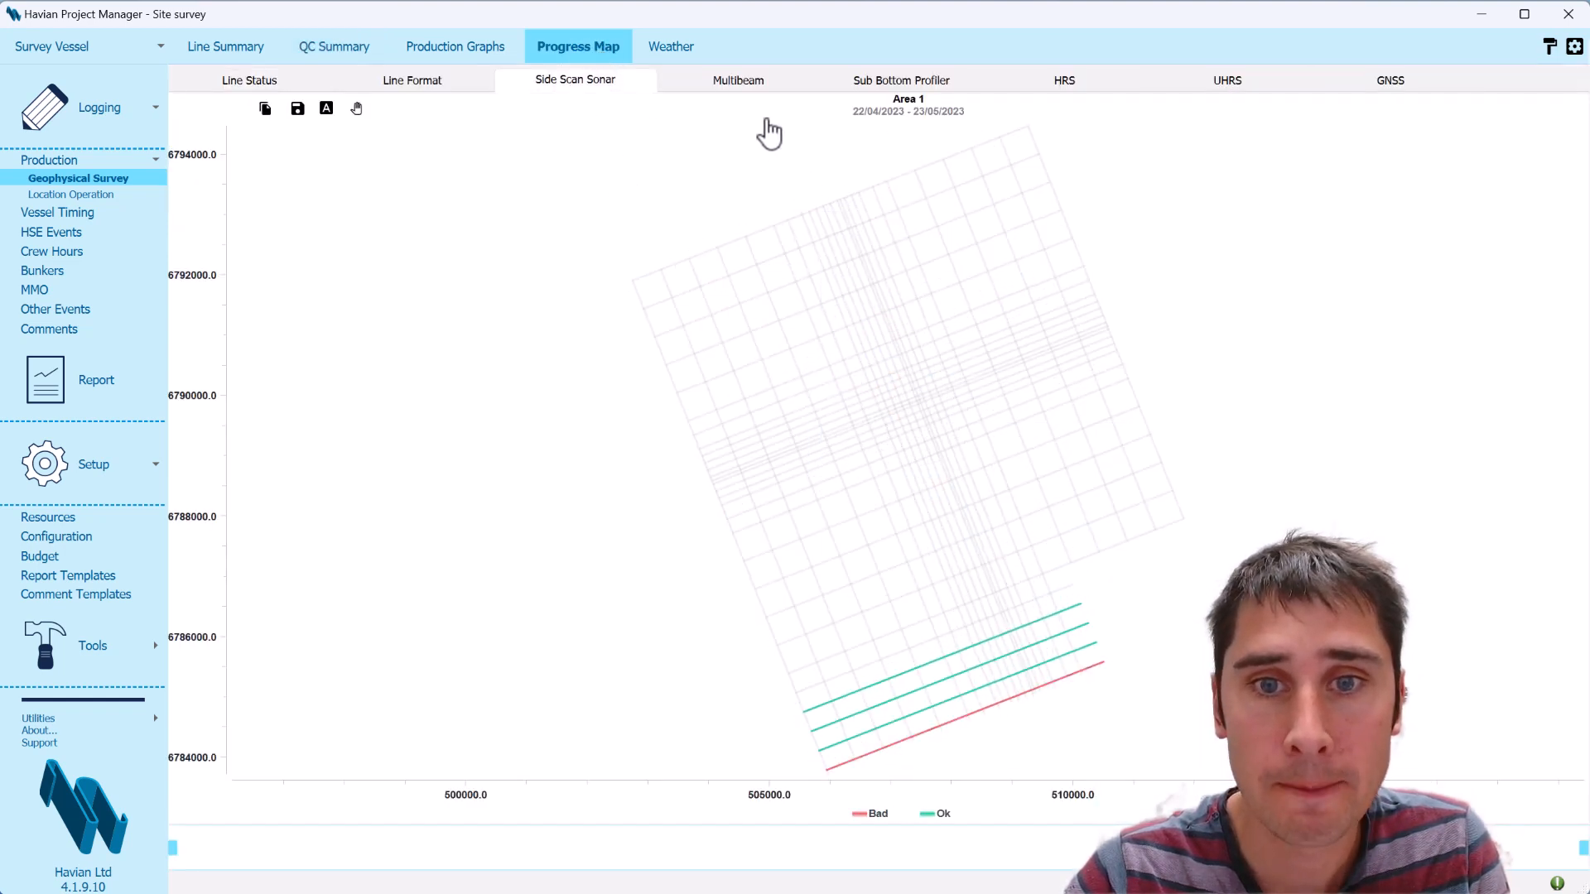
left_click(236, 48)
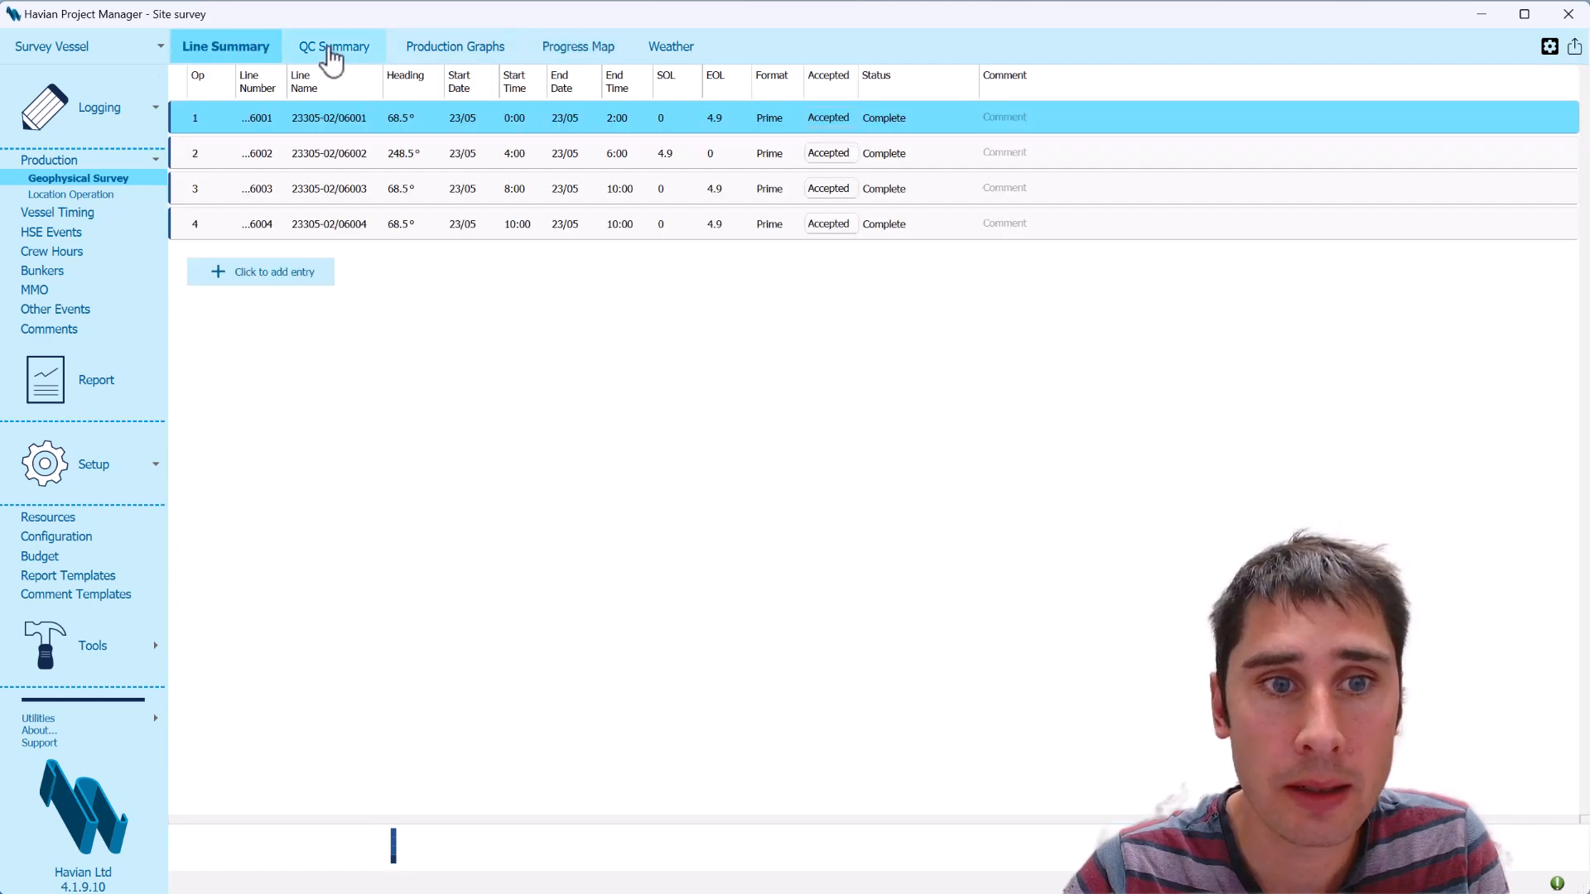
left_click(332, 48)
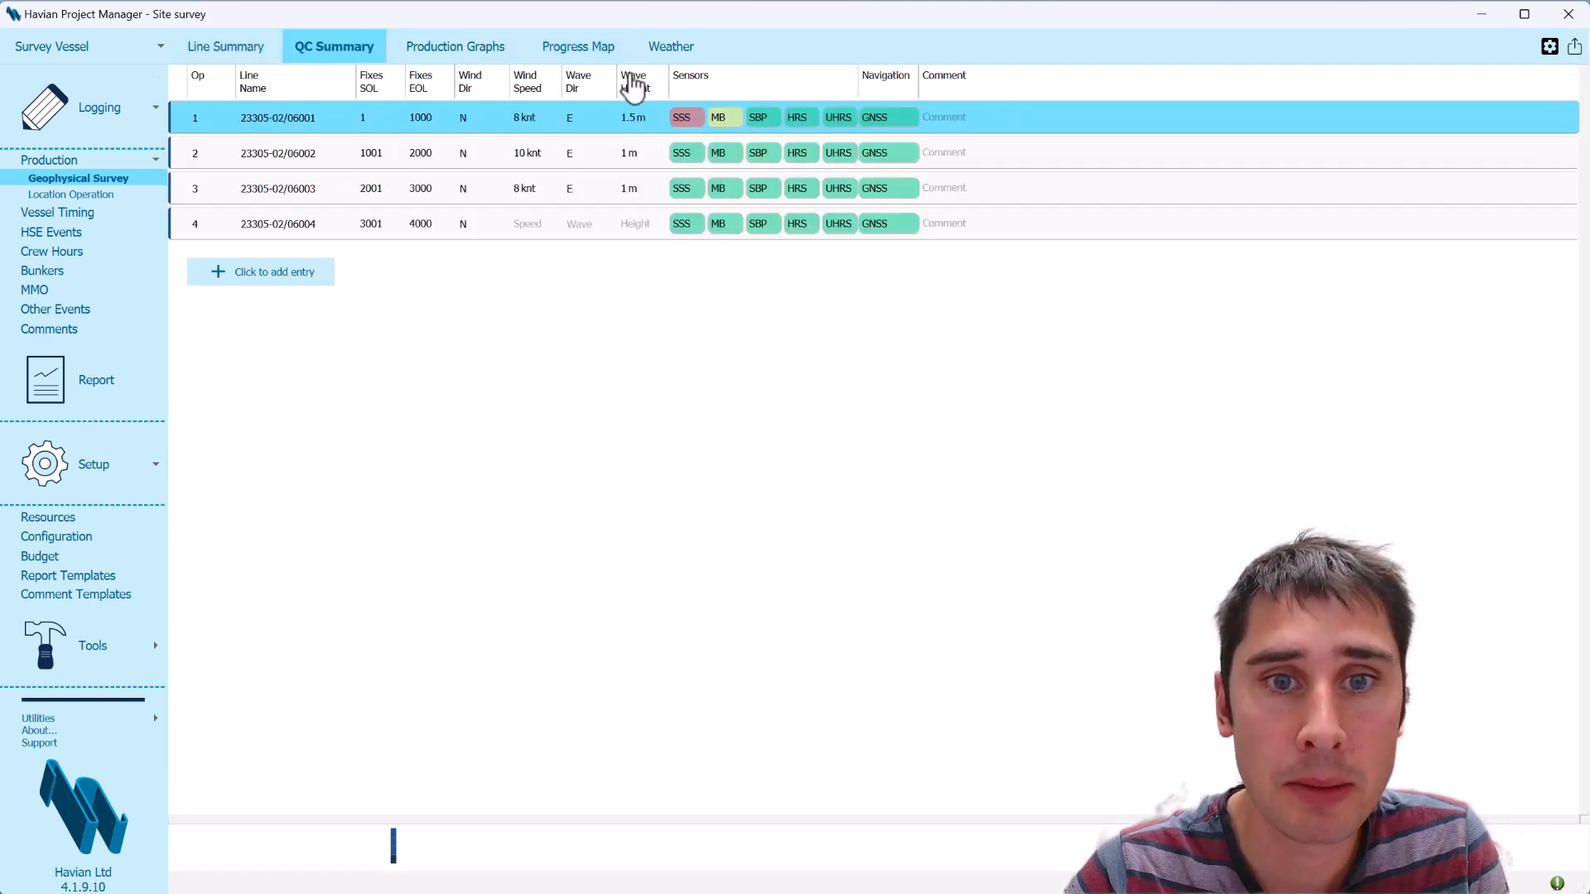
left_click(593, 52)
left_click(768, 88)
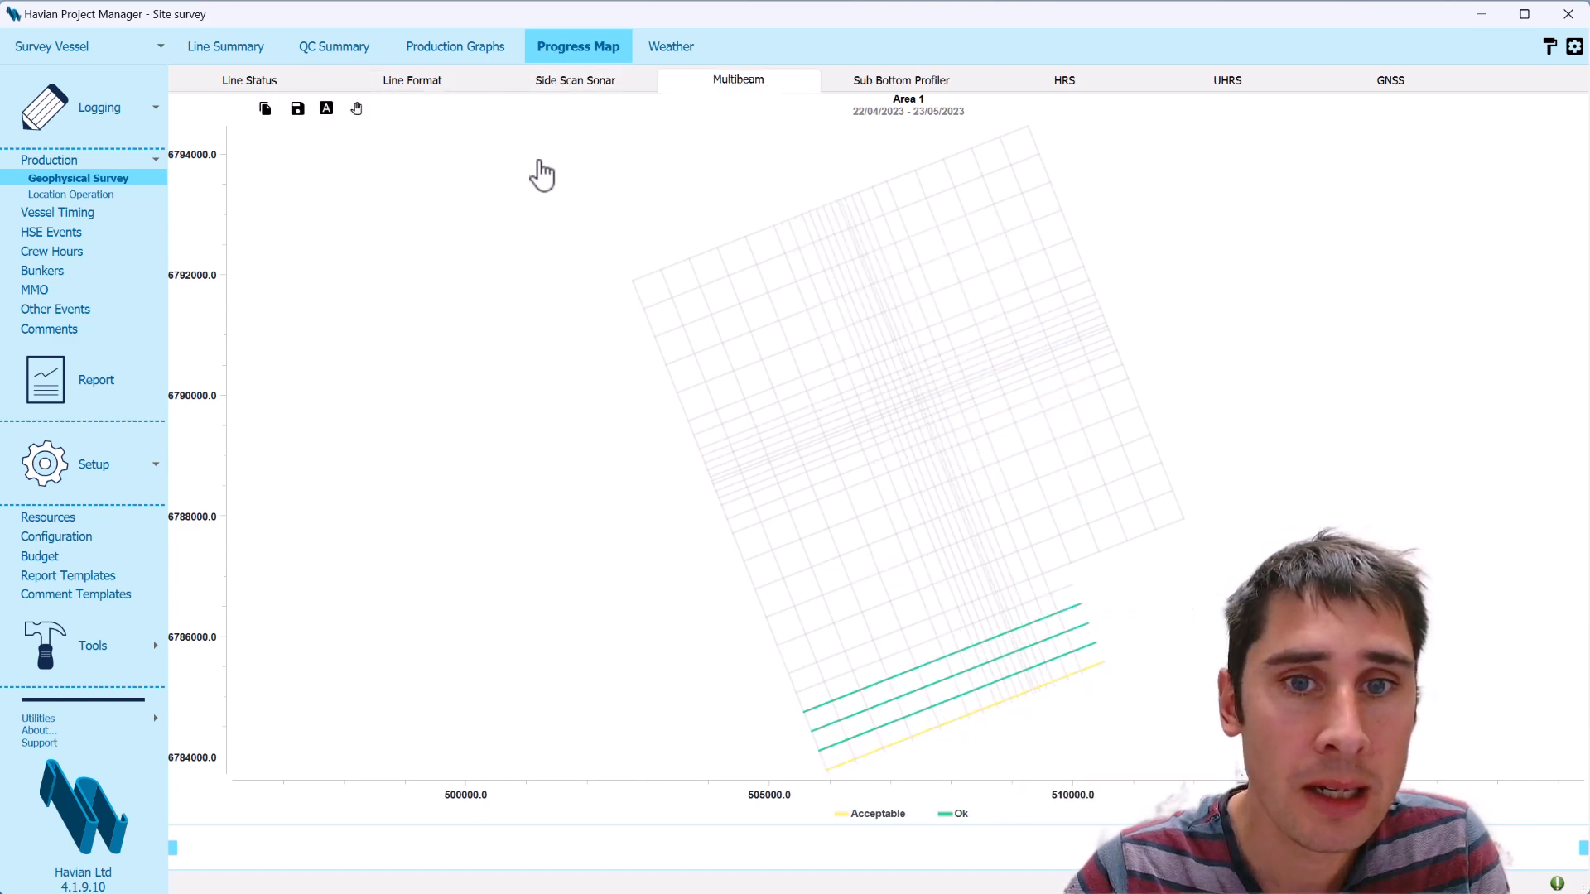
Inspect individual survey lines on the progress map by line status and by line format
left_click(263, 83)
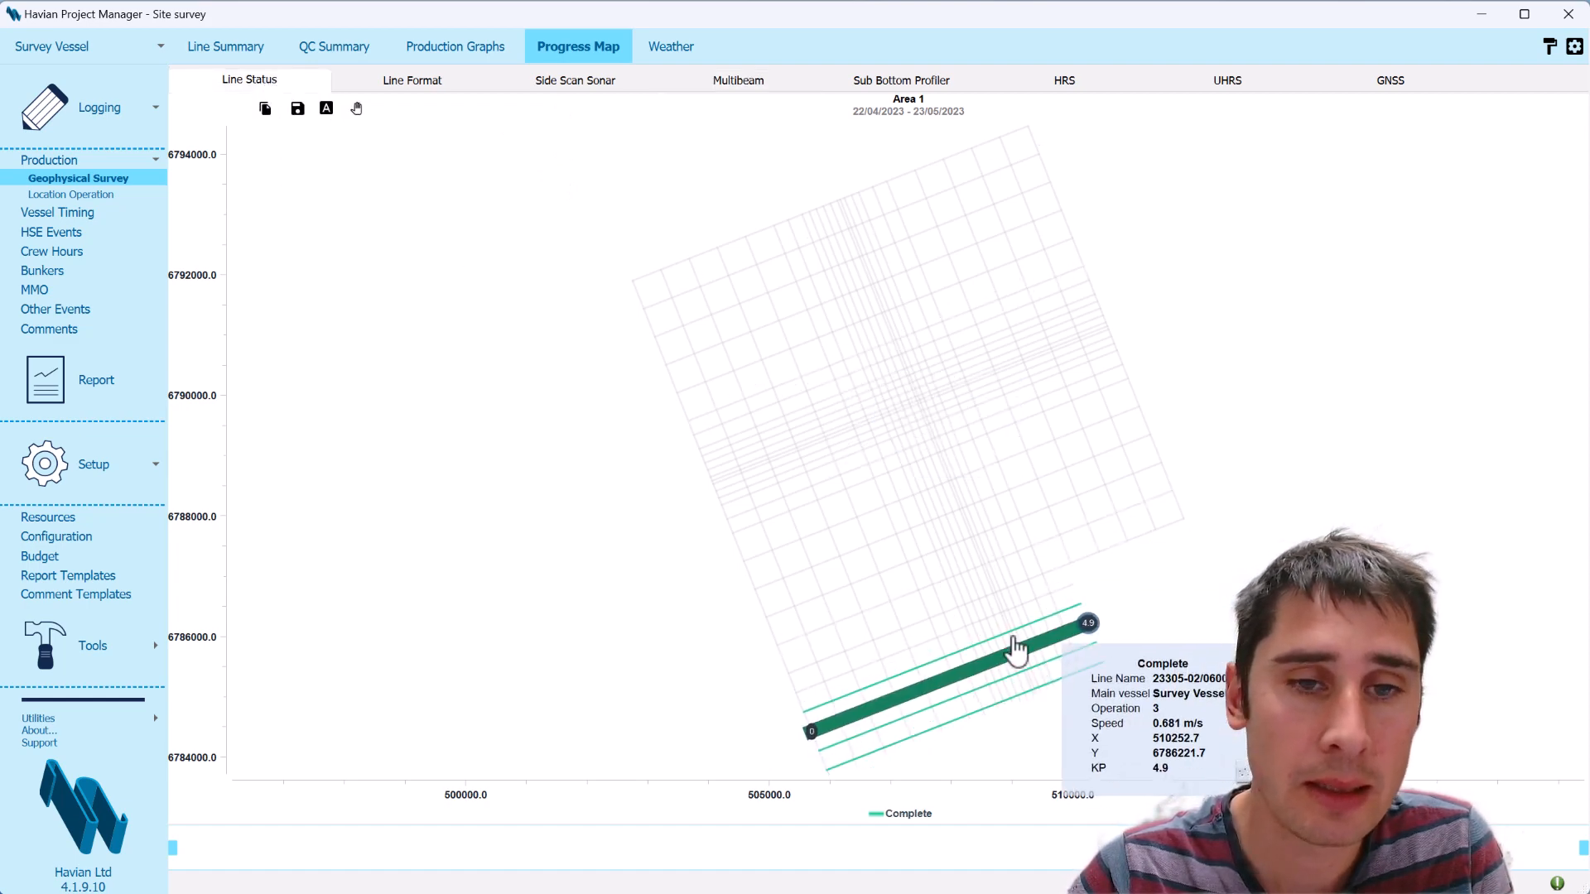
left_click(439, 93)
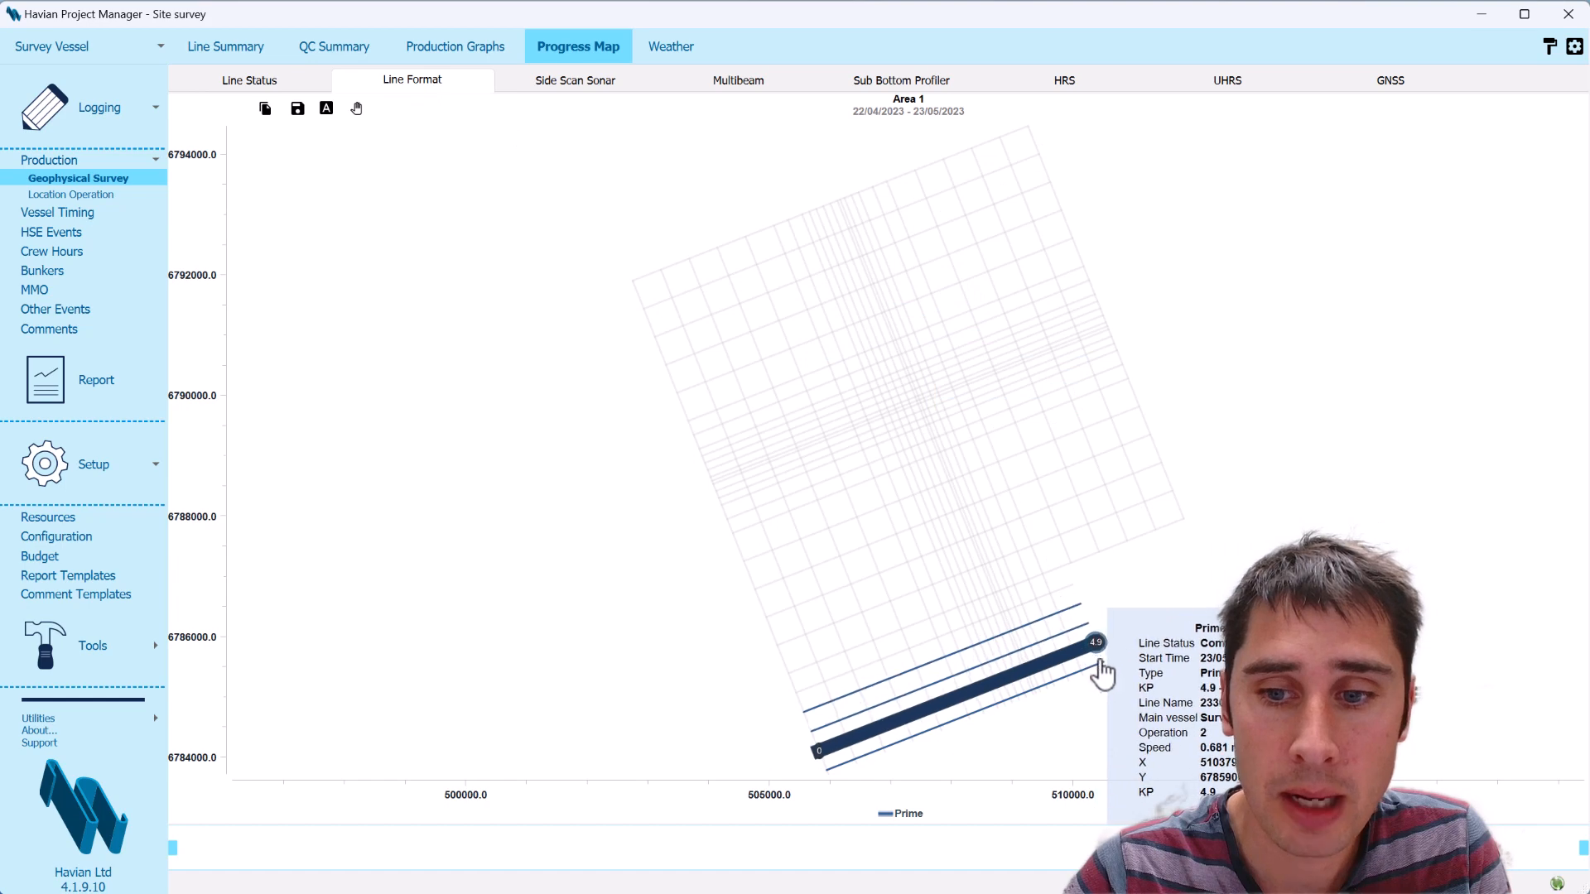
mouse_move(1071, 684)
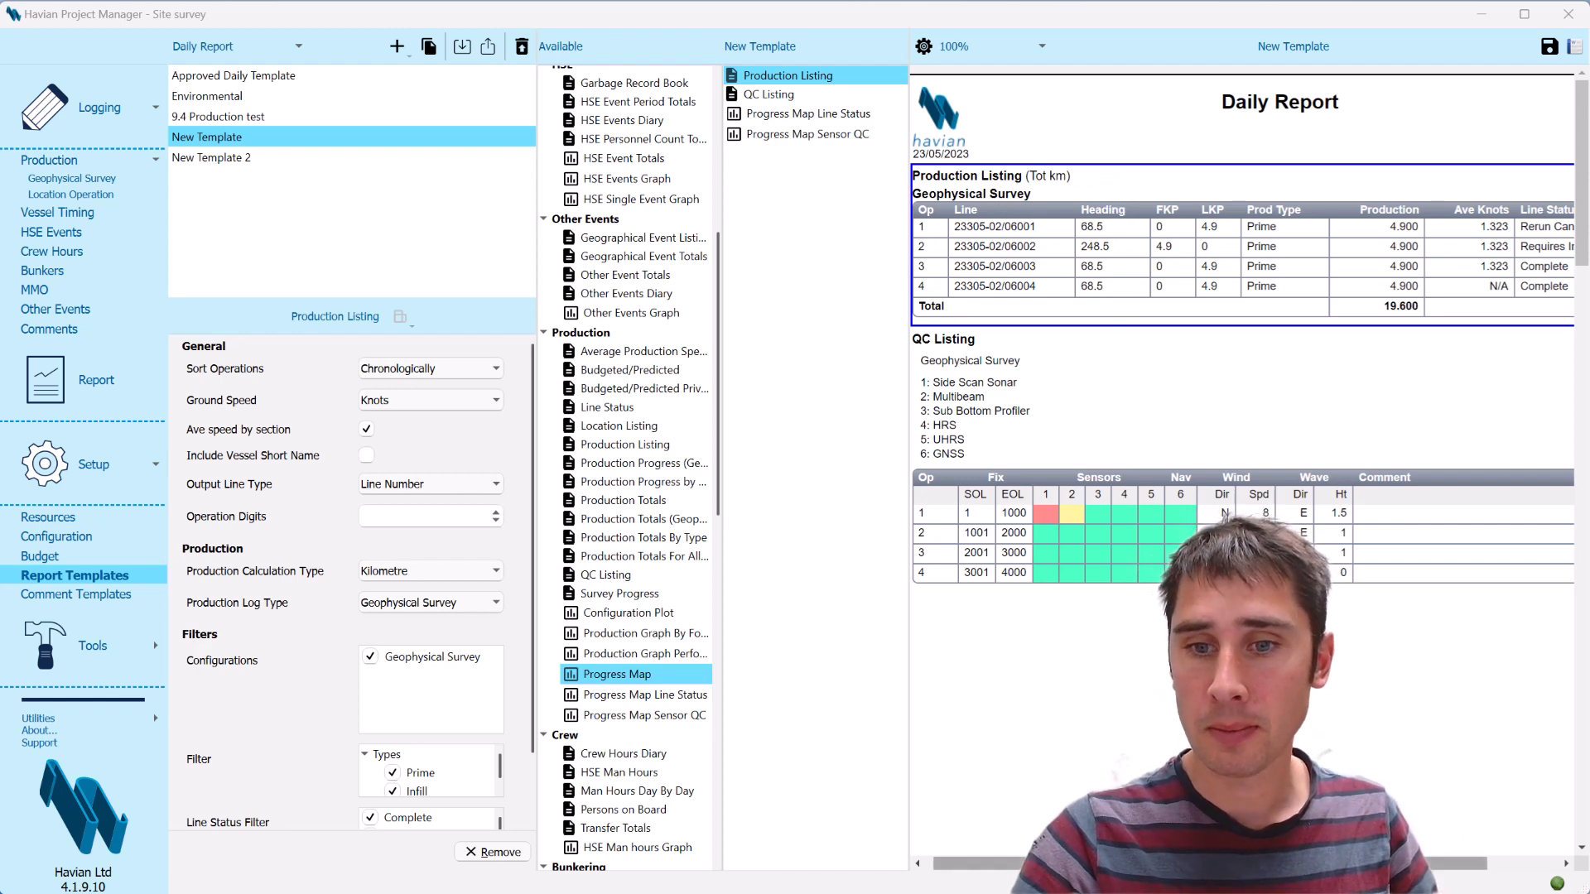
Review the QC listing and the progress maps in the daily report preview of New Template
left_click(1052, 420)
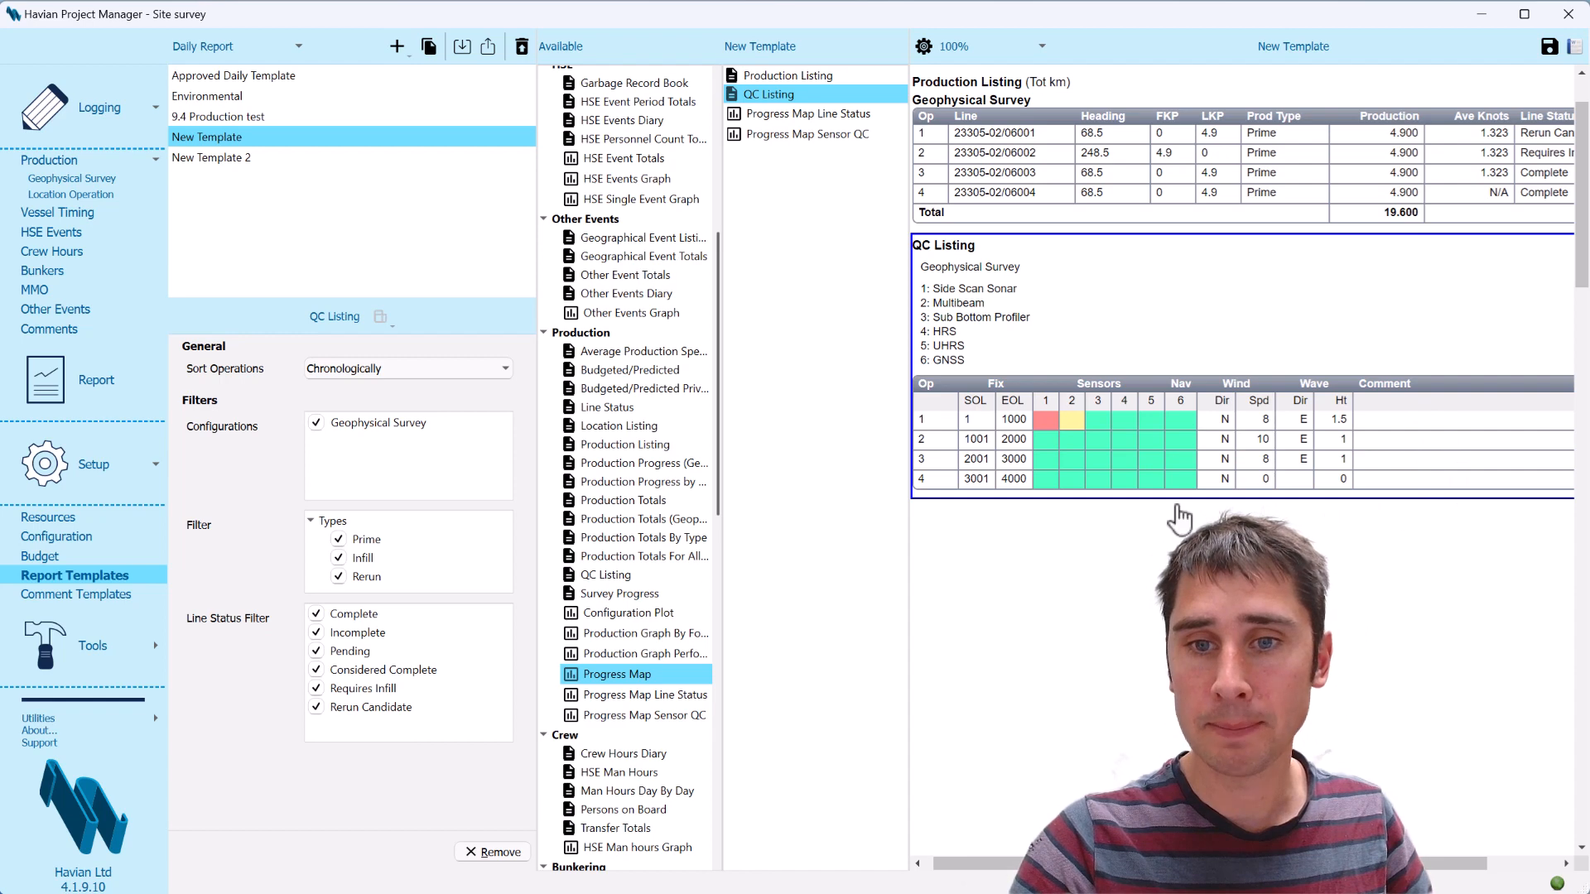
scroll(1180, 510, "down", 12)
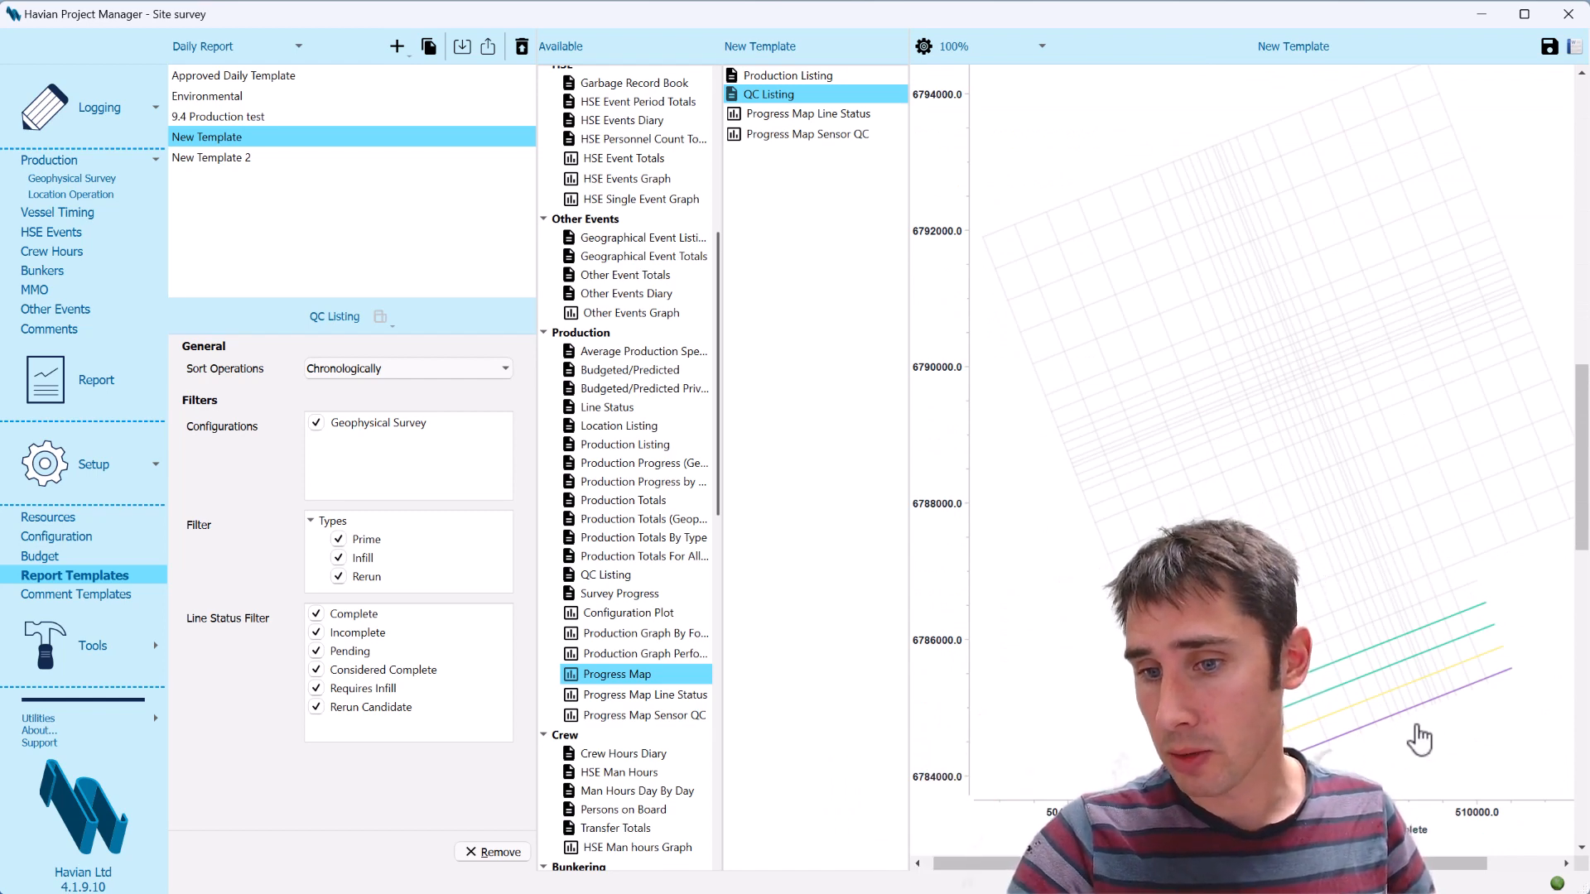
scroll(1365, 739, "down", 10)
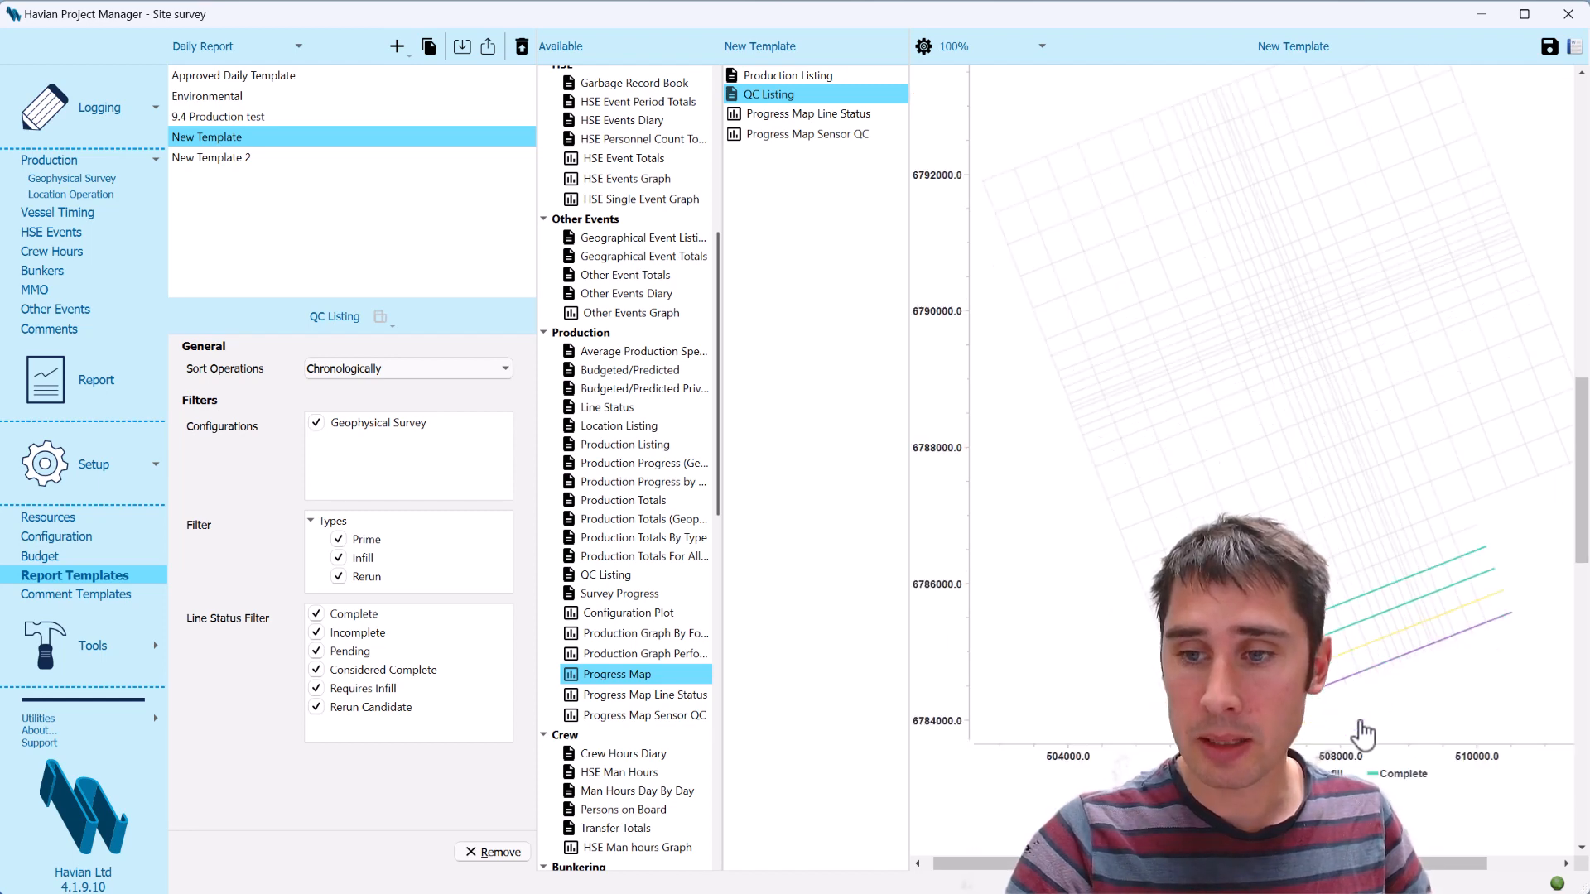
scroll(1355, 727, "up", 5)
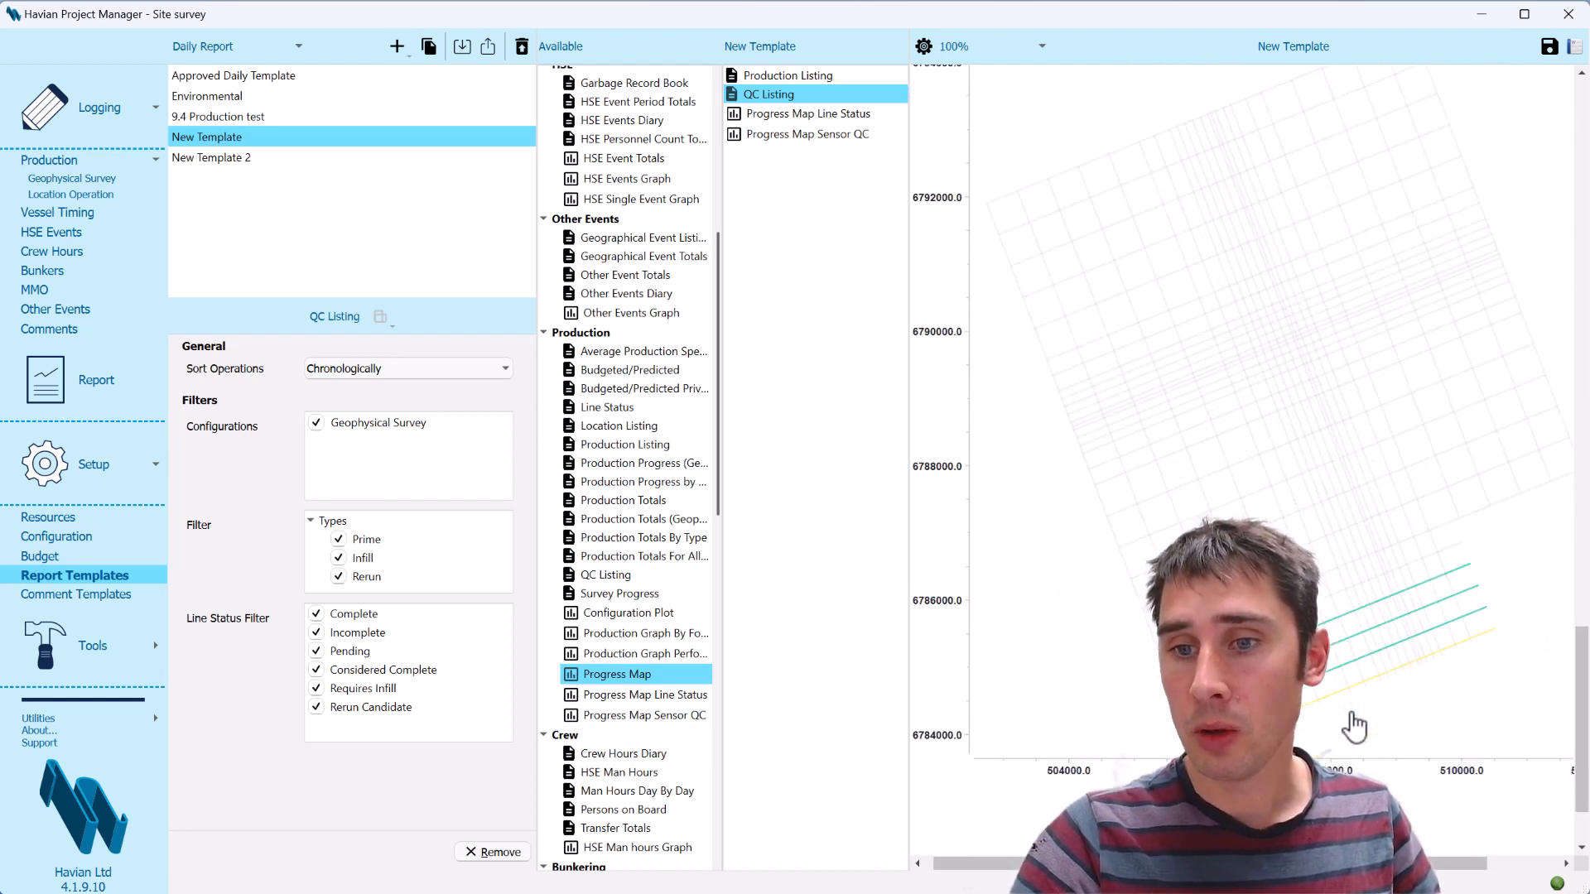